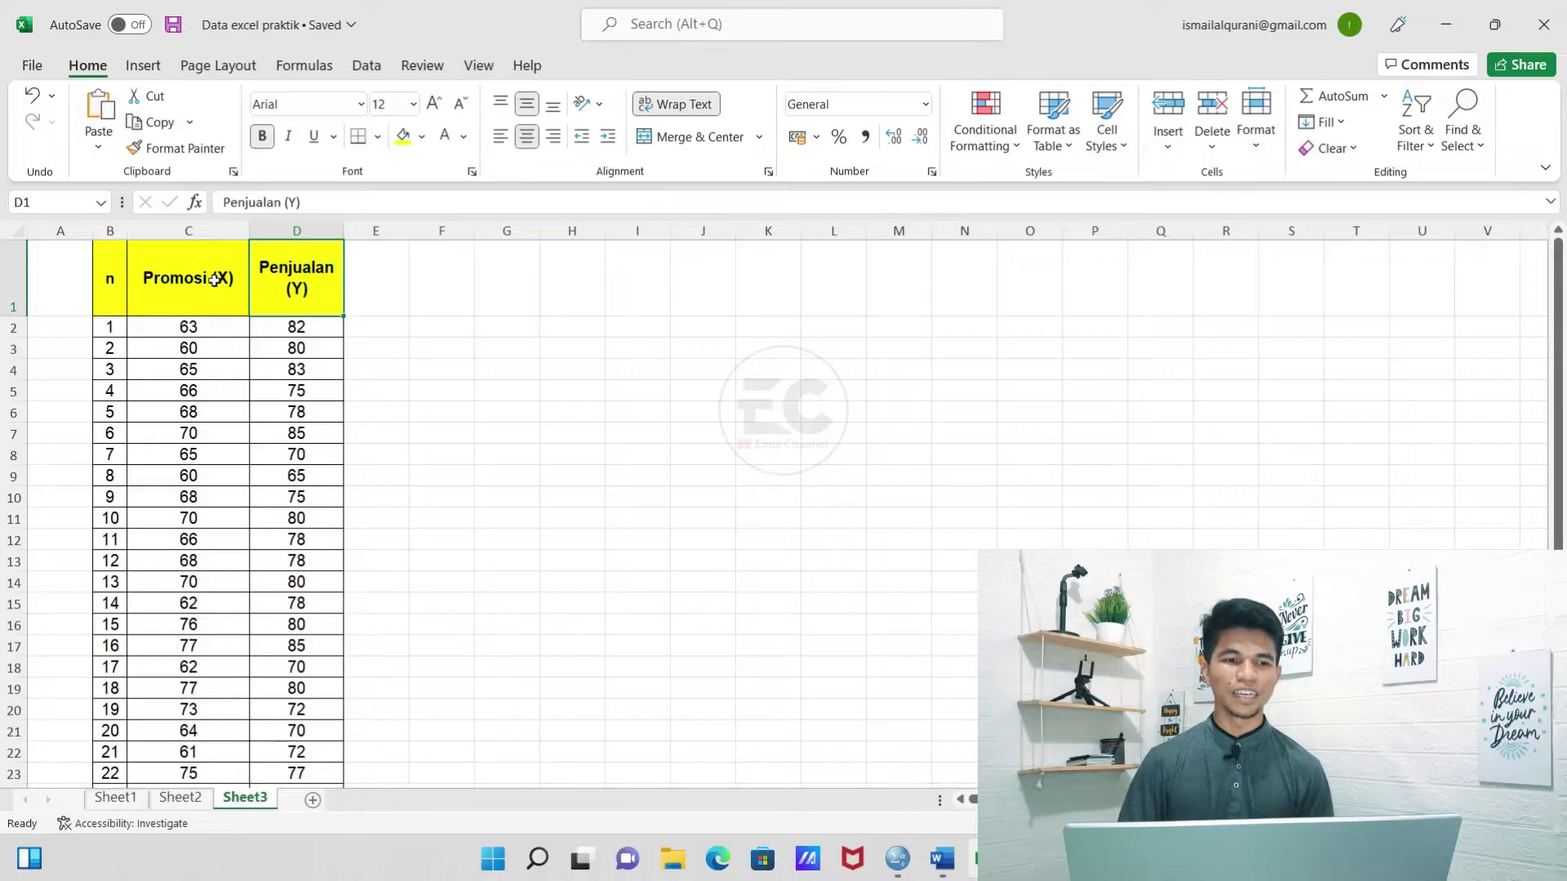
- Copy all 35 rows of Promosi (X) and Penjualan (Y) values from Sheet3, cells C2:D36, without the headers
left_click(214, 279)
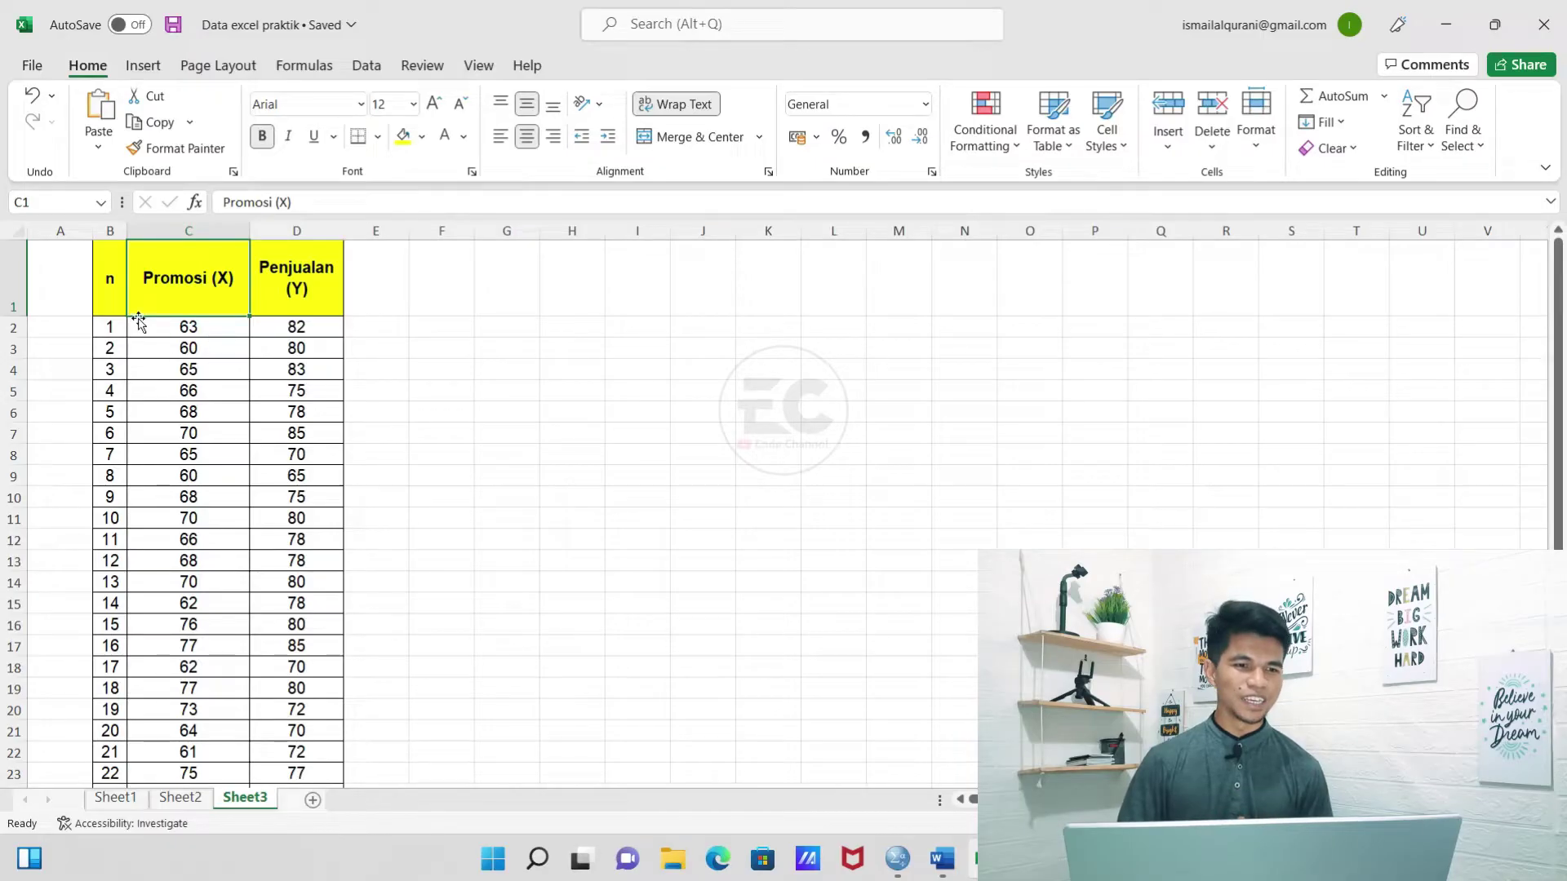
left_click(195, 325)
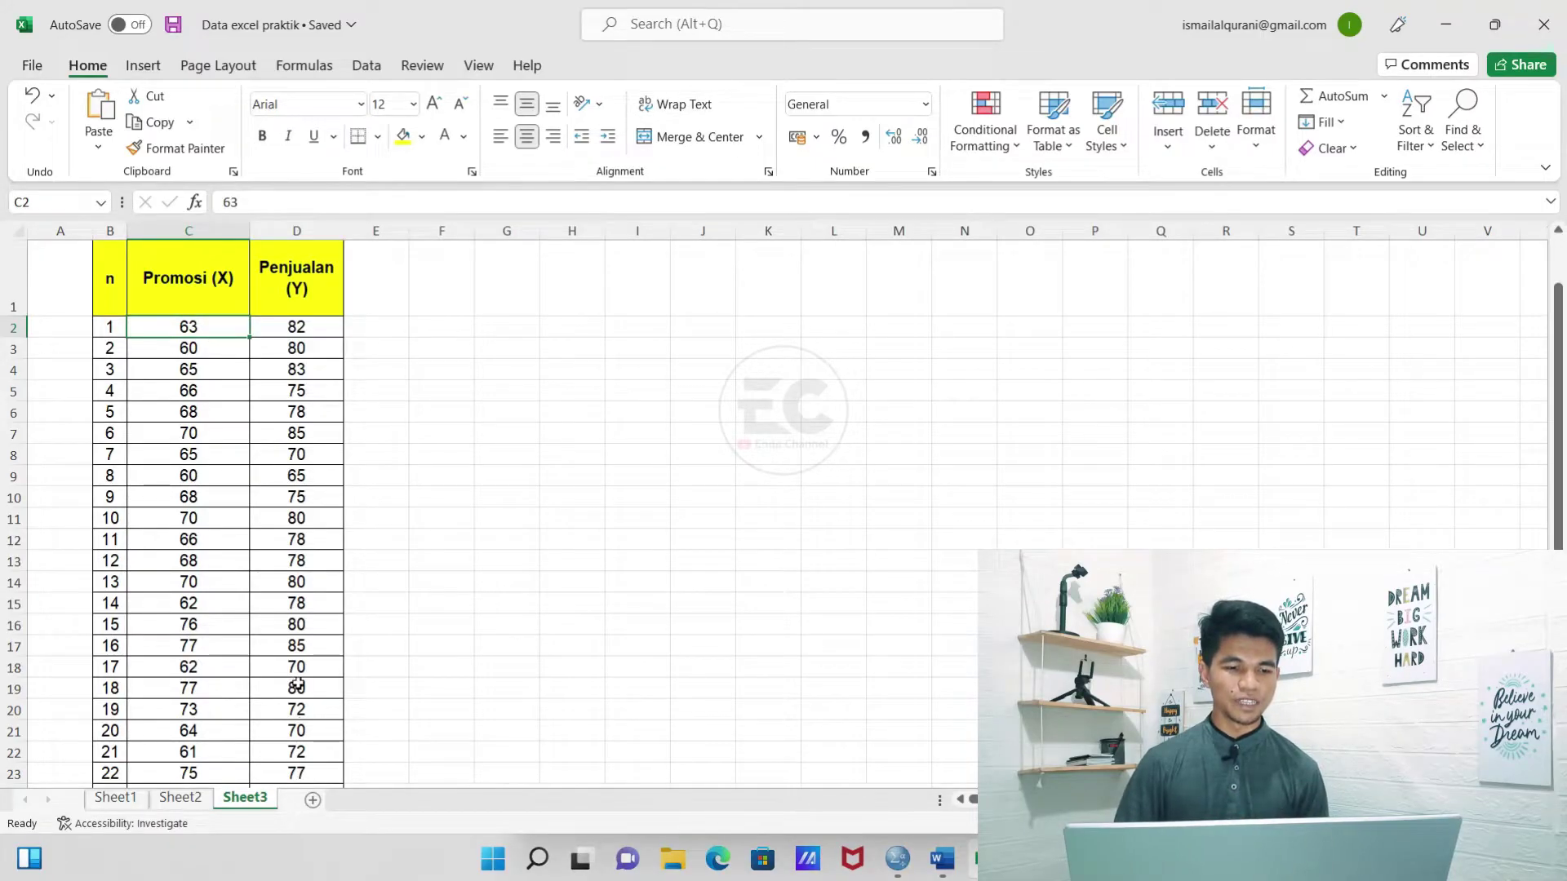
scroll(297, 684, "down", 6)
left_click(302, 617, "shift")
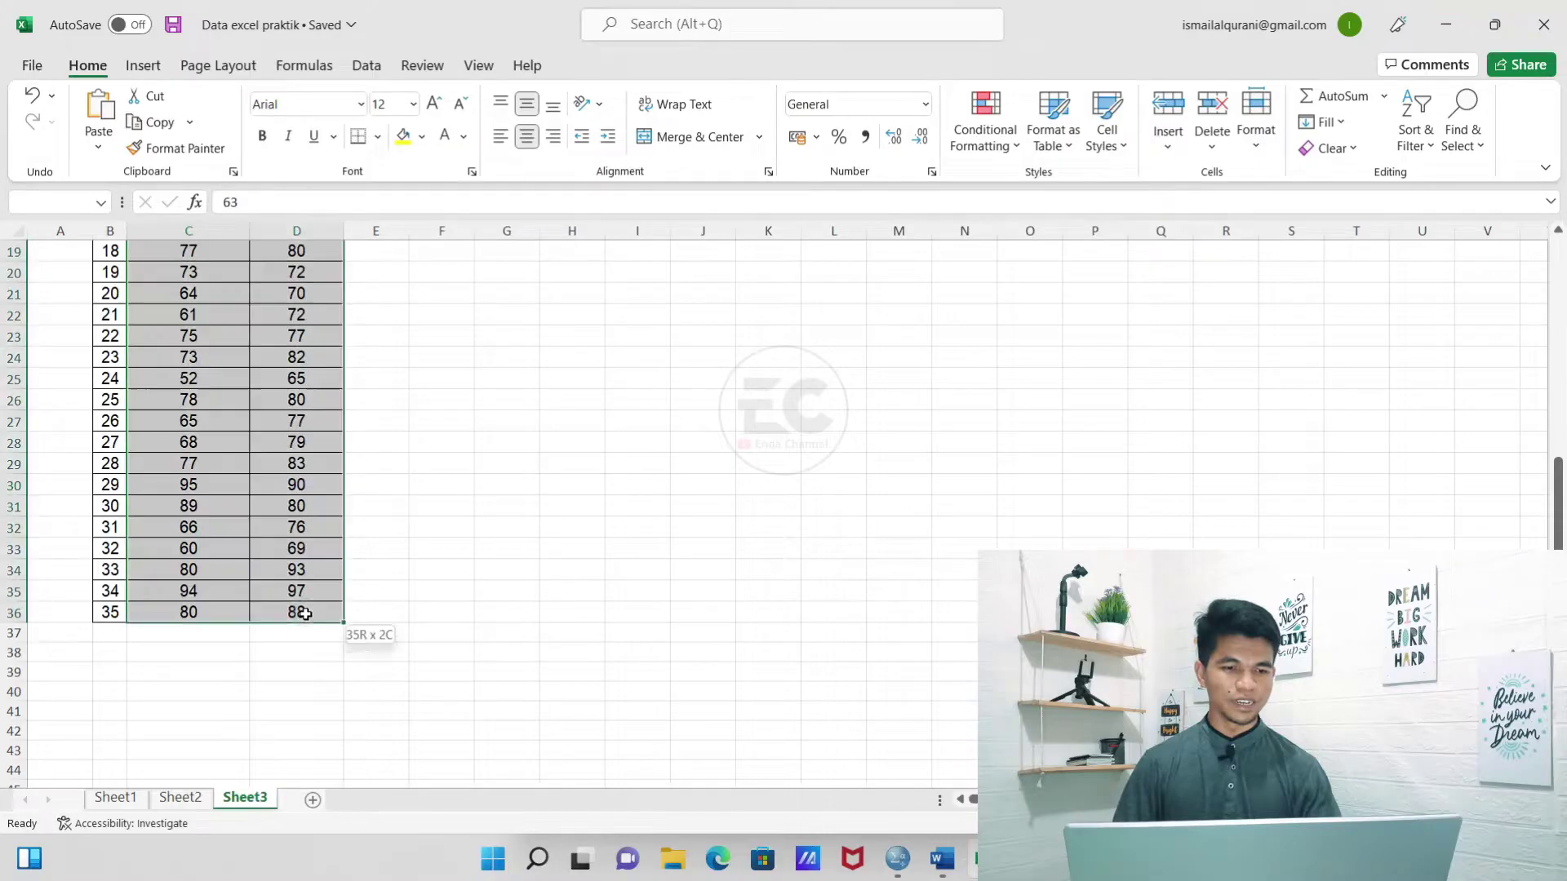
scroll(298, 616, "up", 6)
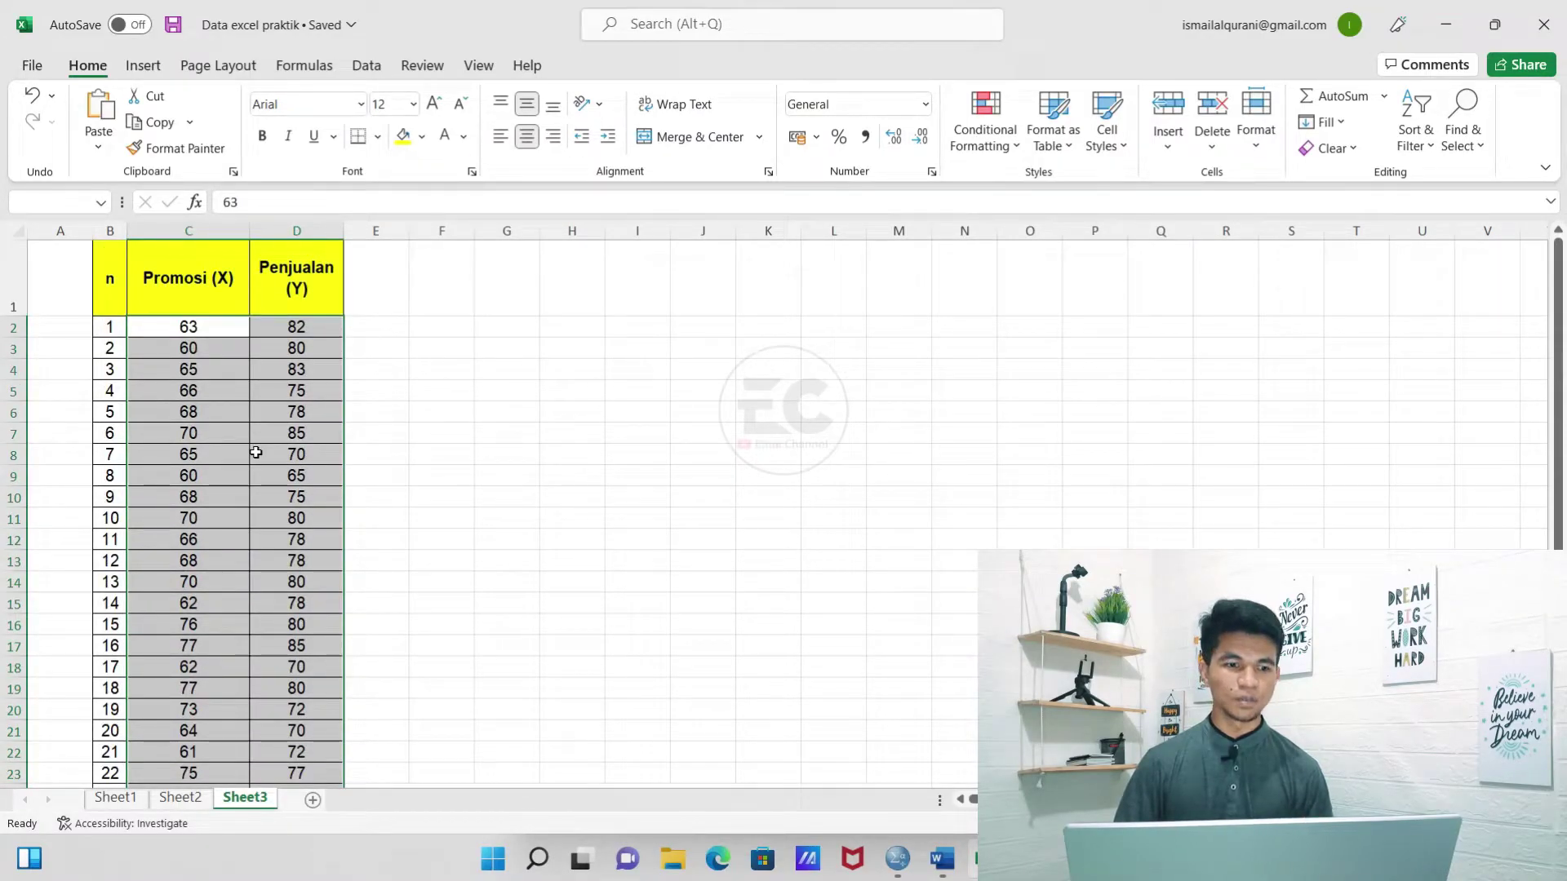
key("ctrl+c")
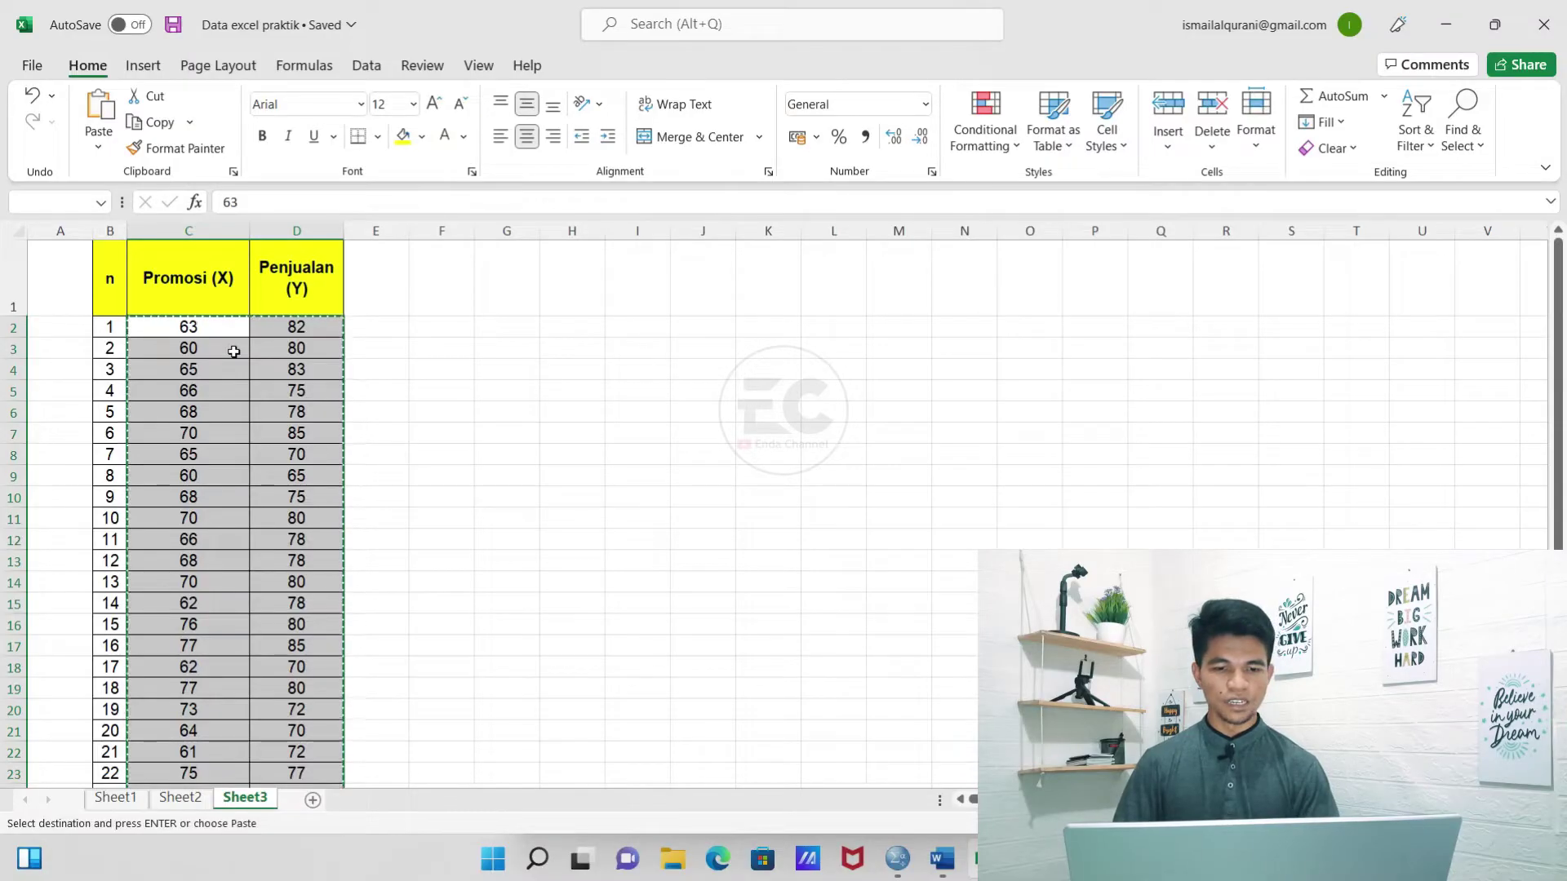
- Switch to the SPSS Data Editor, maximize it and paste the copied values starting at row 1 of the first column
left_click(895, 866)
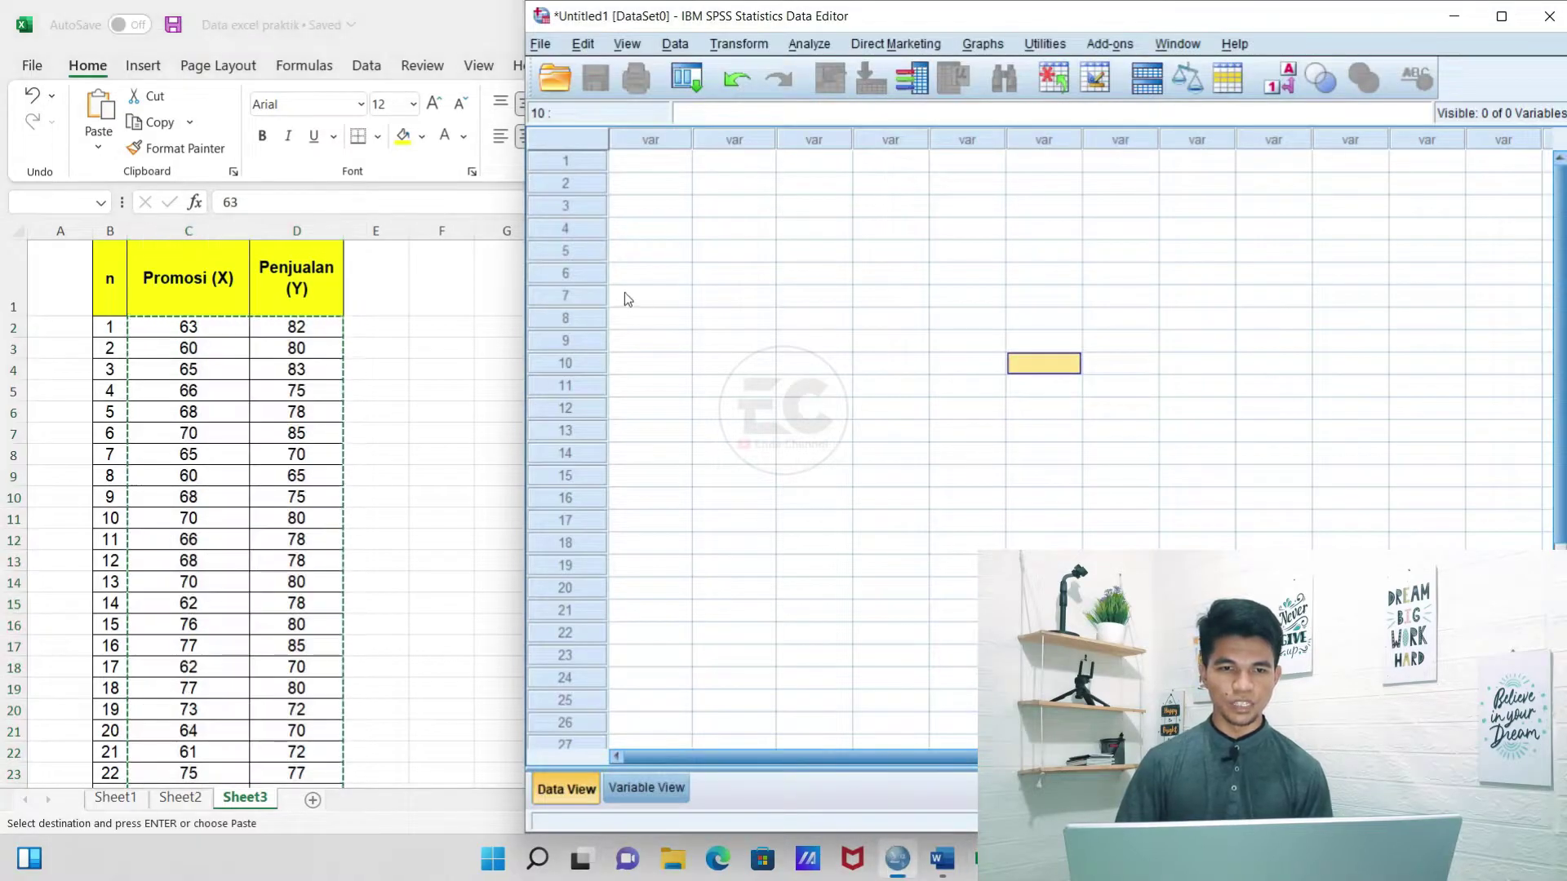
left_click(635, 168)
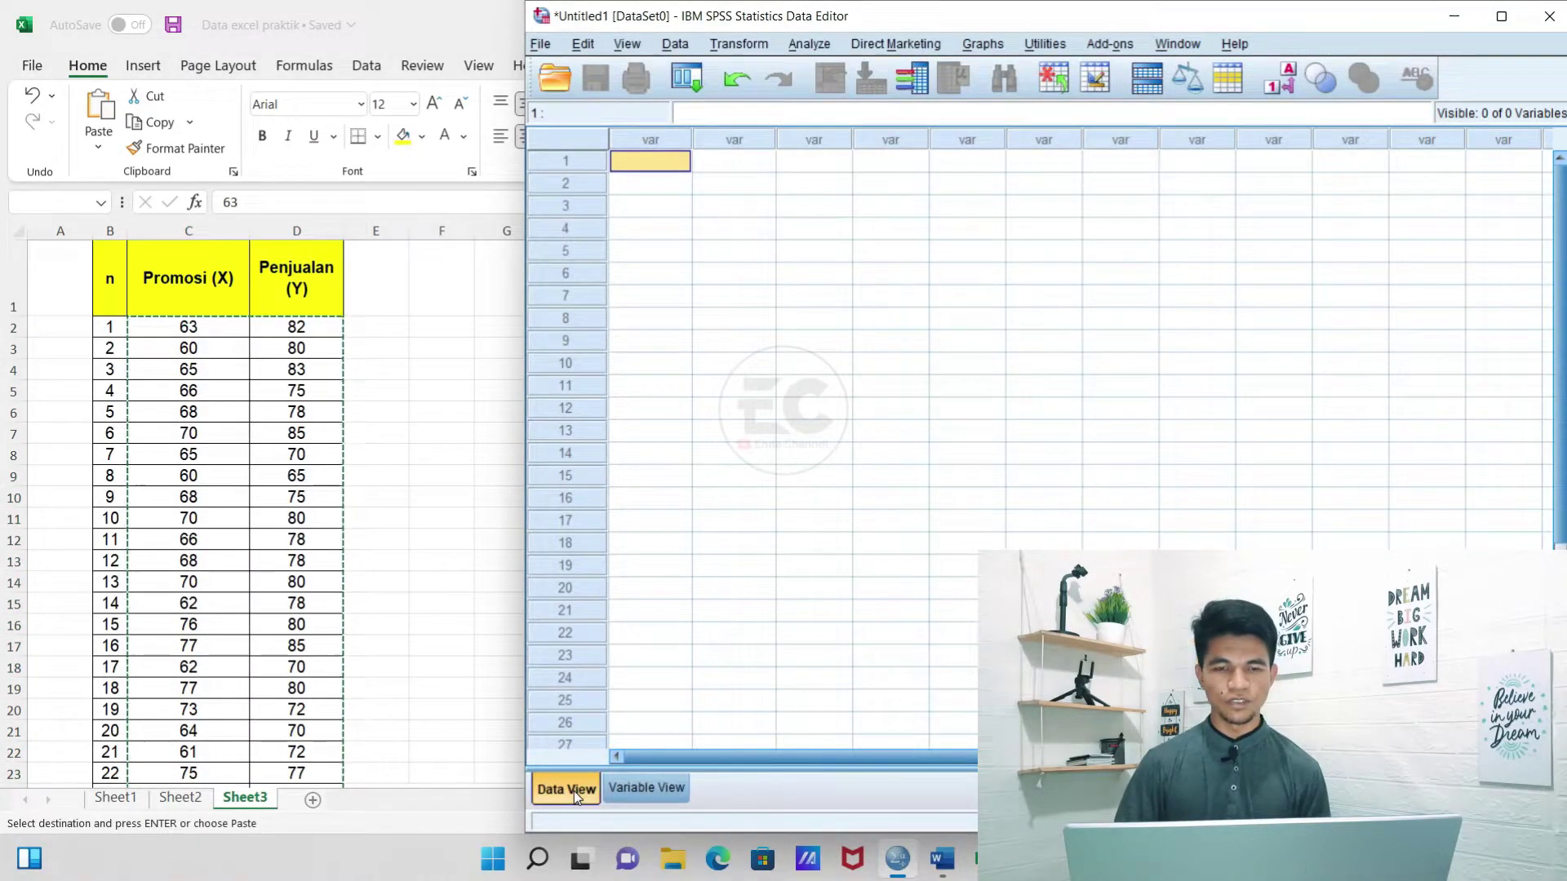
double_click(787, 17)
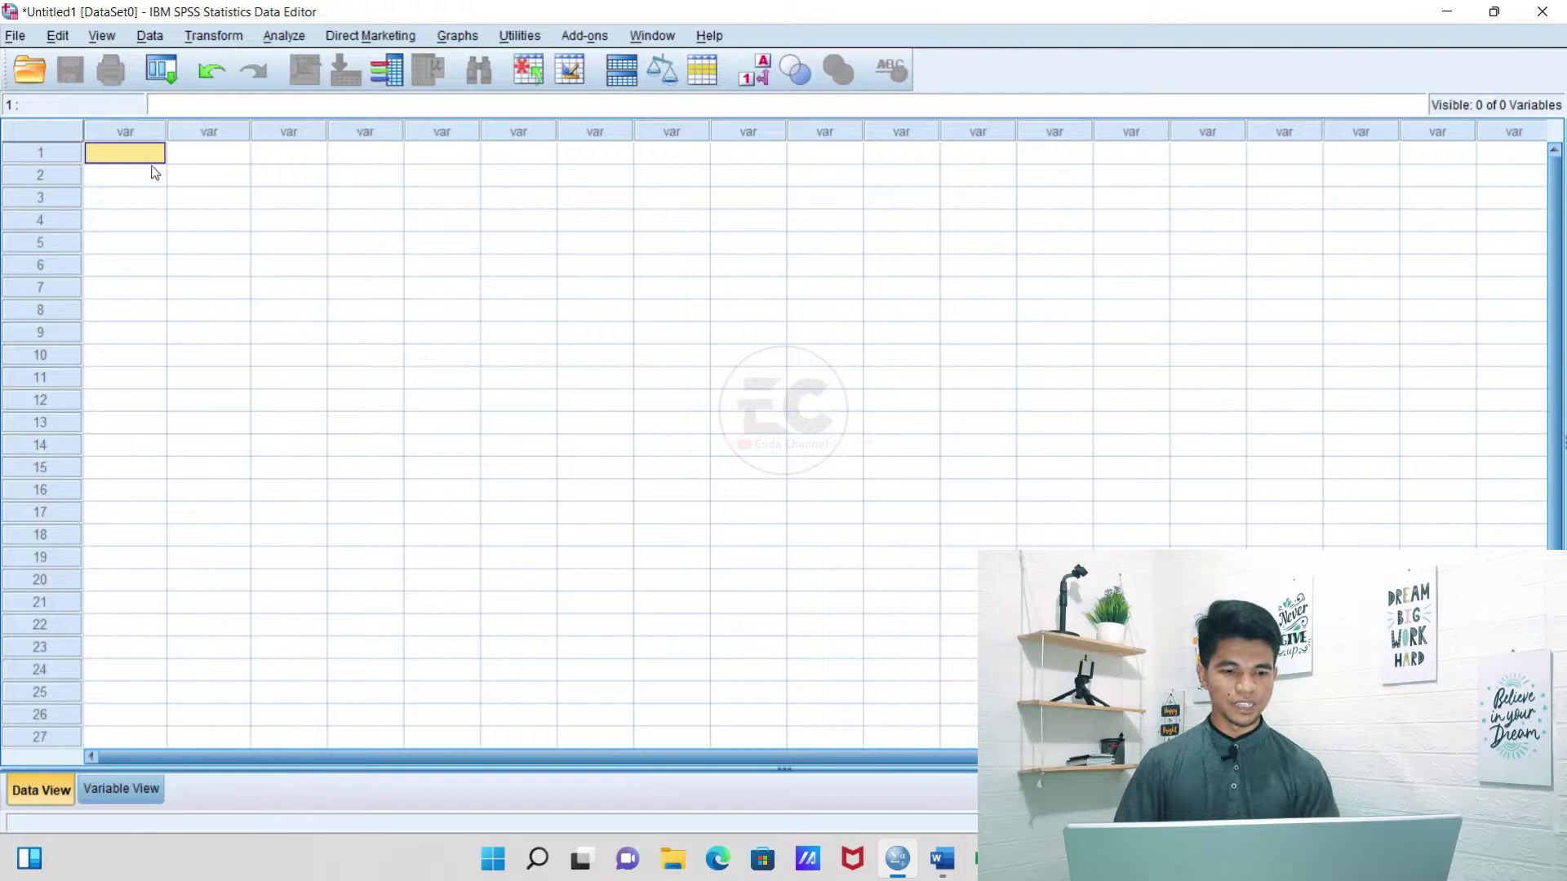
key("ctrl+v")
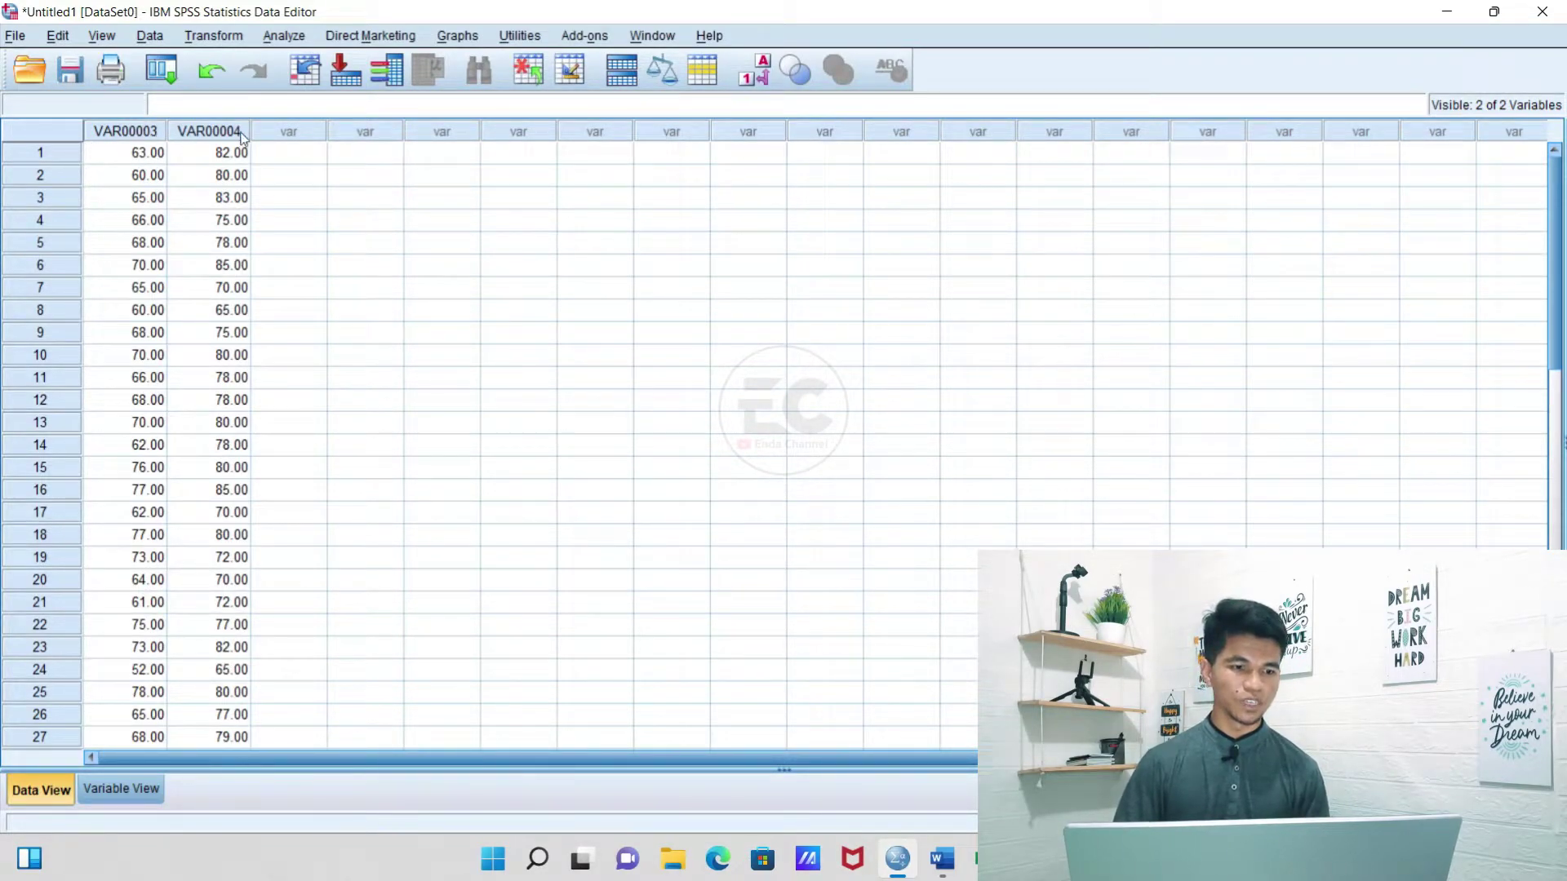
- Rename the first pasted variable as X and the second as Y in Variable View
left_click(107, 792)
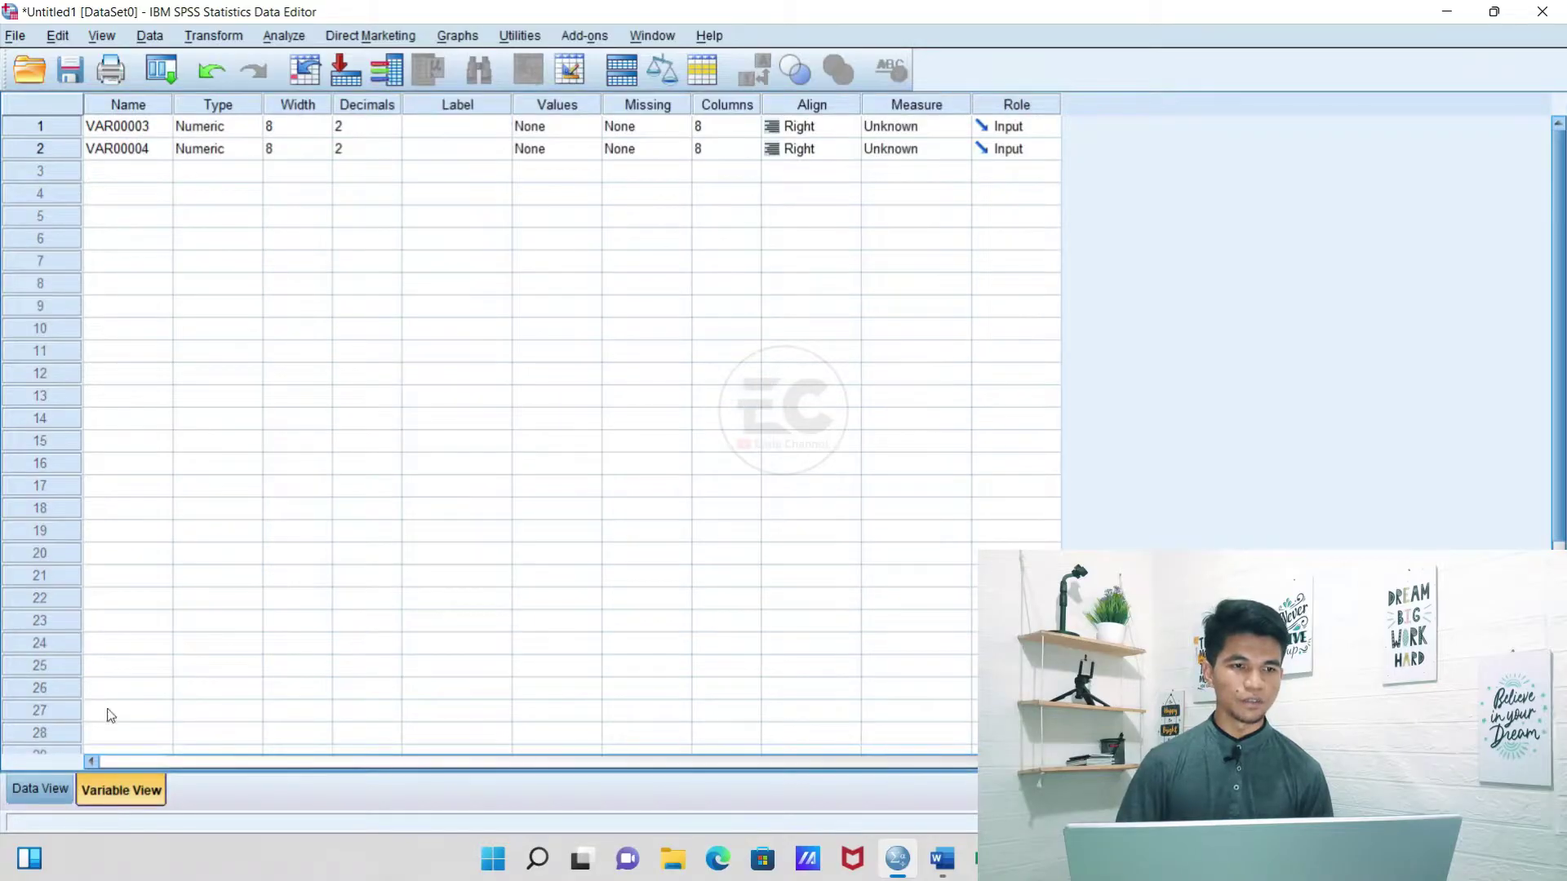
left_click(149, 124)
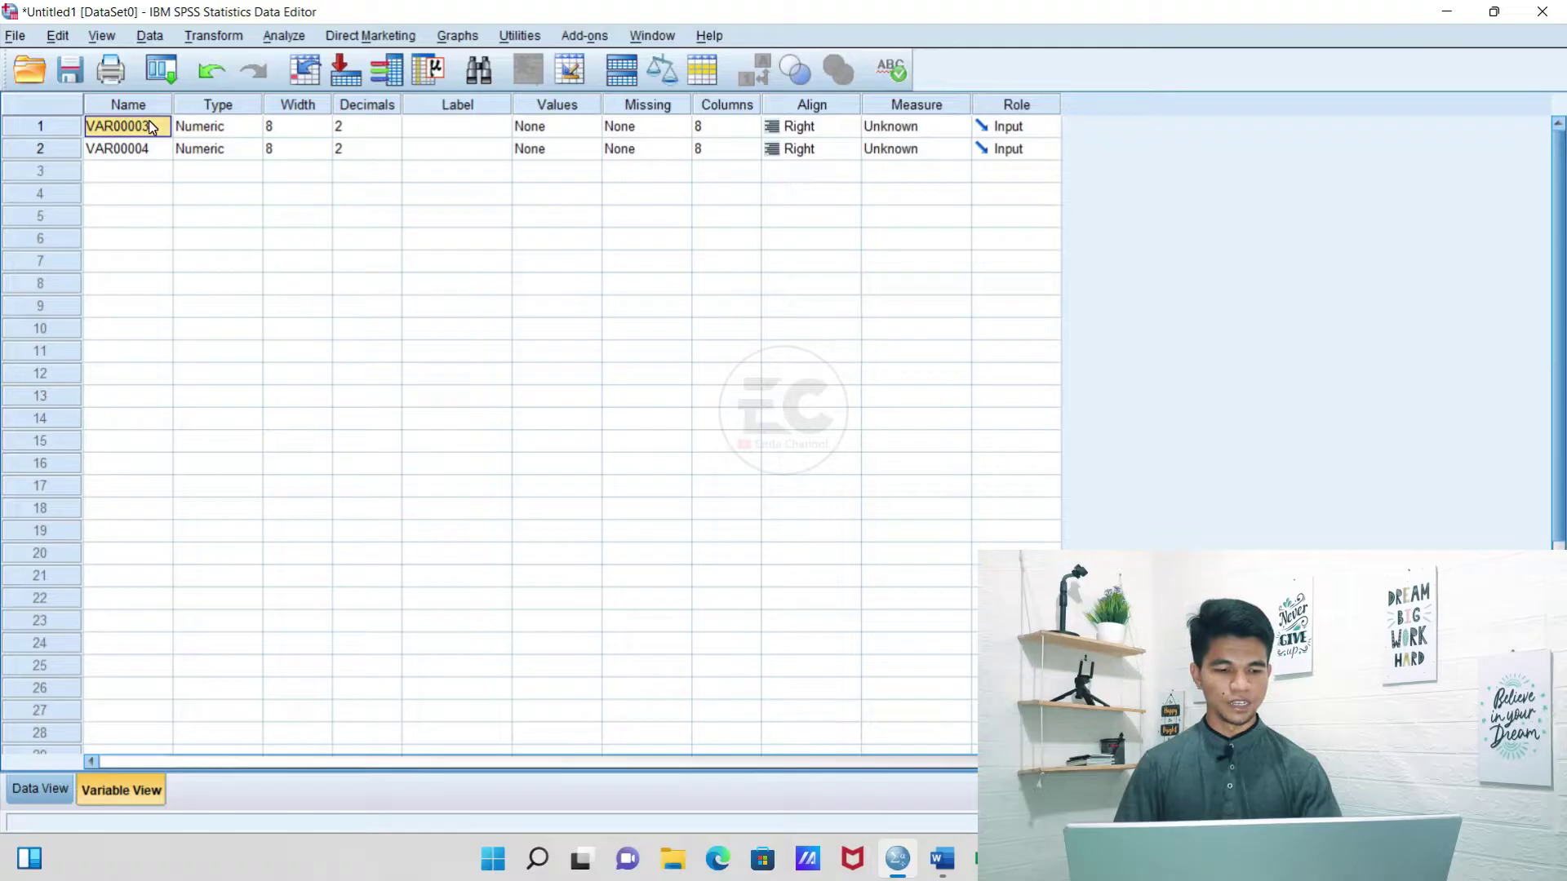
type("X")
left_click(157, 154)
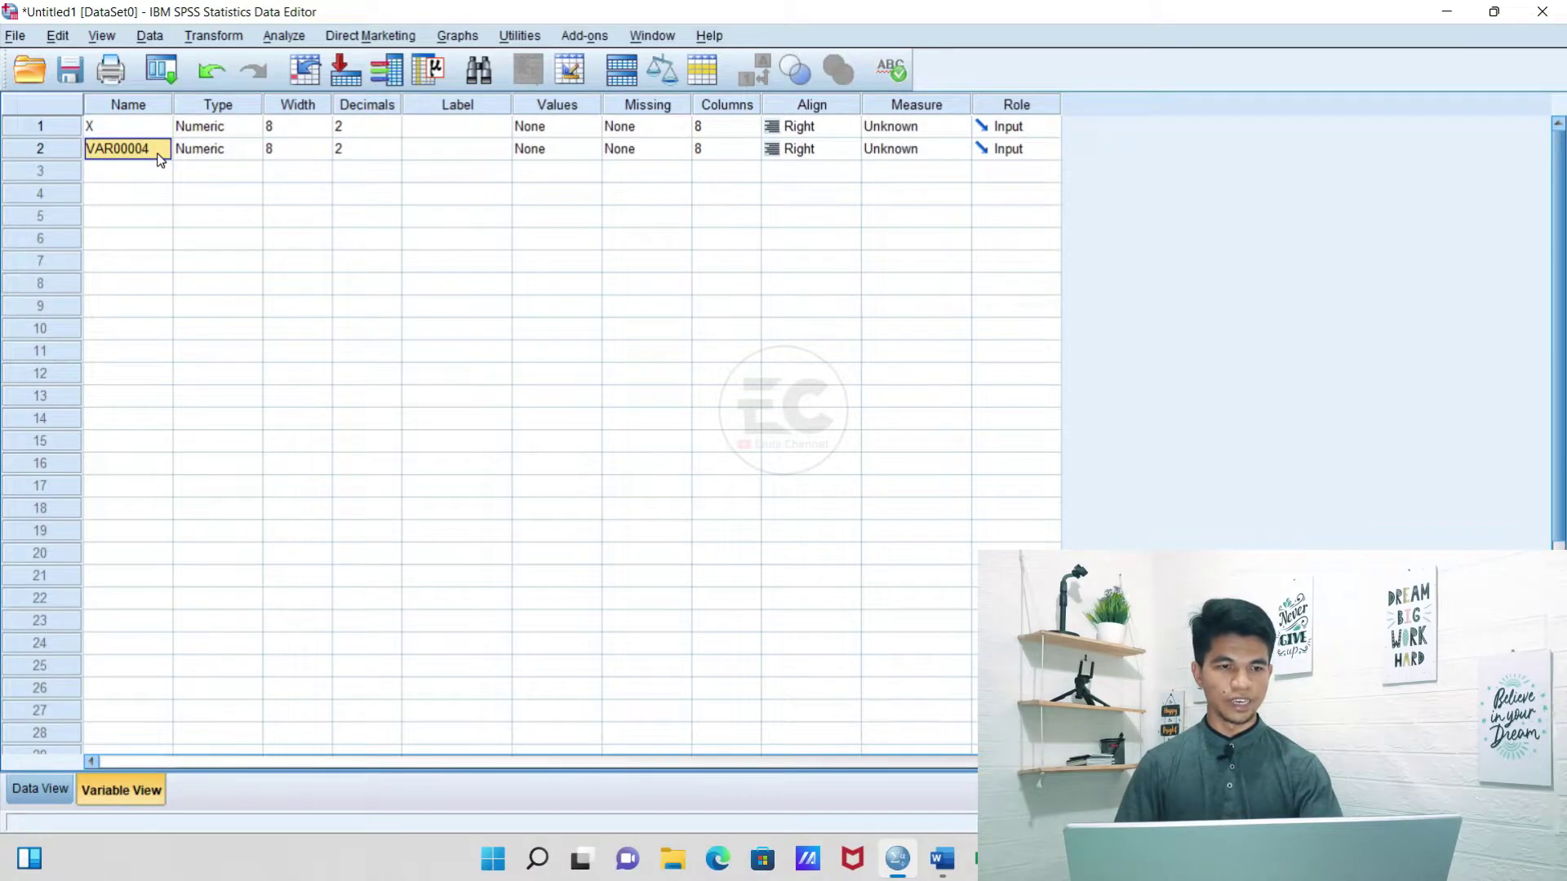
type("Y")
- Set the decimals of both variables X and Y to 0
left_click(372, 123)
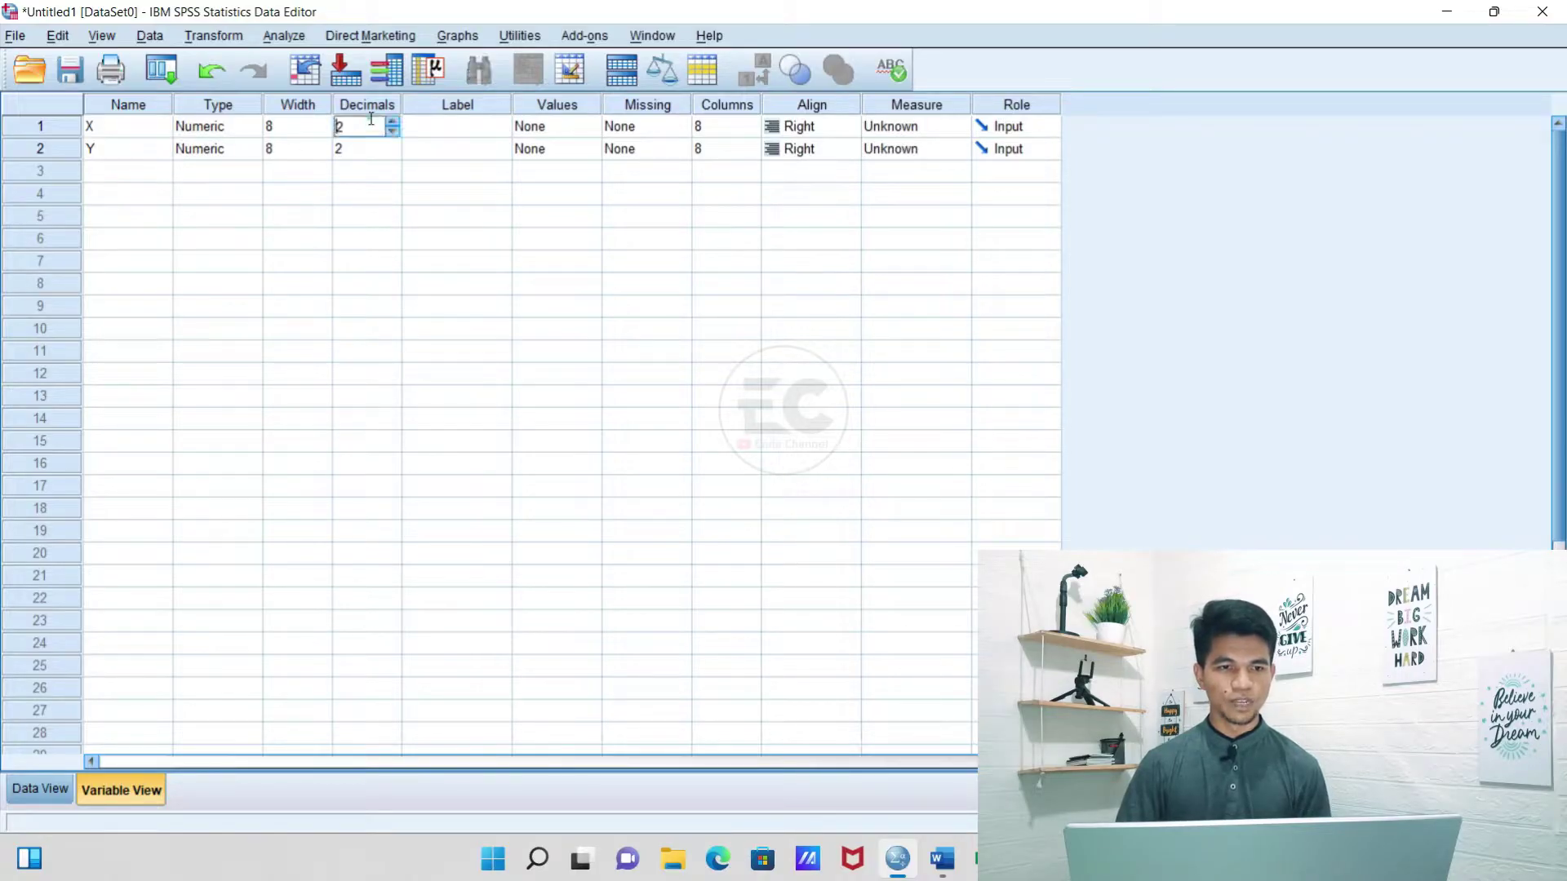
double_click(370, 122)
type("0")
left_click(367, 147)
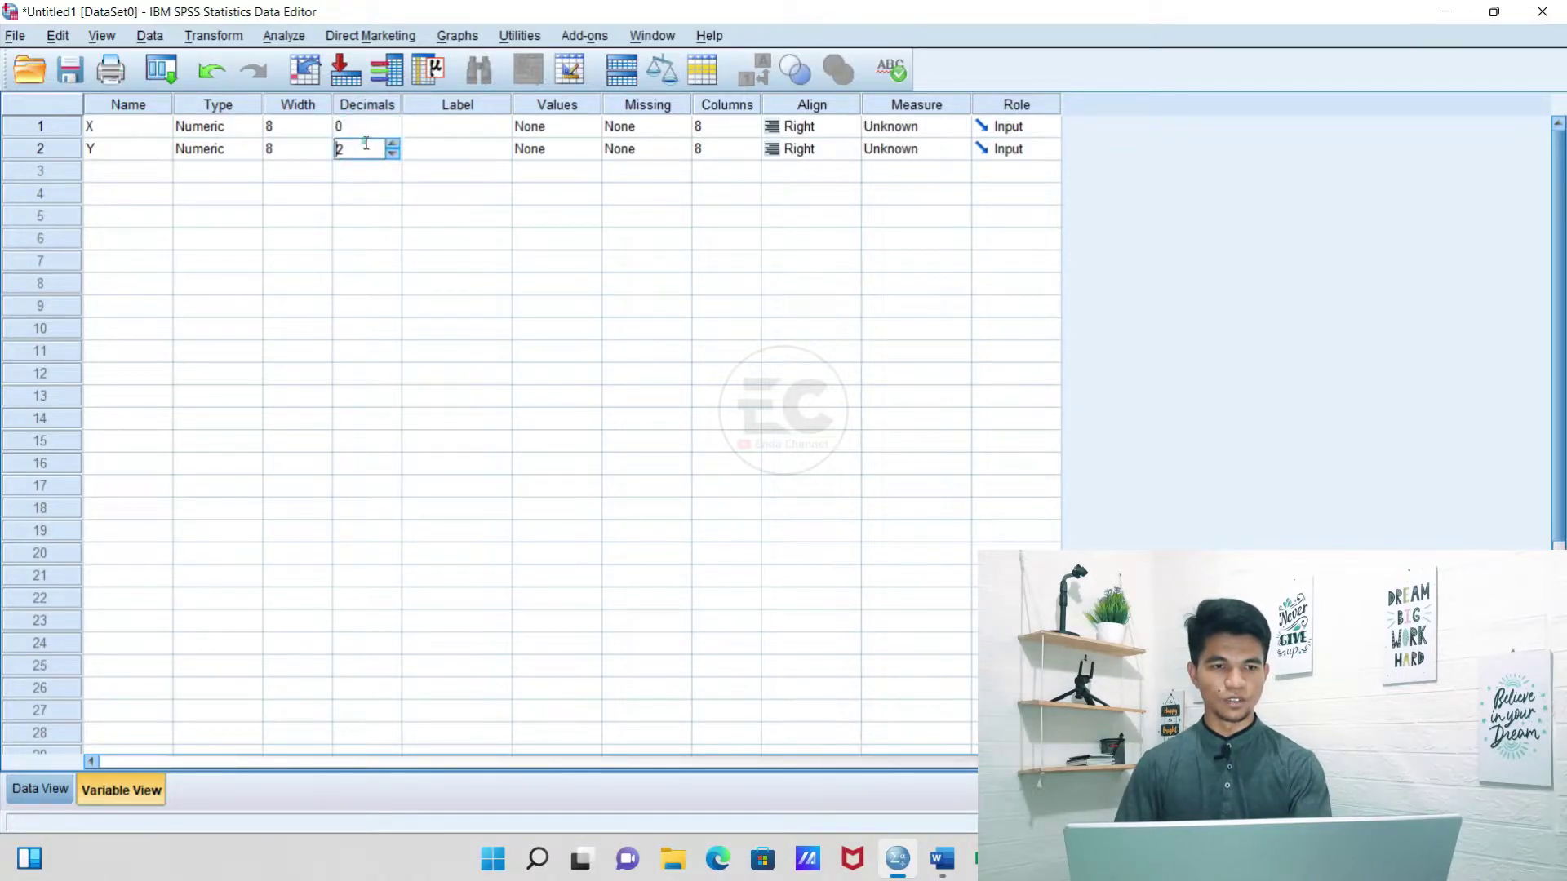
double_click(367, 144)
type("0")
- Label variable X as "promosi" and variable Y as "Penjualan", and return to the data values
left_click(450, 133)
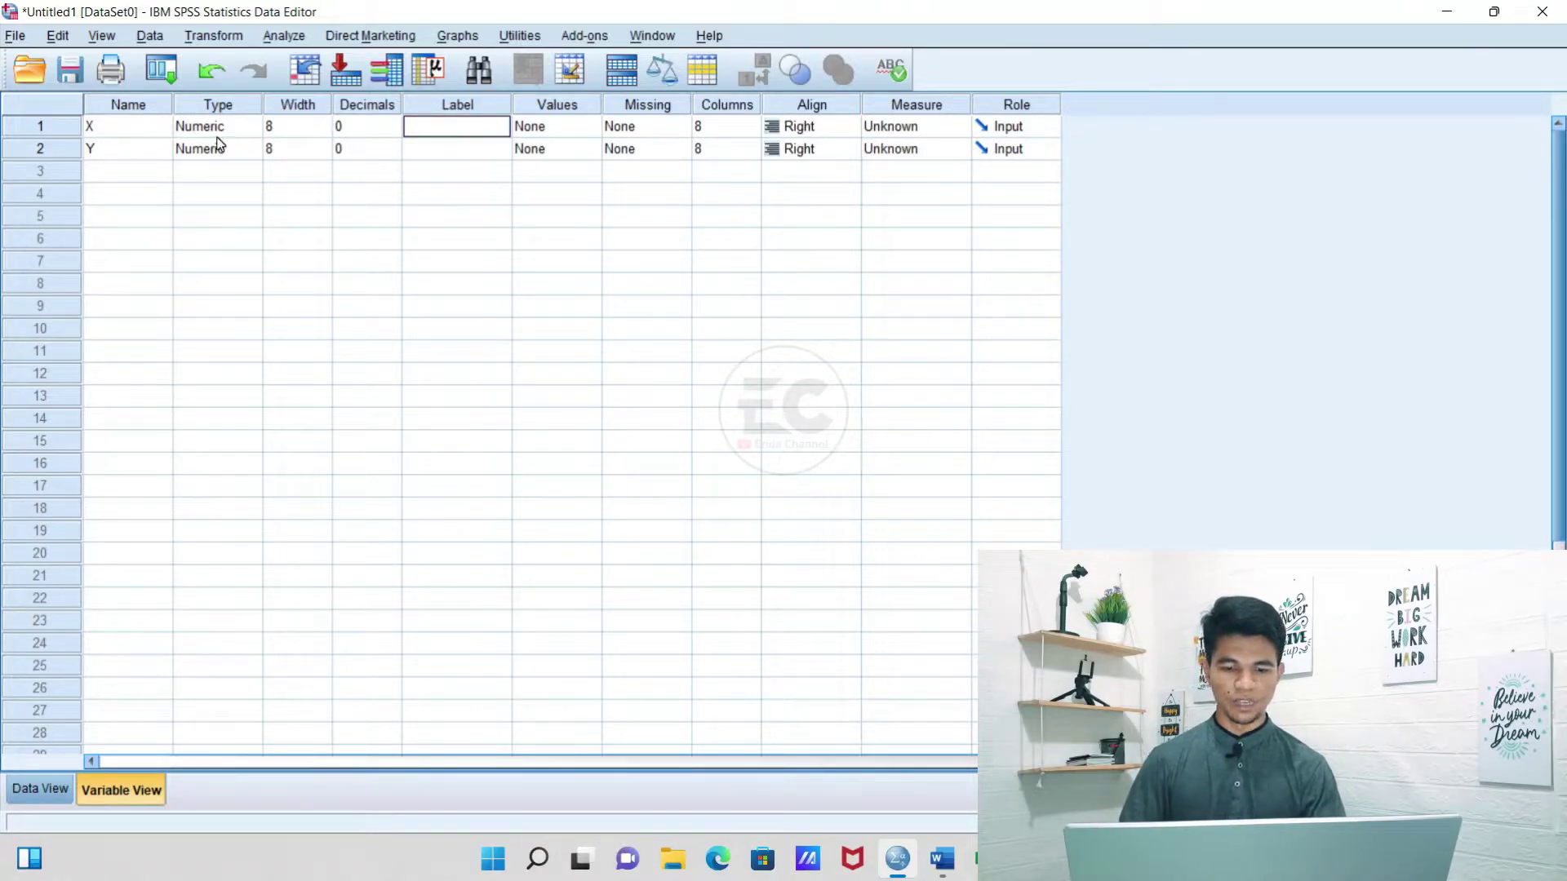
type("promosi")
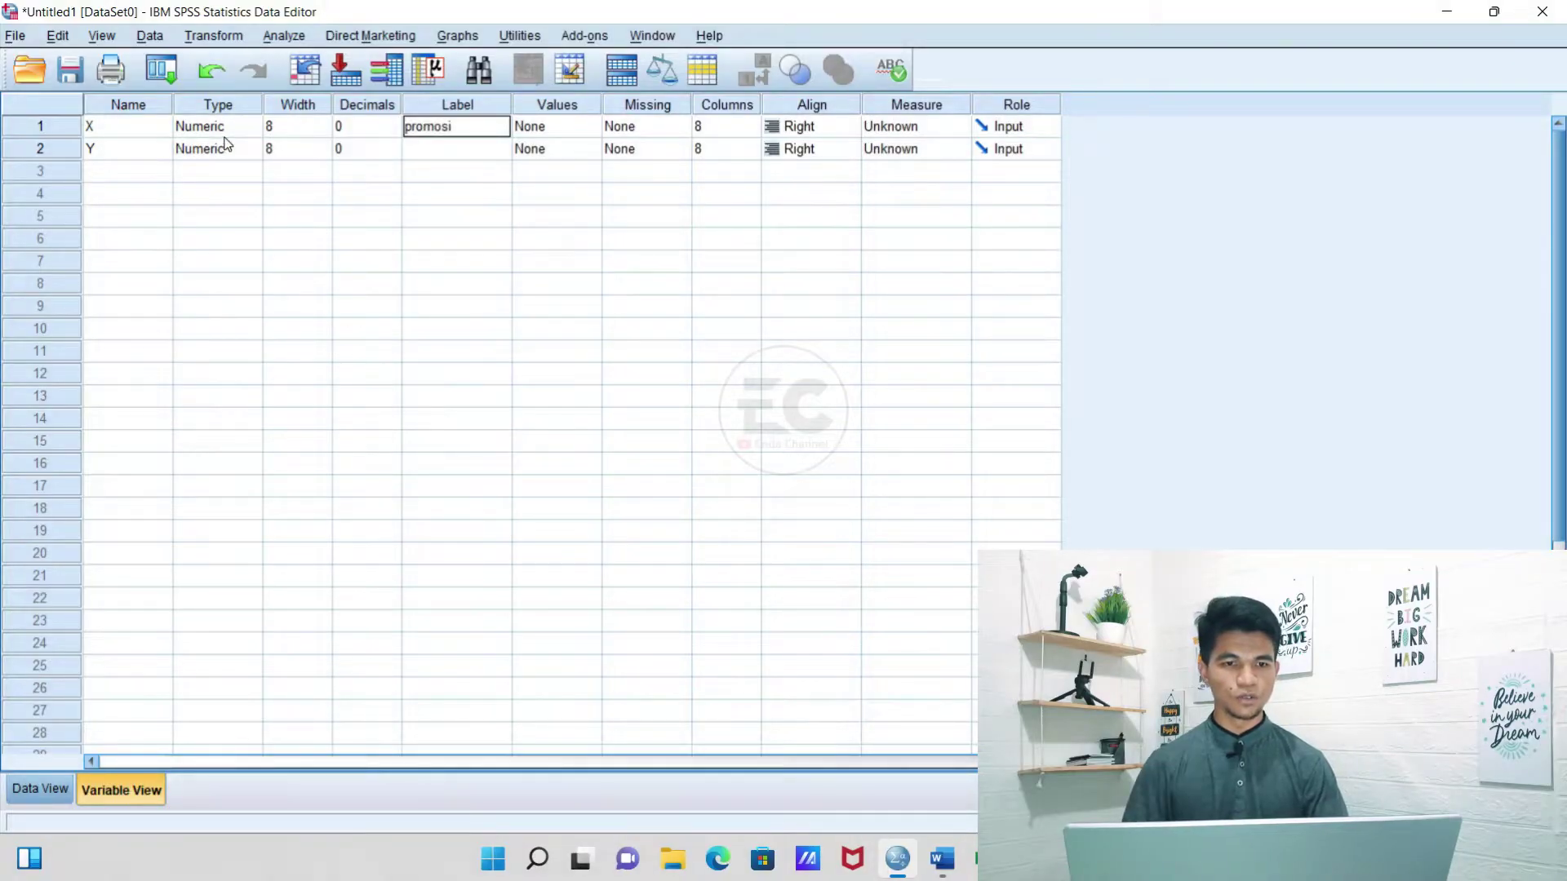
left_click(438, 158)
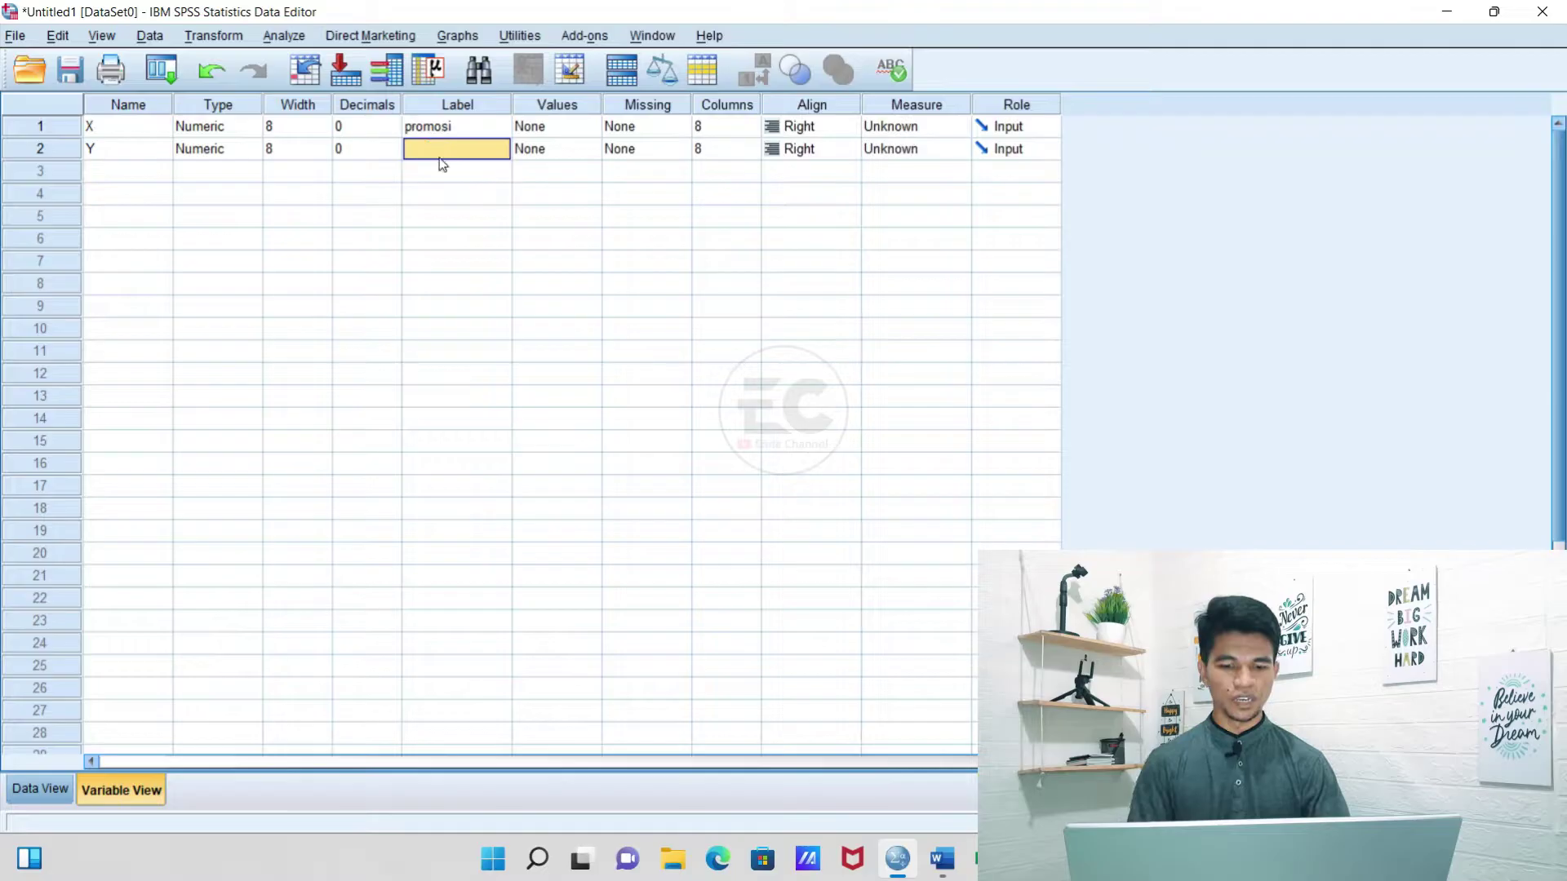
type("Penjualan")
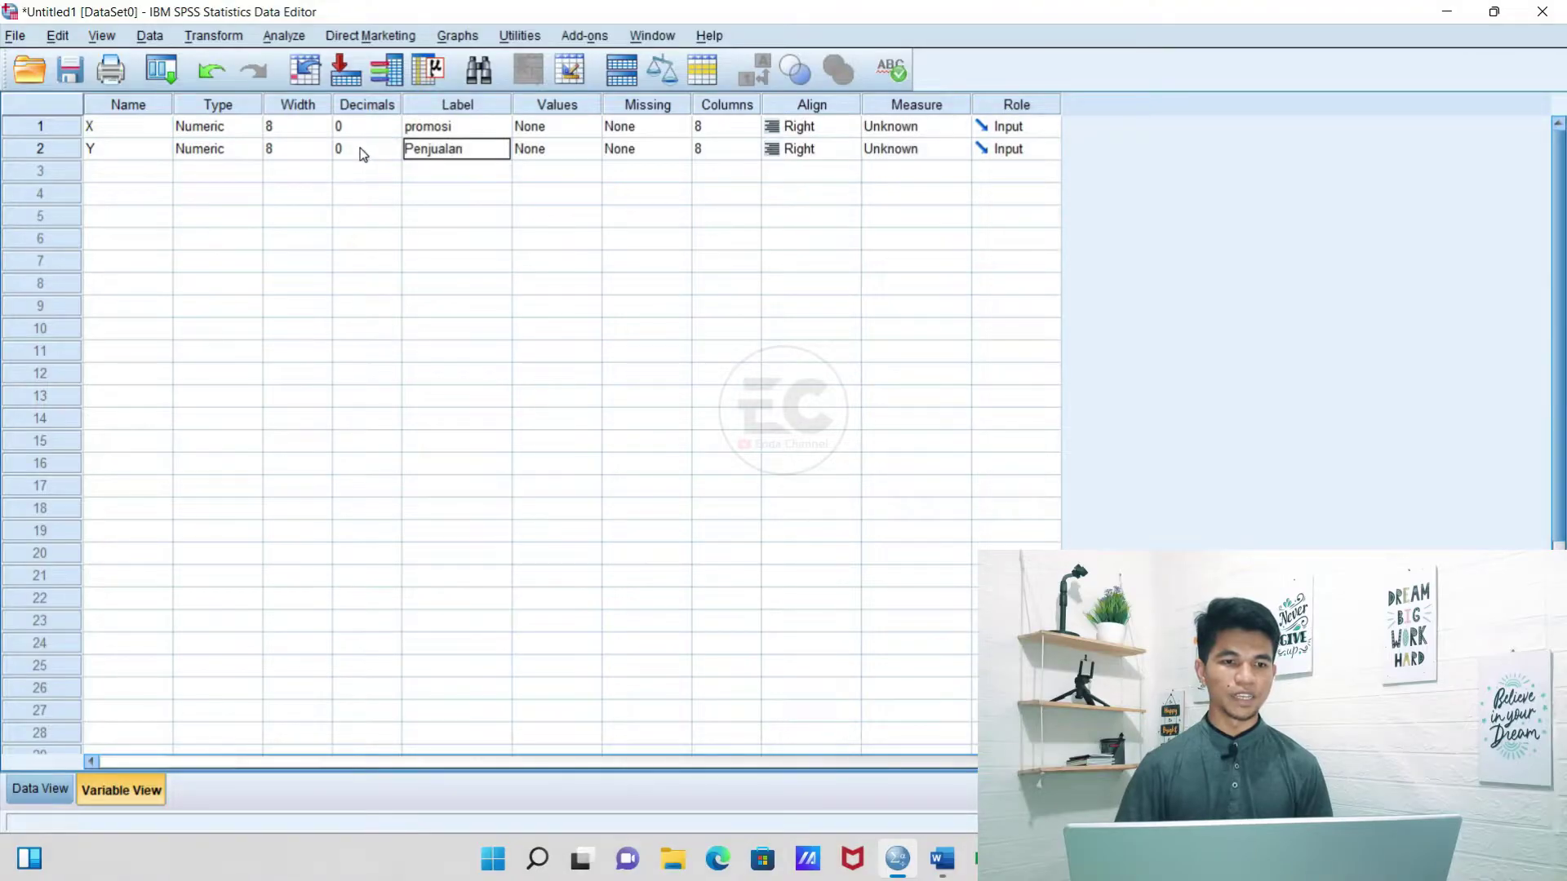
left_click(56, 800)
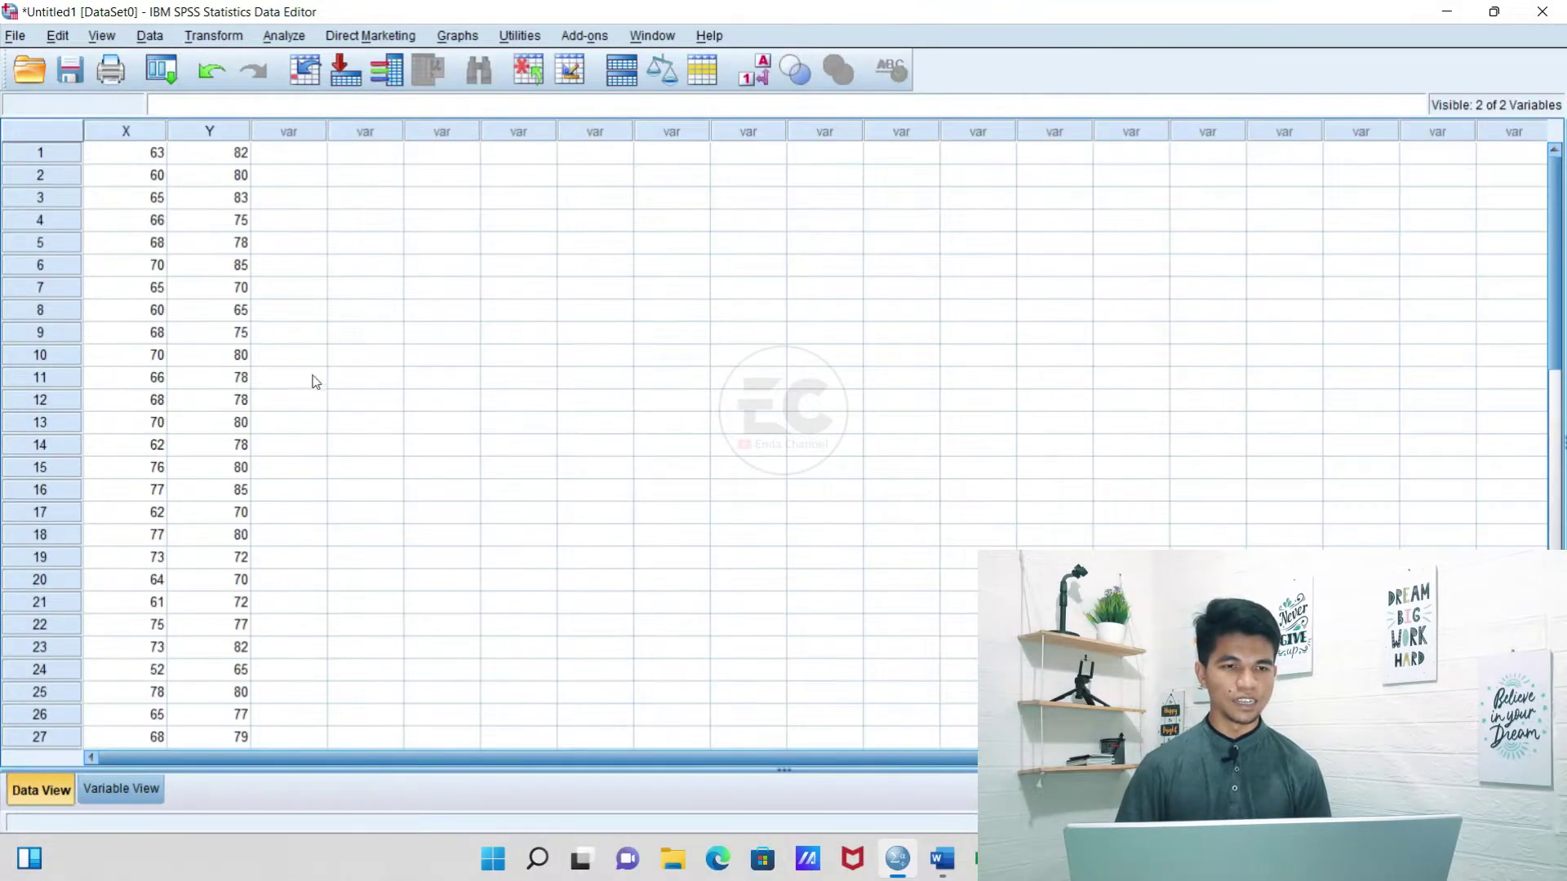
- Run a linear regression with promosi [X] as the independent variable and Penjualan [Y] as the dependent variable, using the Enter method
left_click(293, 41)
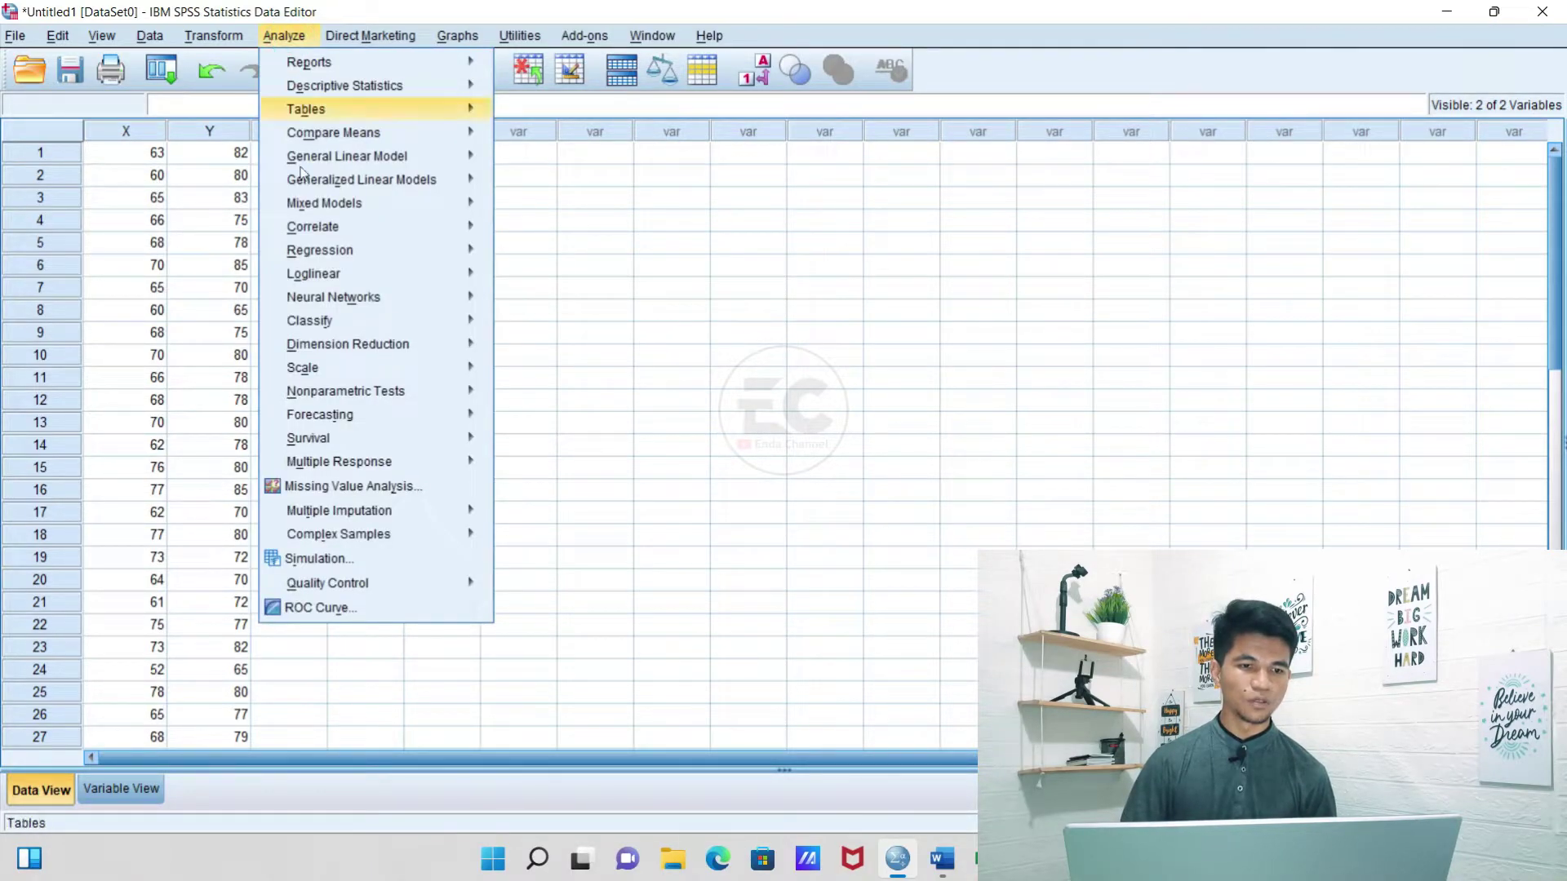
mouse_move(366, 253)
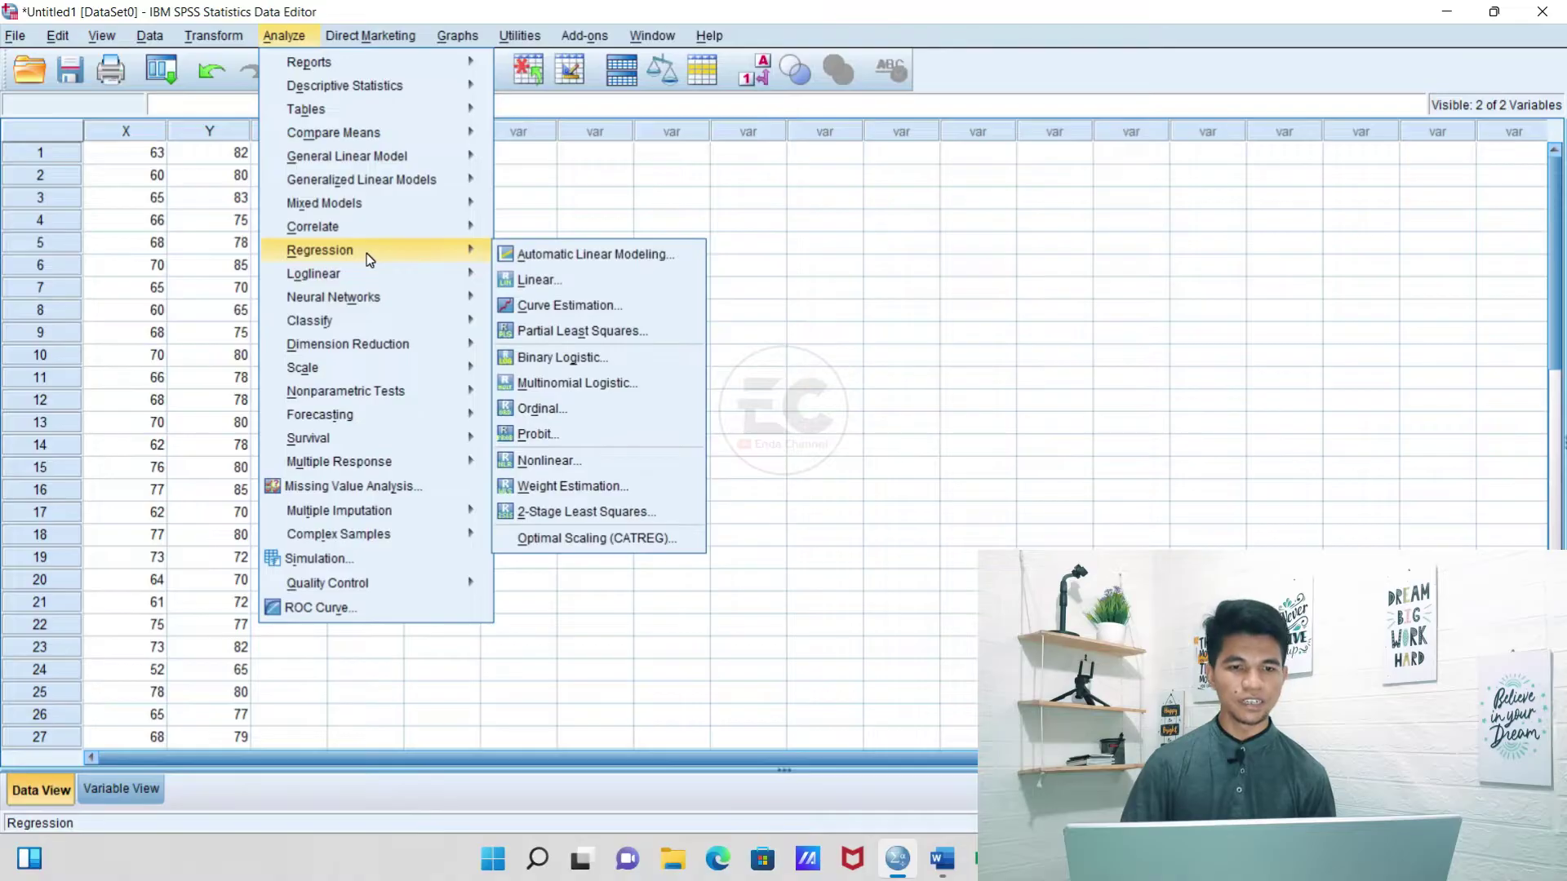
left_click(548, 281)
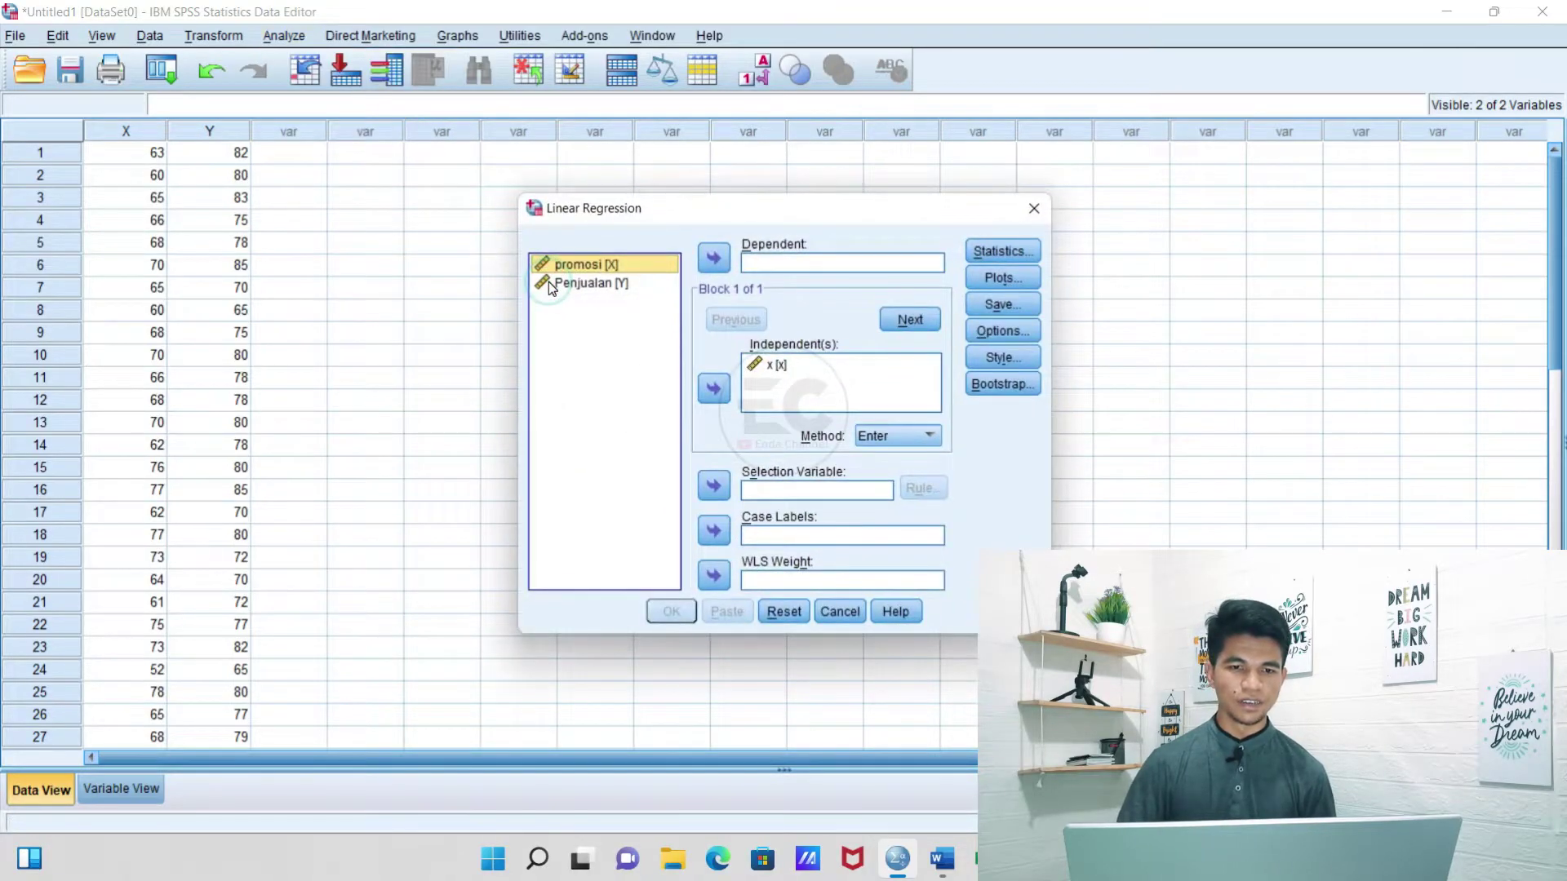
left_click(649, 267)
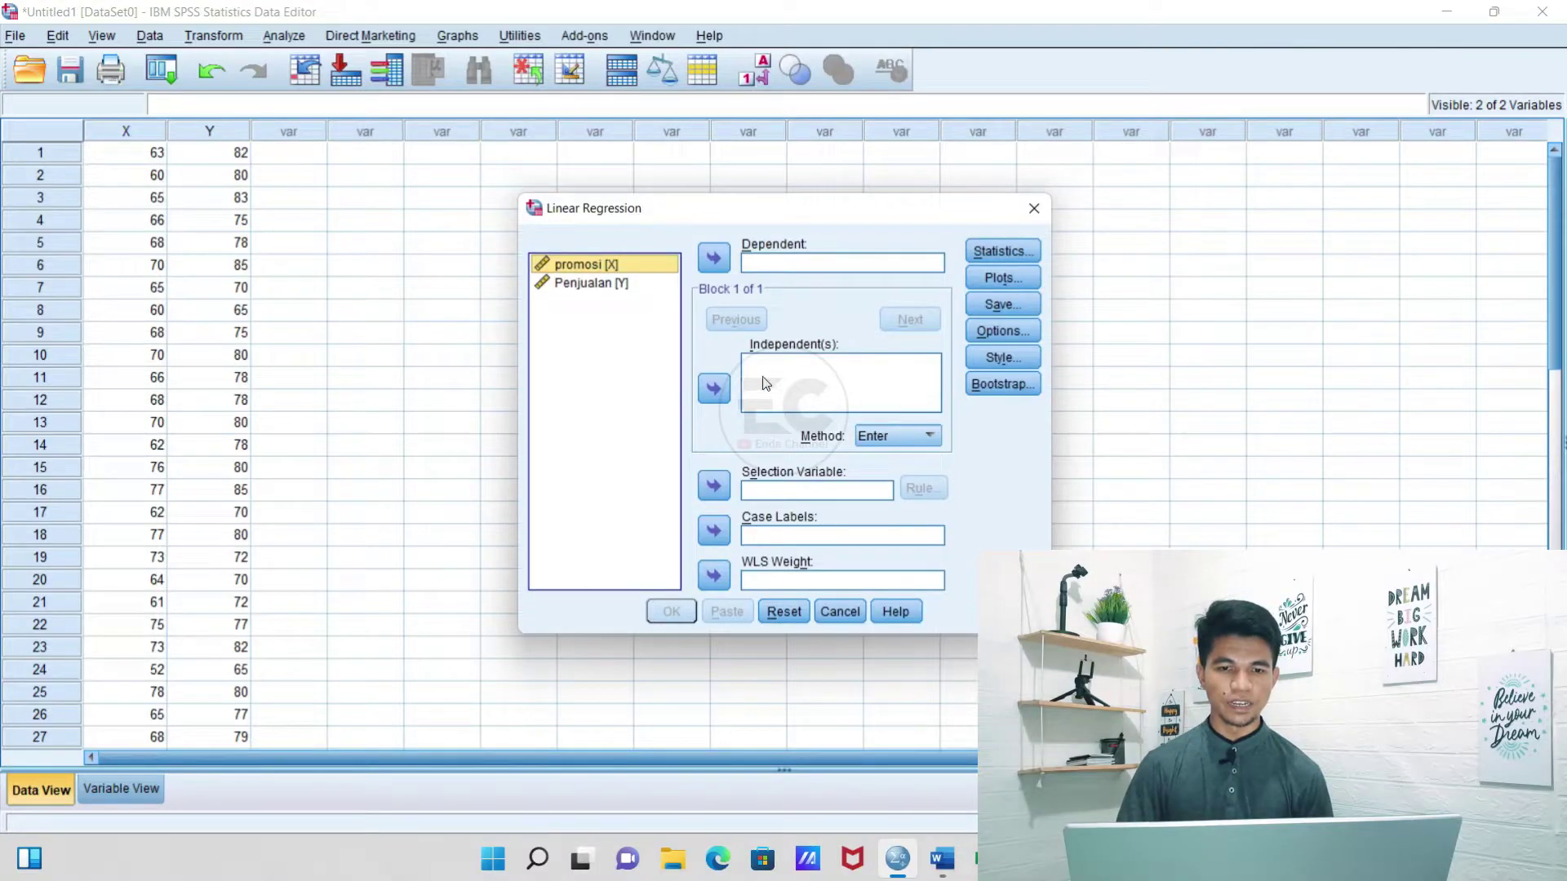
left_click(716, 391)
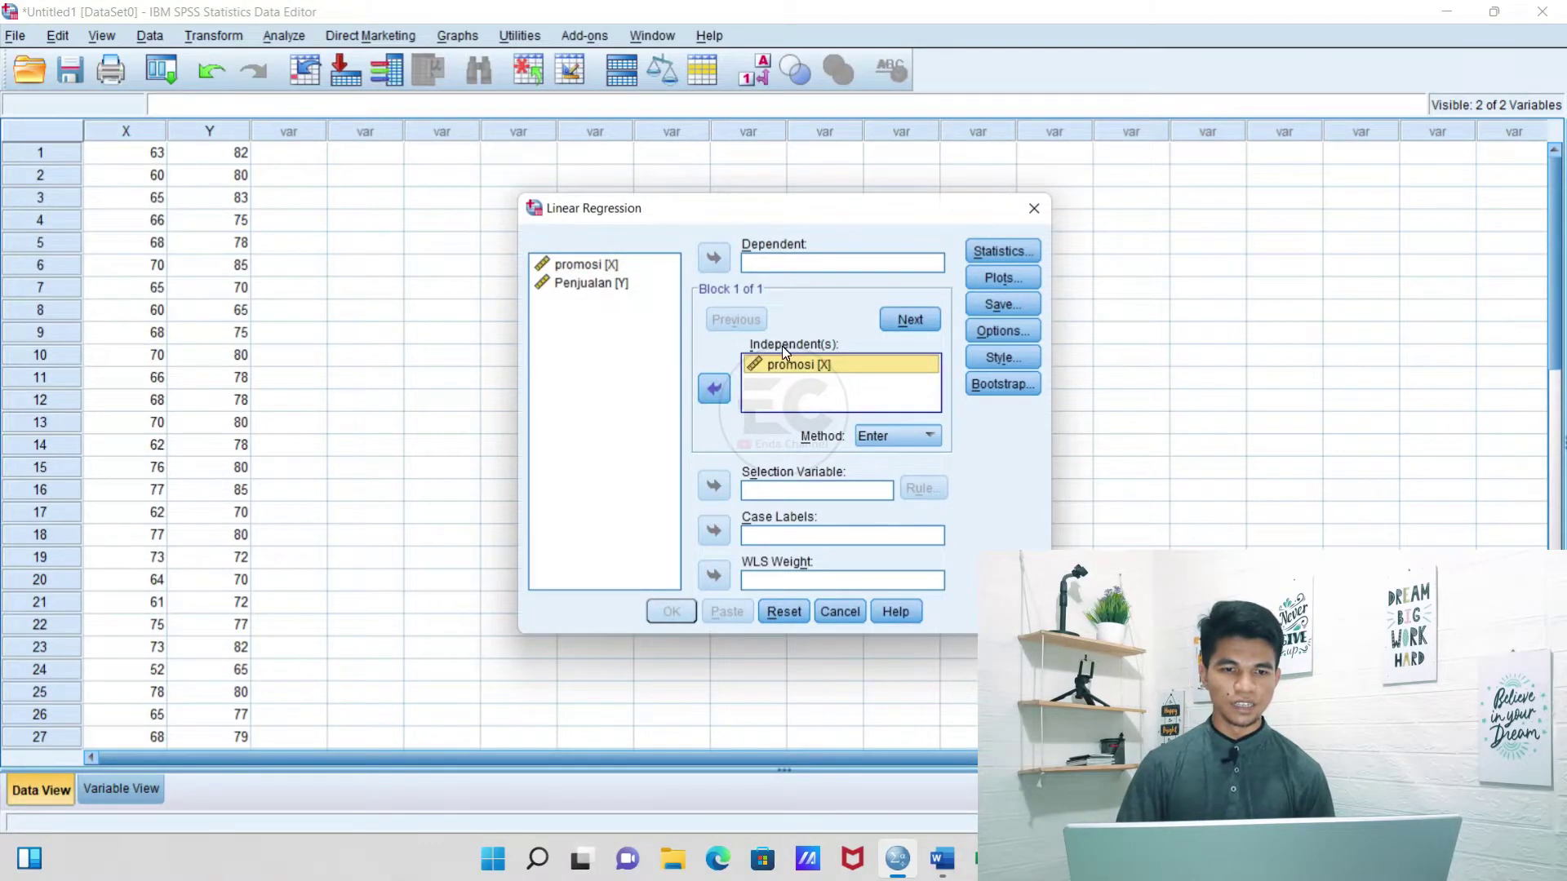
left_click(595, 285)
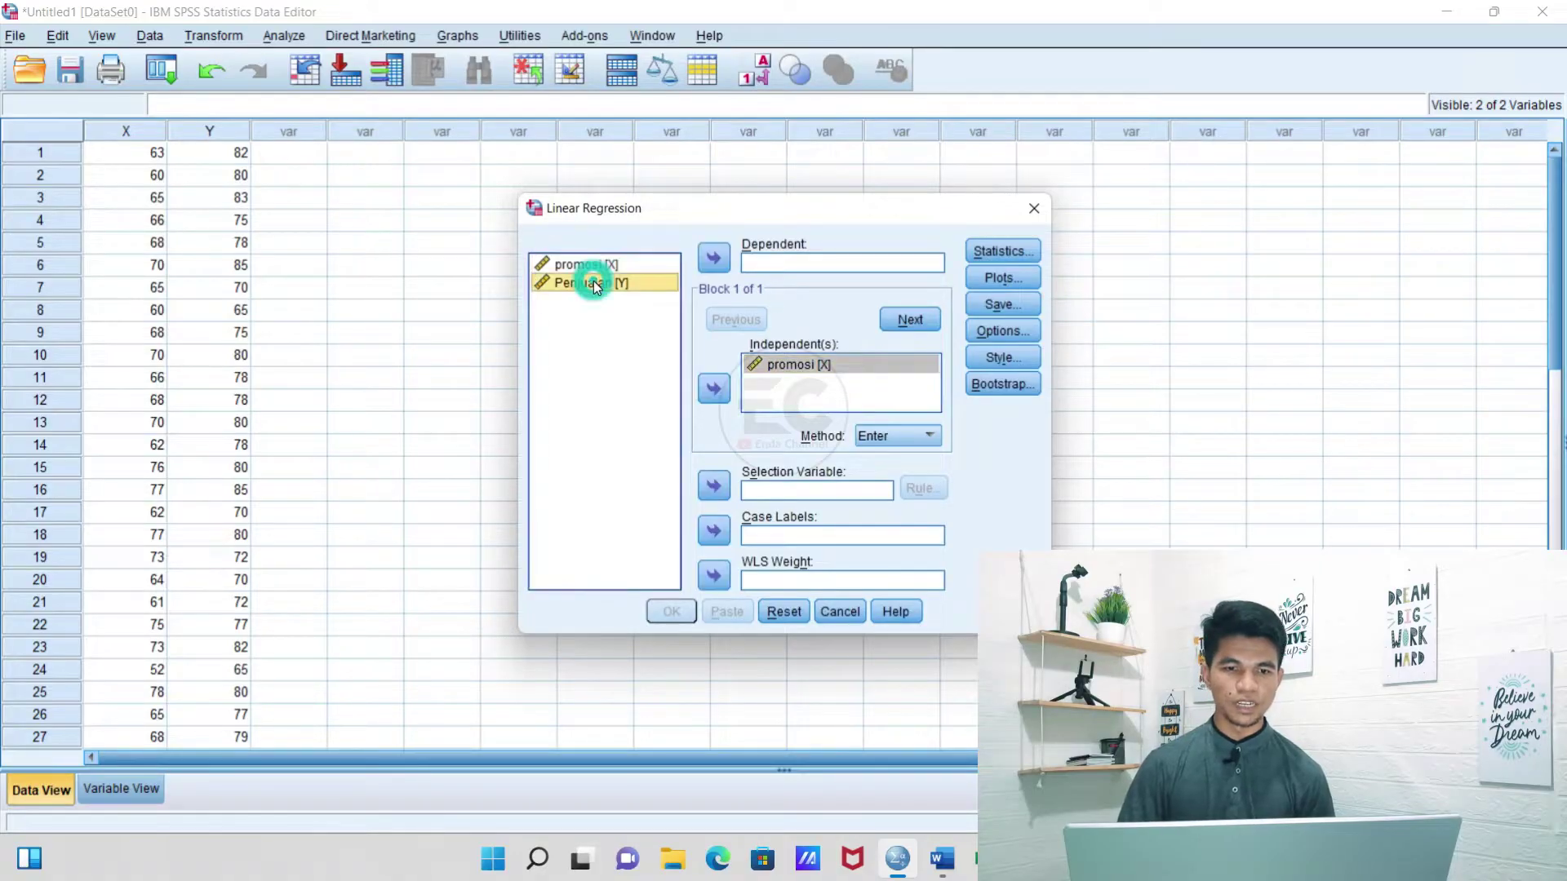
left_click(722, 262)
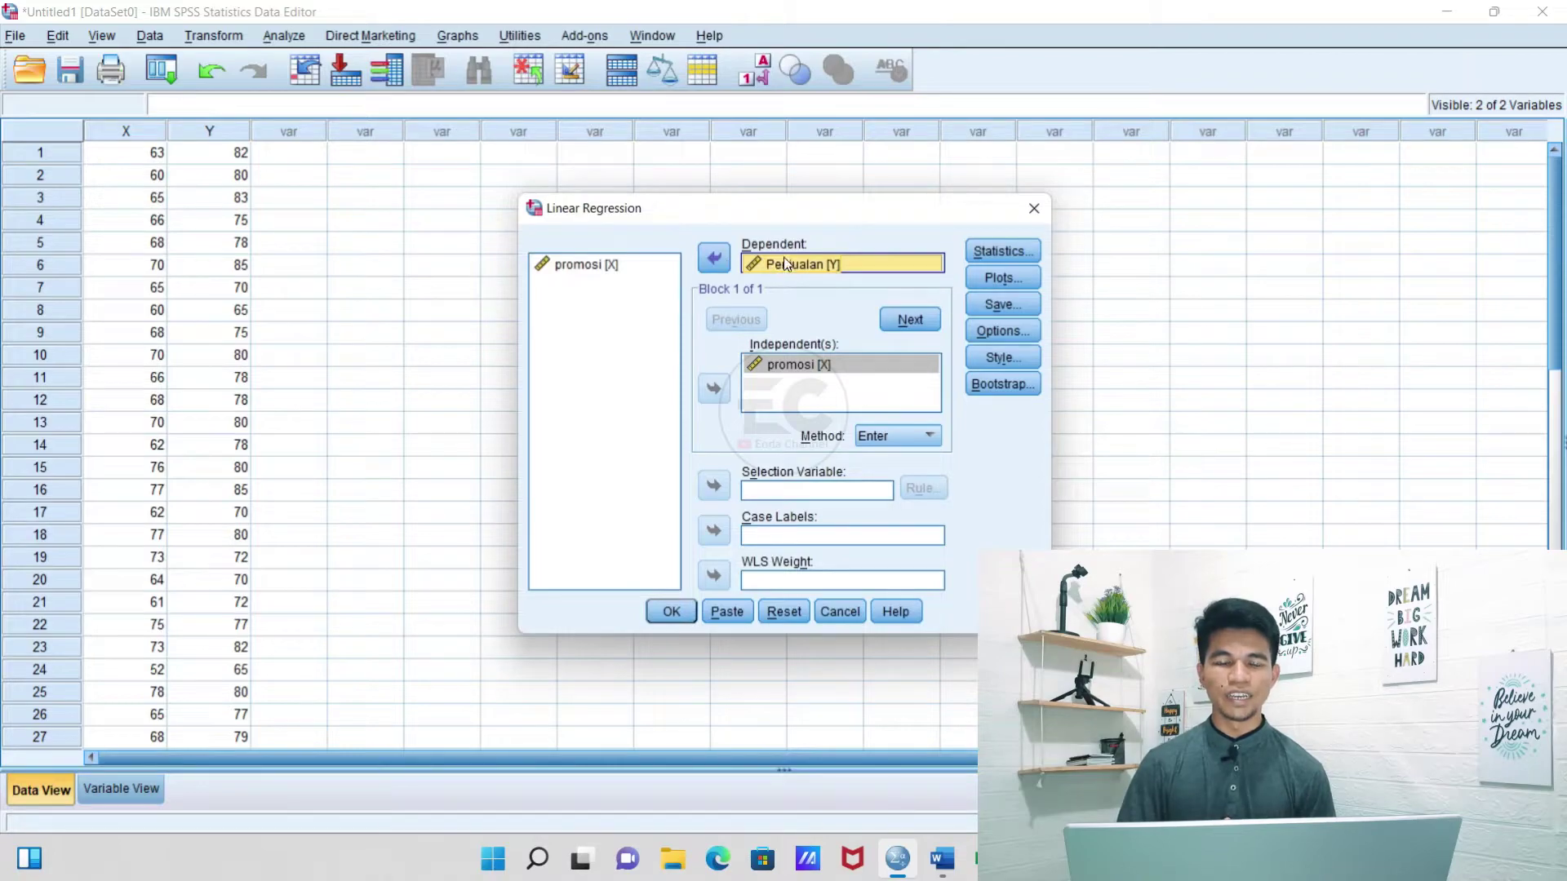
left_click(681, 621)
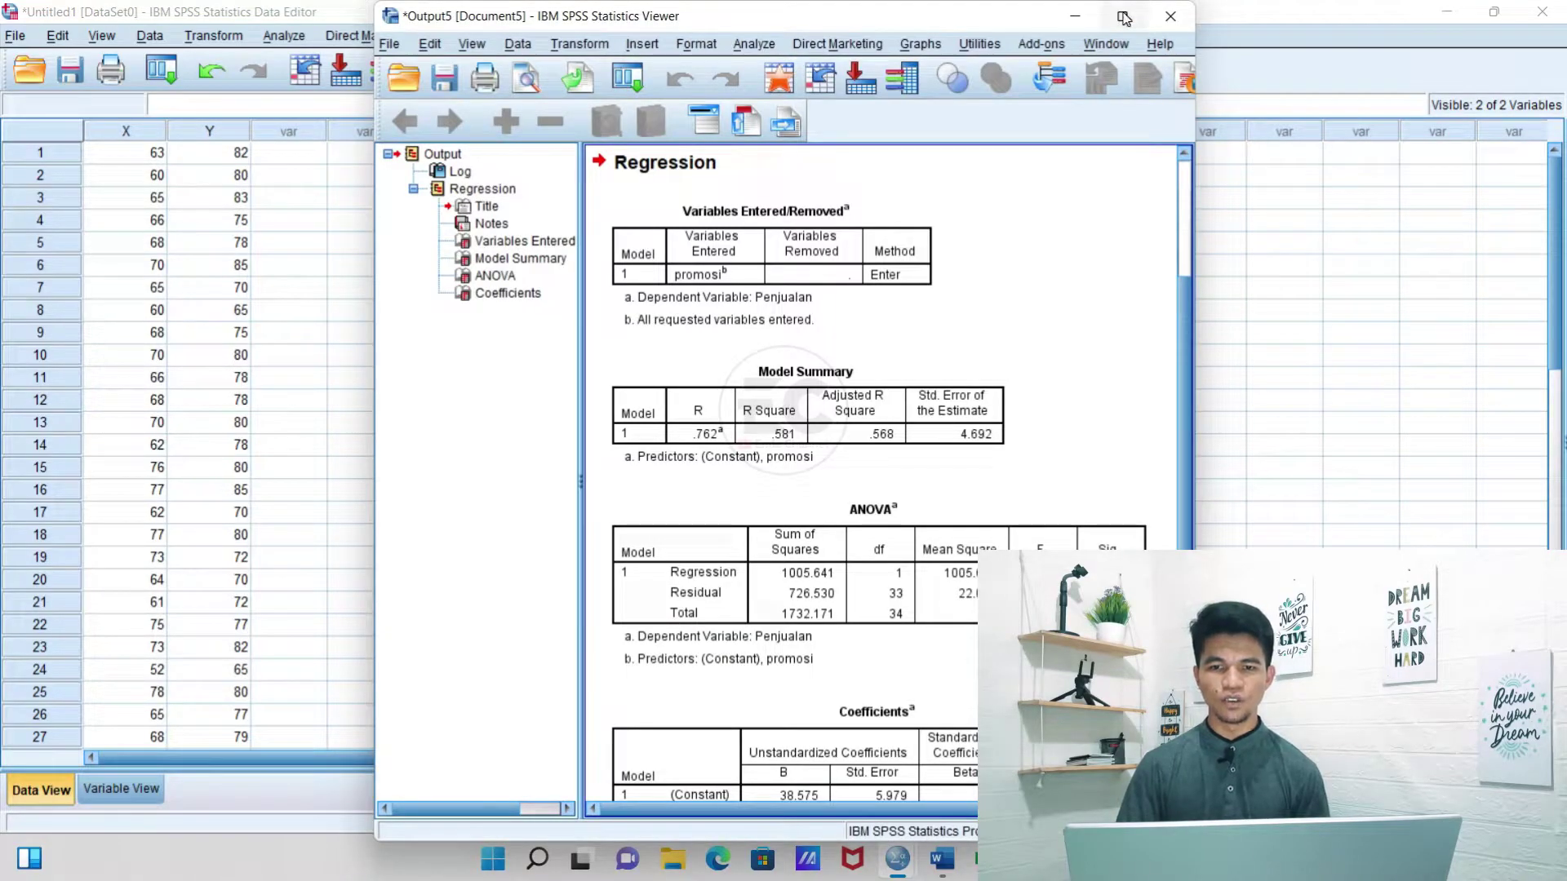
- Maximize the regression output, shrink its outline area and examine the Variables Entered/Removed, Model Summary, ANOVA and Coefficients tables
left_click(1124, 18)
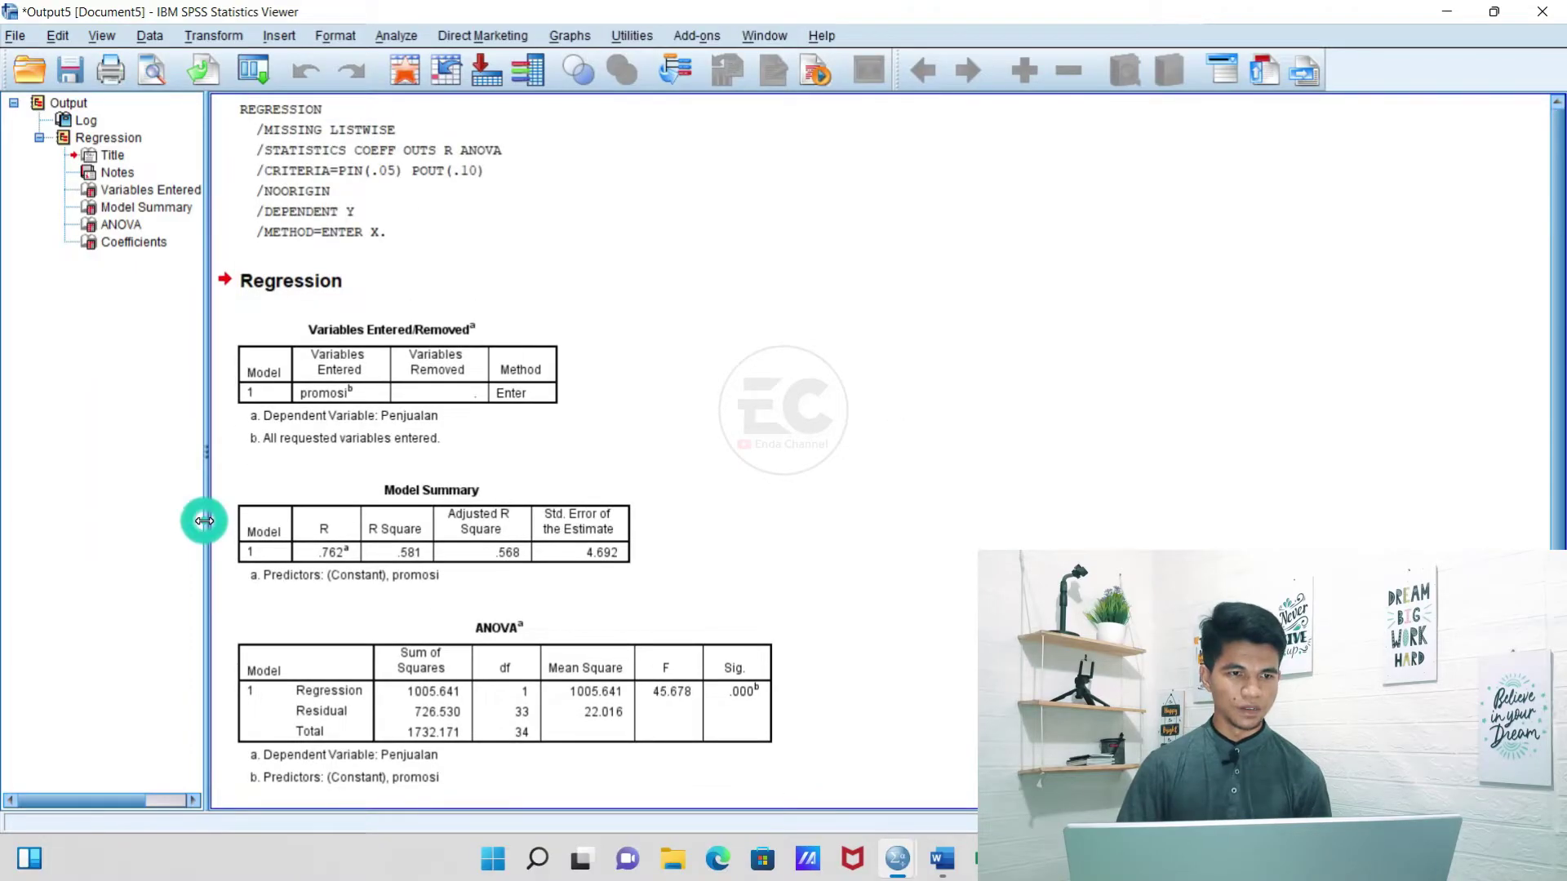
left_click_drag(204, 521, 28, 521)
scroll(622, 415, "down", 3)
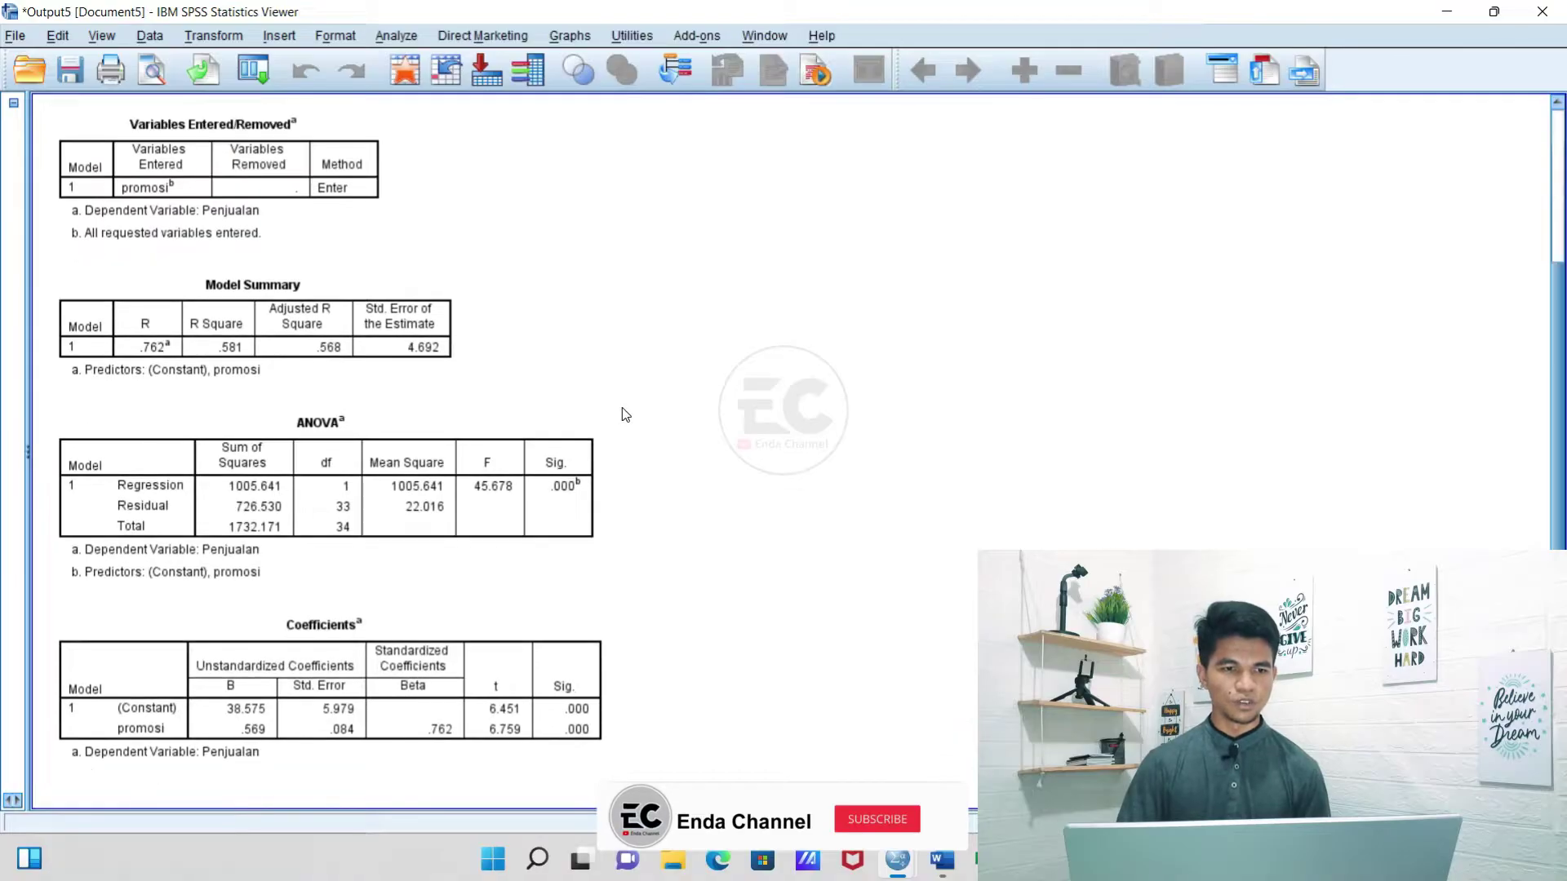
scroll(622, 412, "up", 4)
scroll(620, 413, "down", 2)
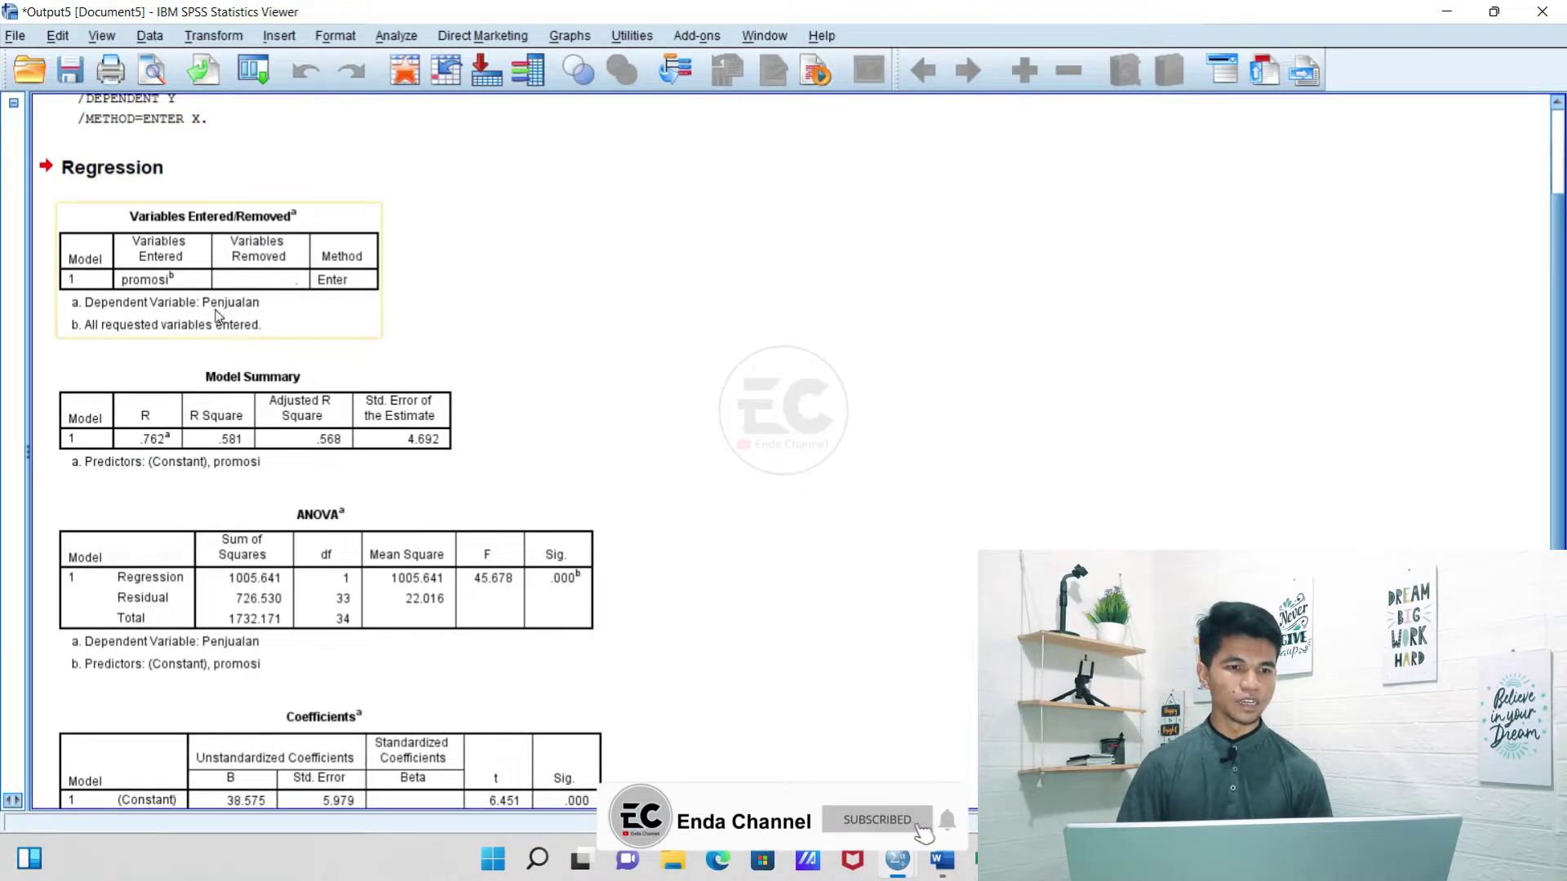
left_click(269, 251)
left_click(291, 404)
left_click(387, 539)
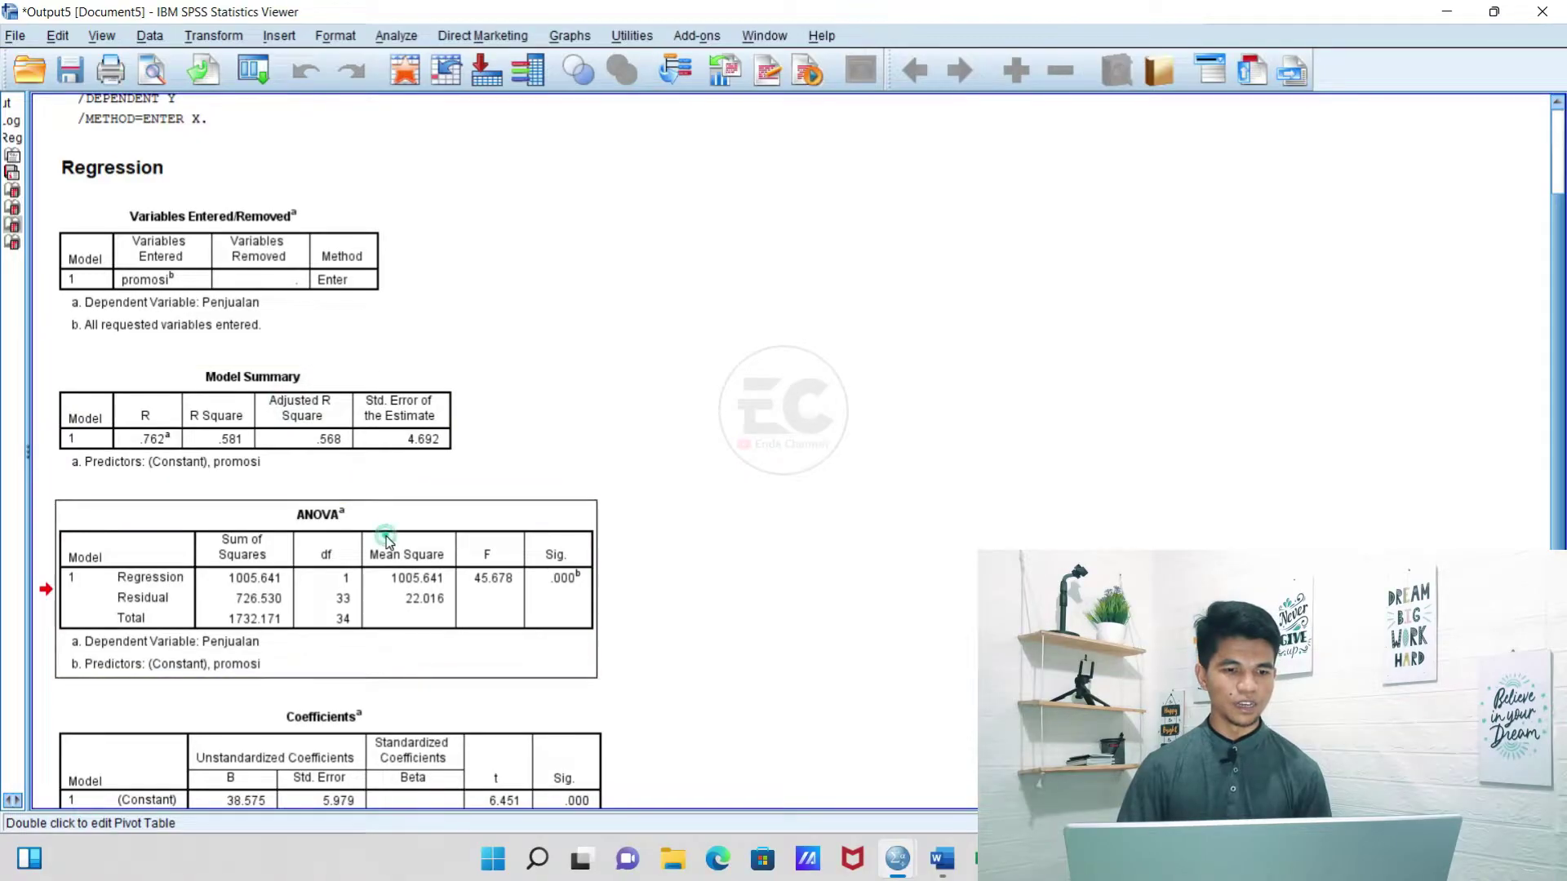
key("Down")
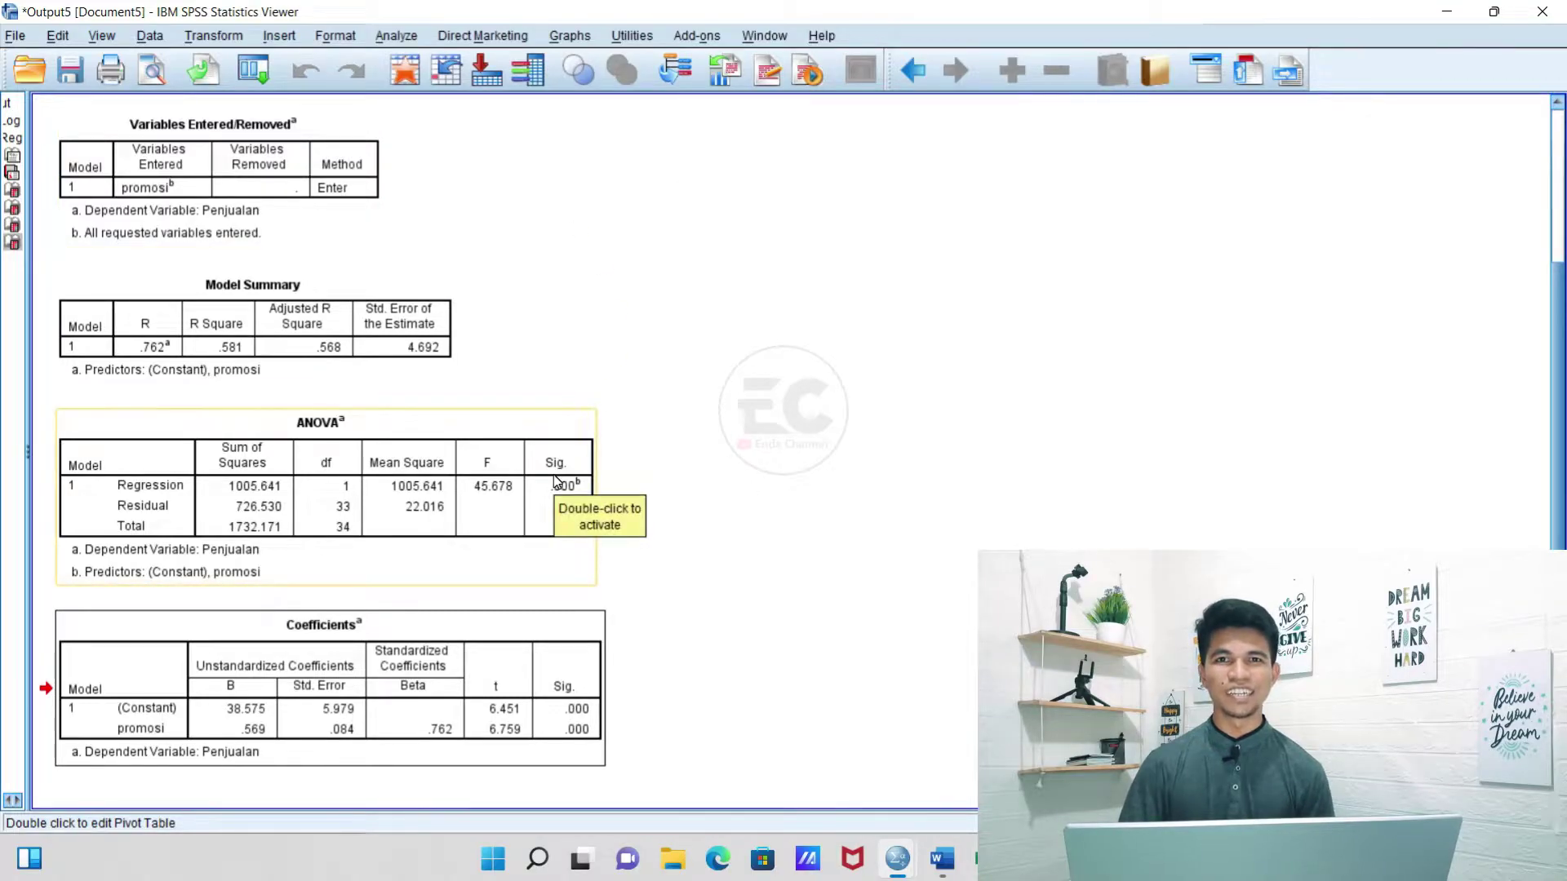
- Restore the output window's size and compare the Word document's Model Persamaan Regresi section with the Coefficients table in the SPSS output
left_click(1495, 11)
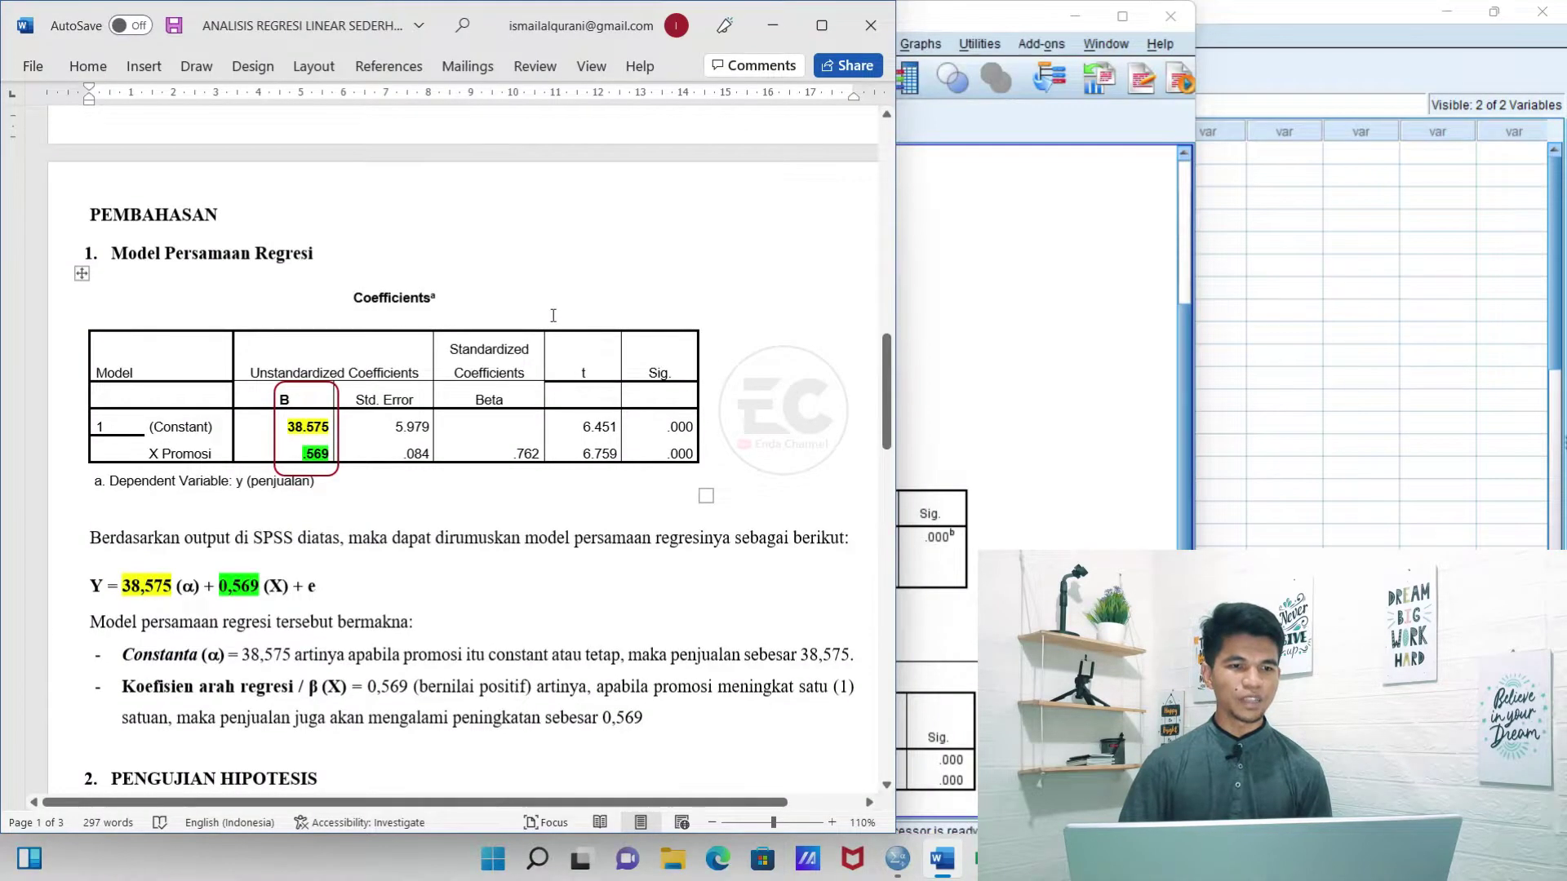
scroll(553, 315, "down", 1)
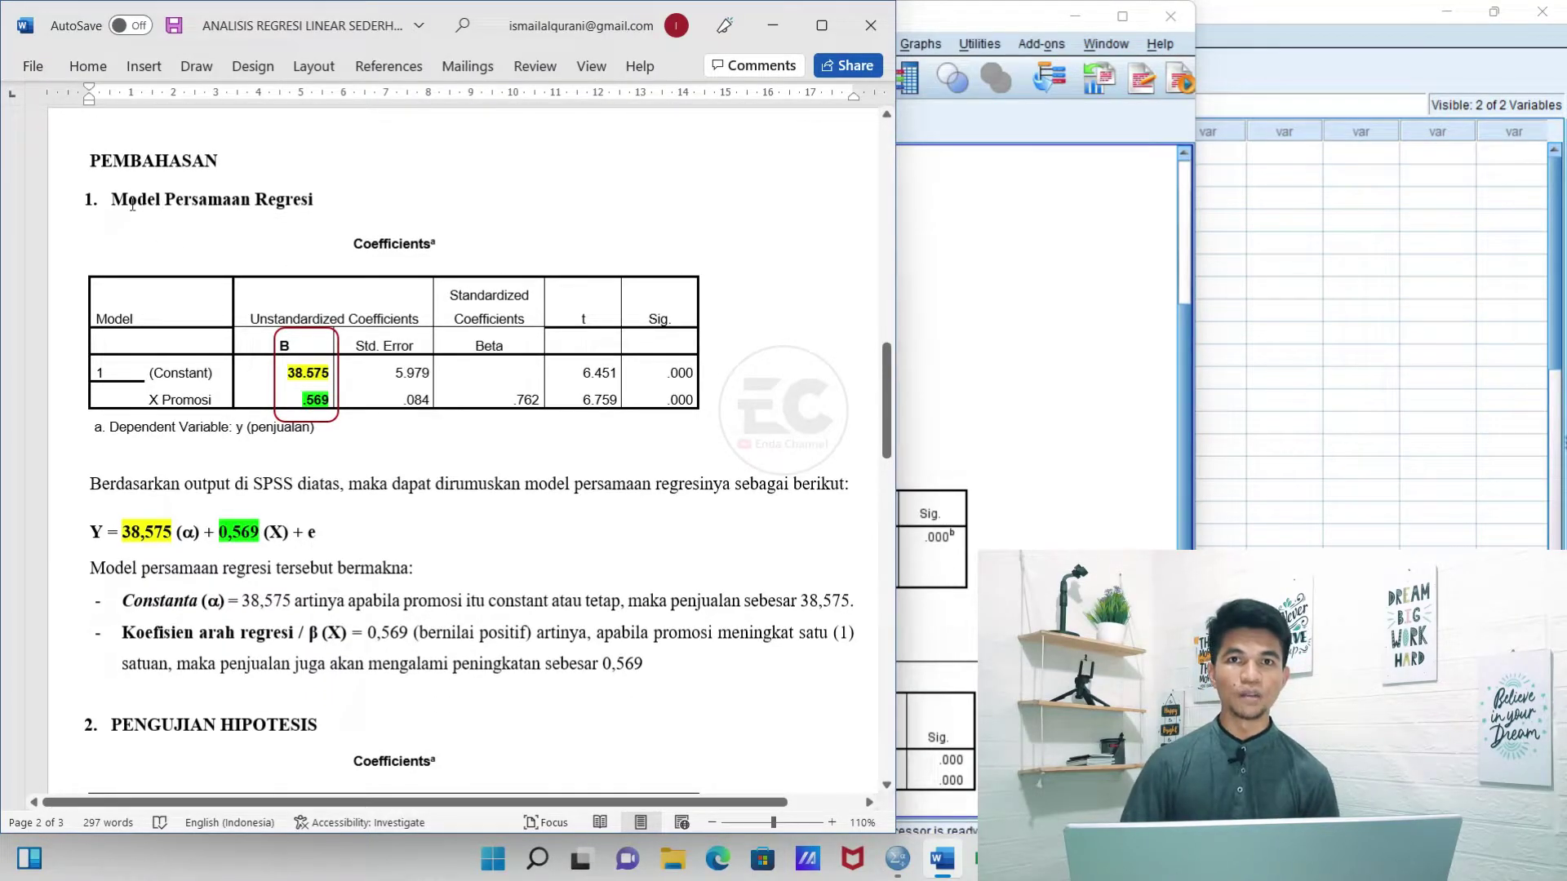
left_click(933, 361)
scroll(681, 642, "down", 1)
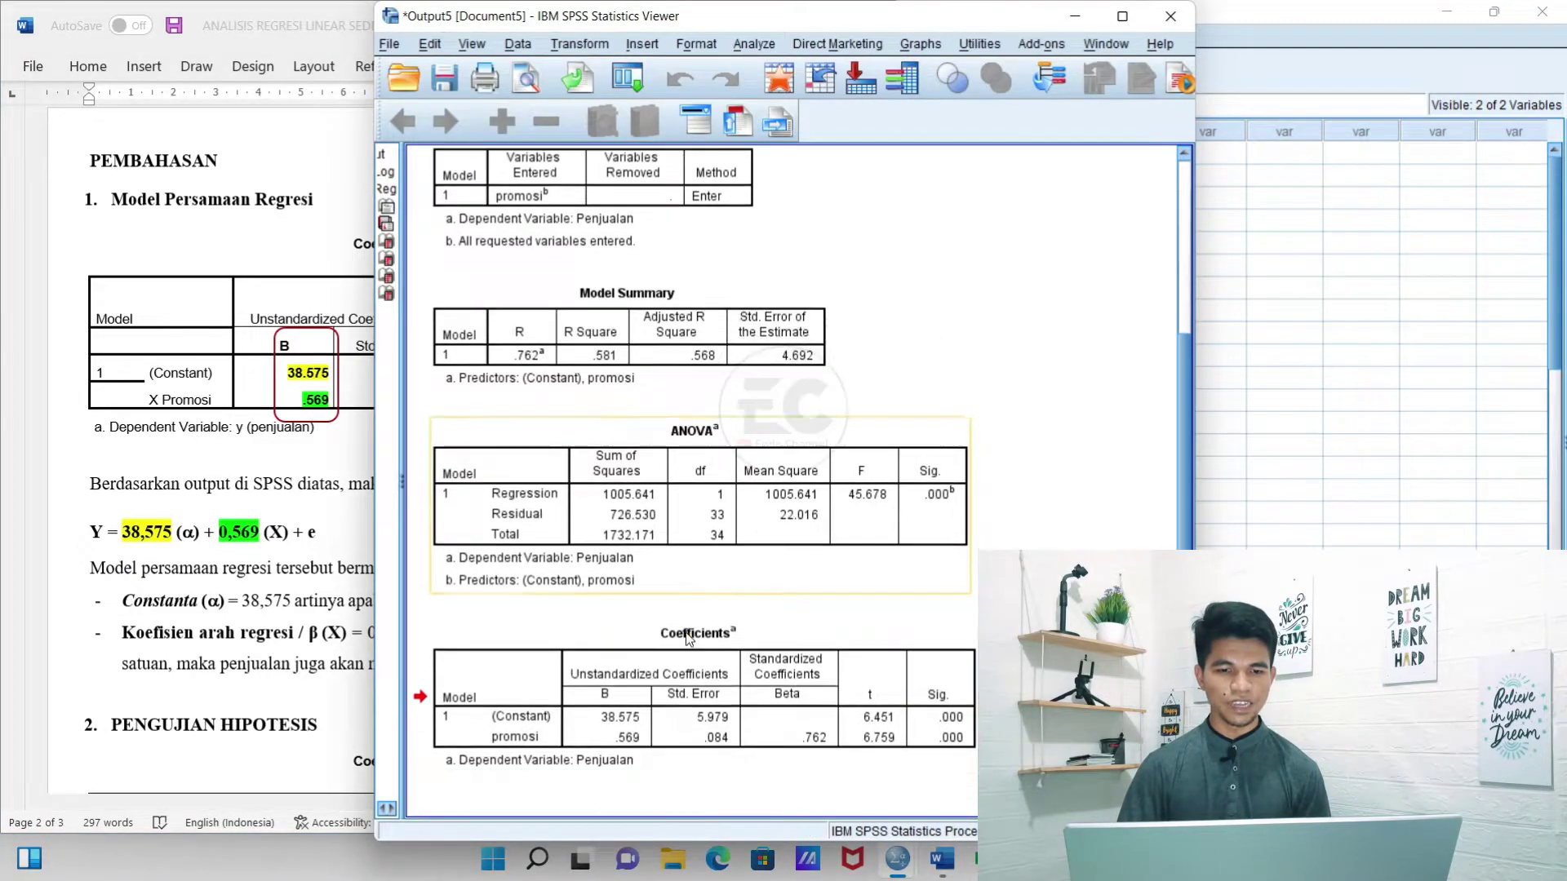
- Select the Coefficients table in the SPSS output and match its B values with the regression equation in the Word document
left_click(693, 633)
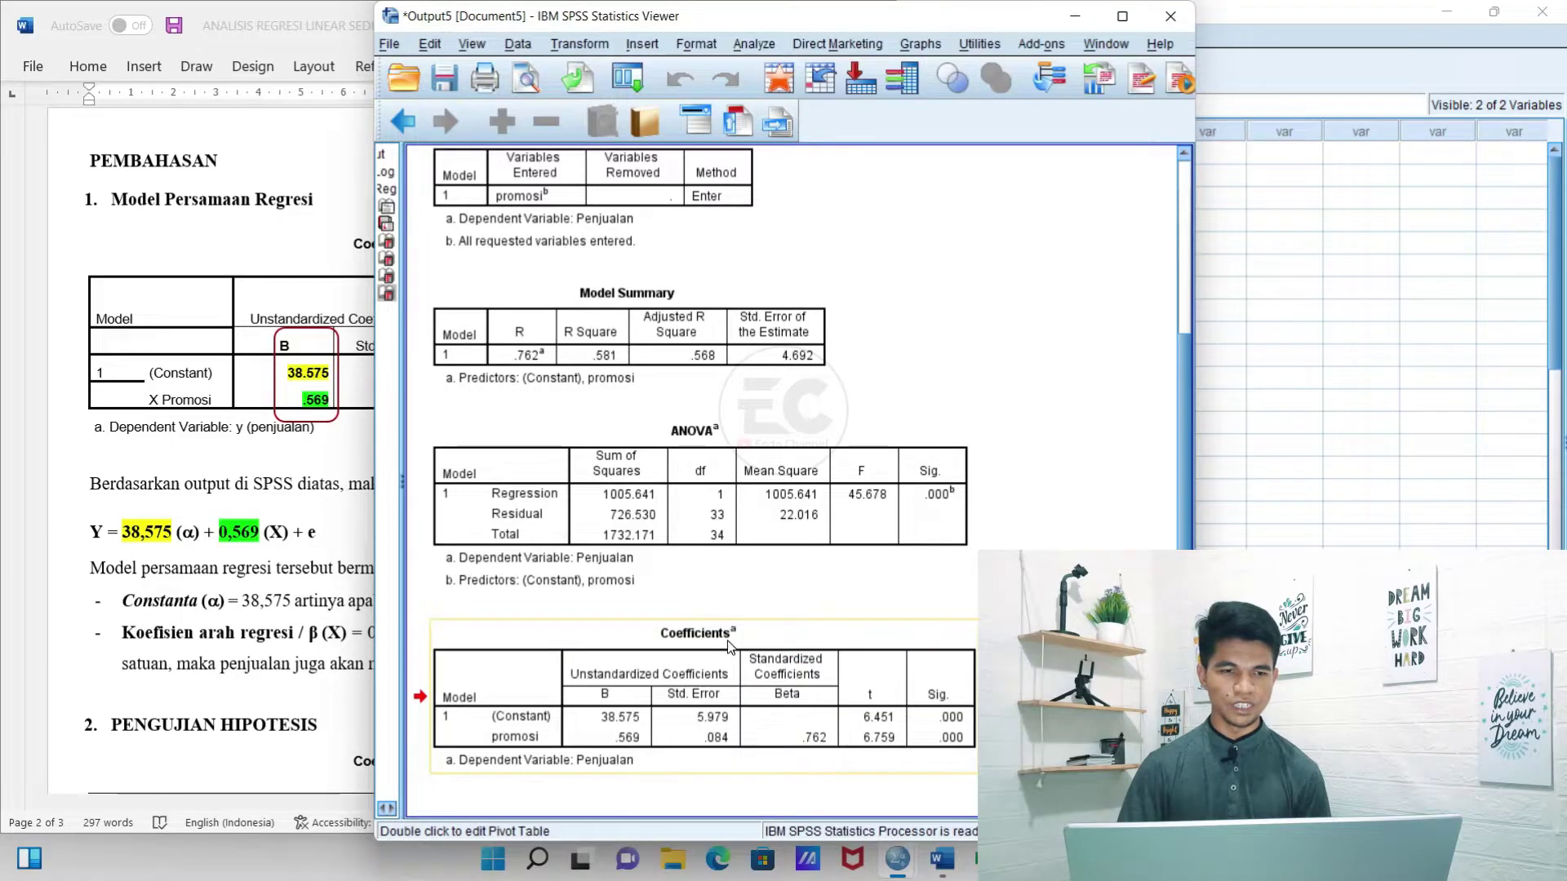
left_click(282, 351)
scroll(477, 477, "down", 1)
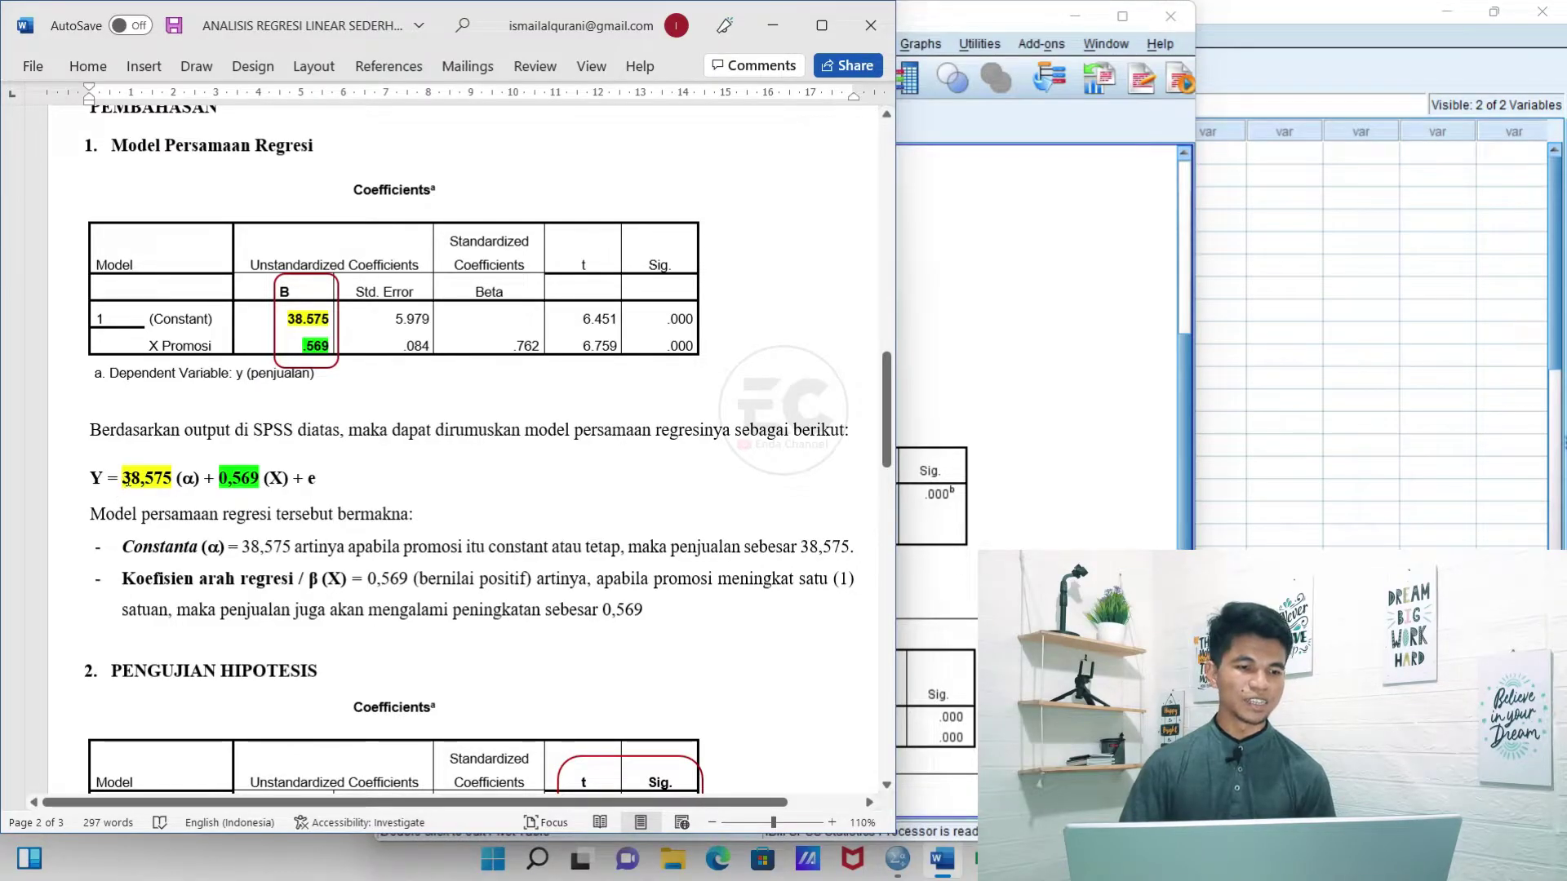
left_click_drag(123, 481, 177, 476)
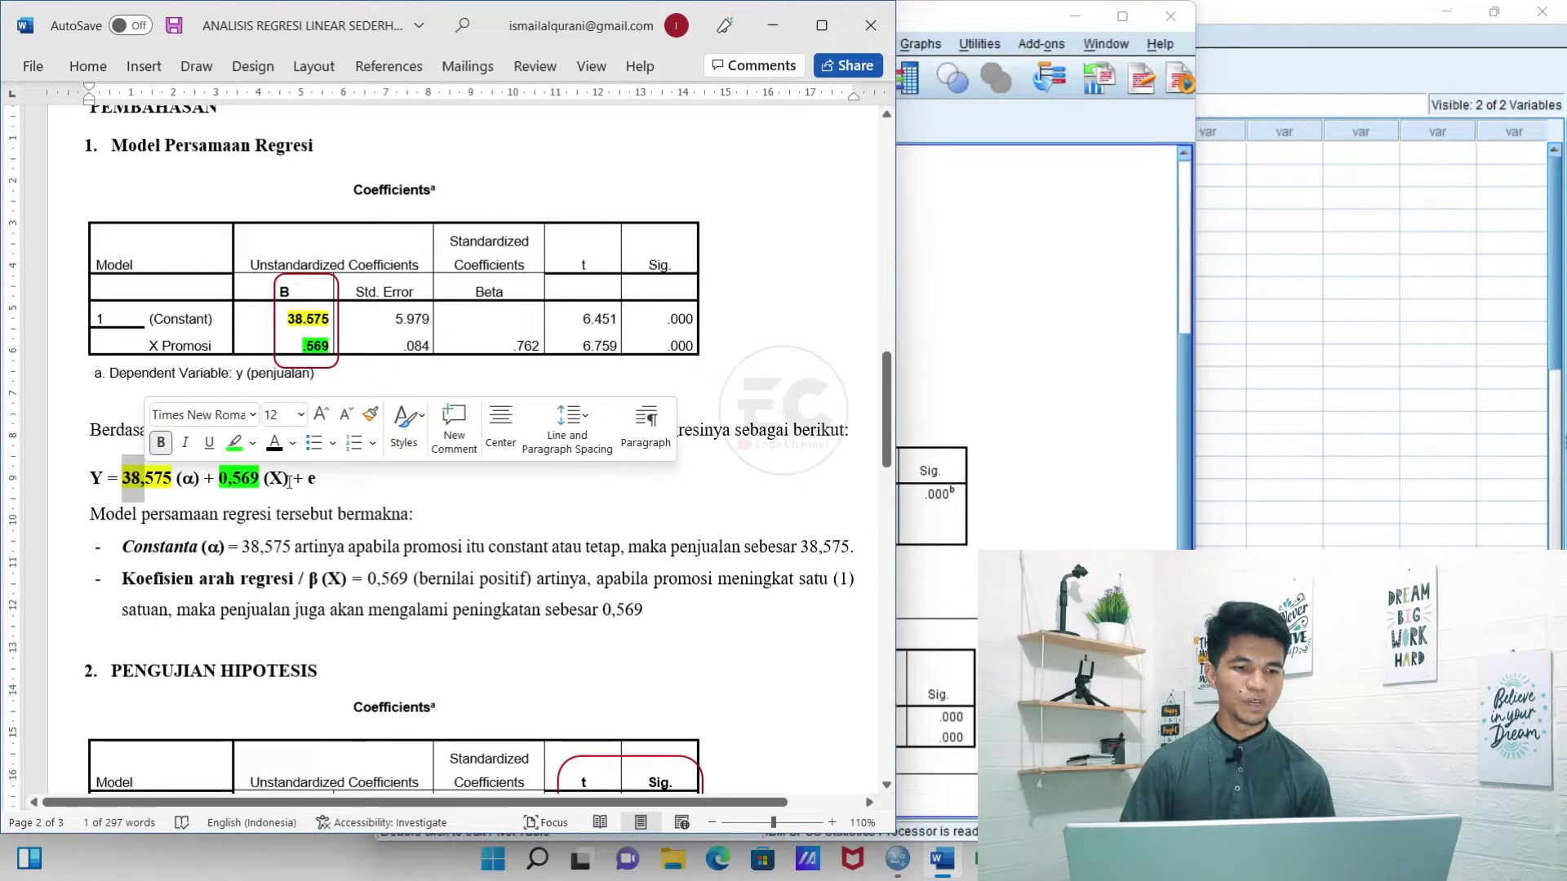
key("End")
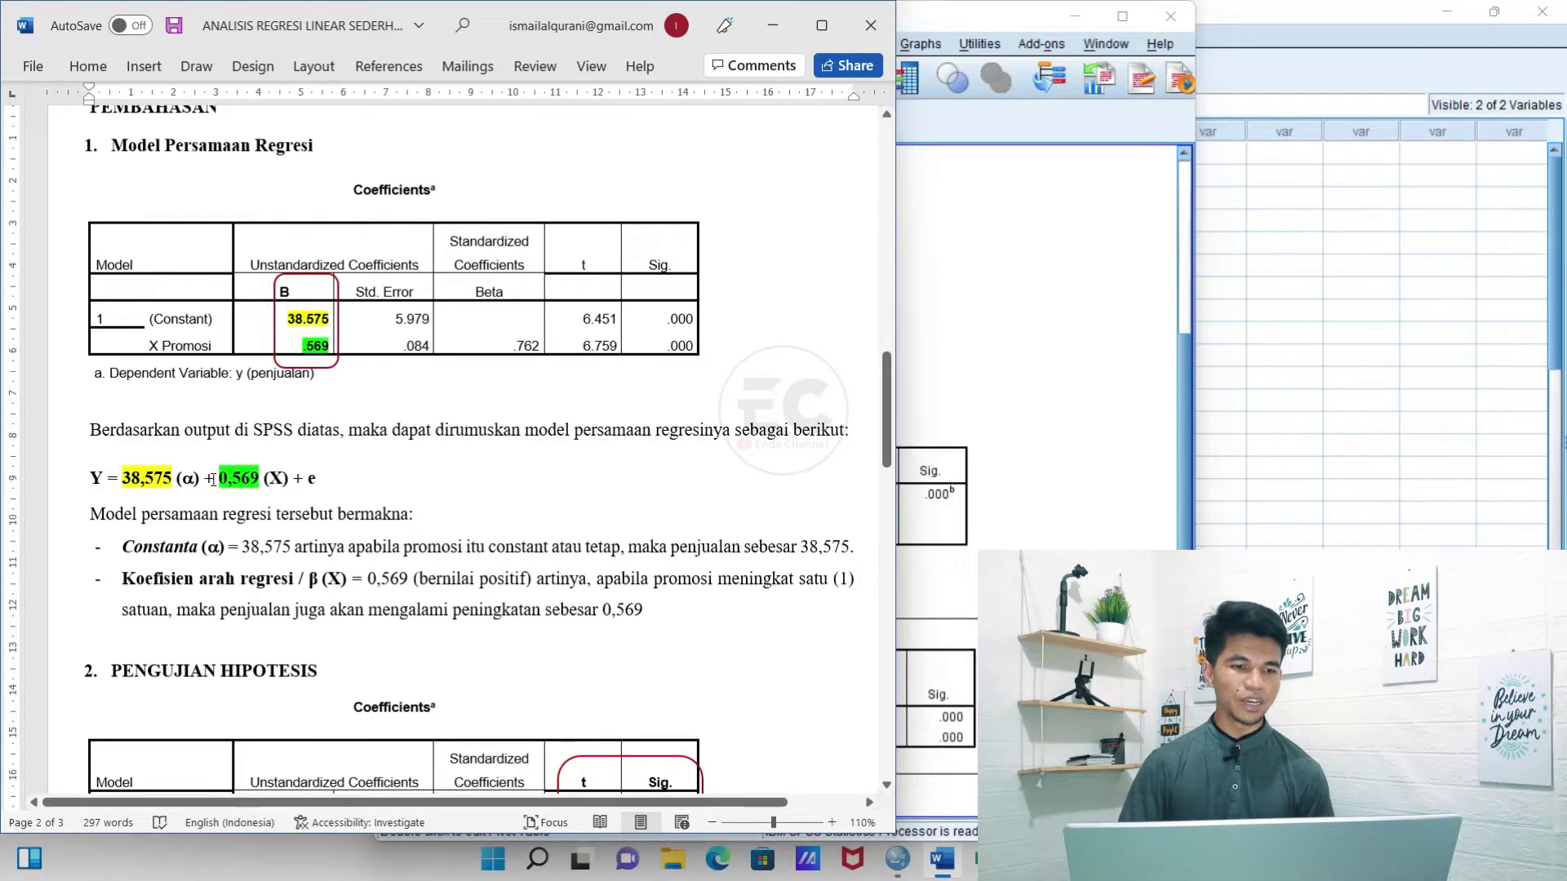
double_click(315, 345)
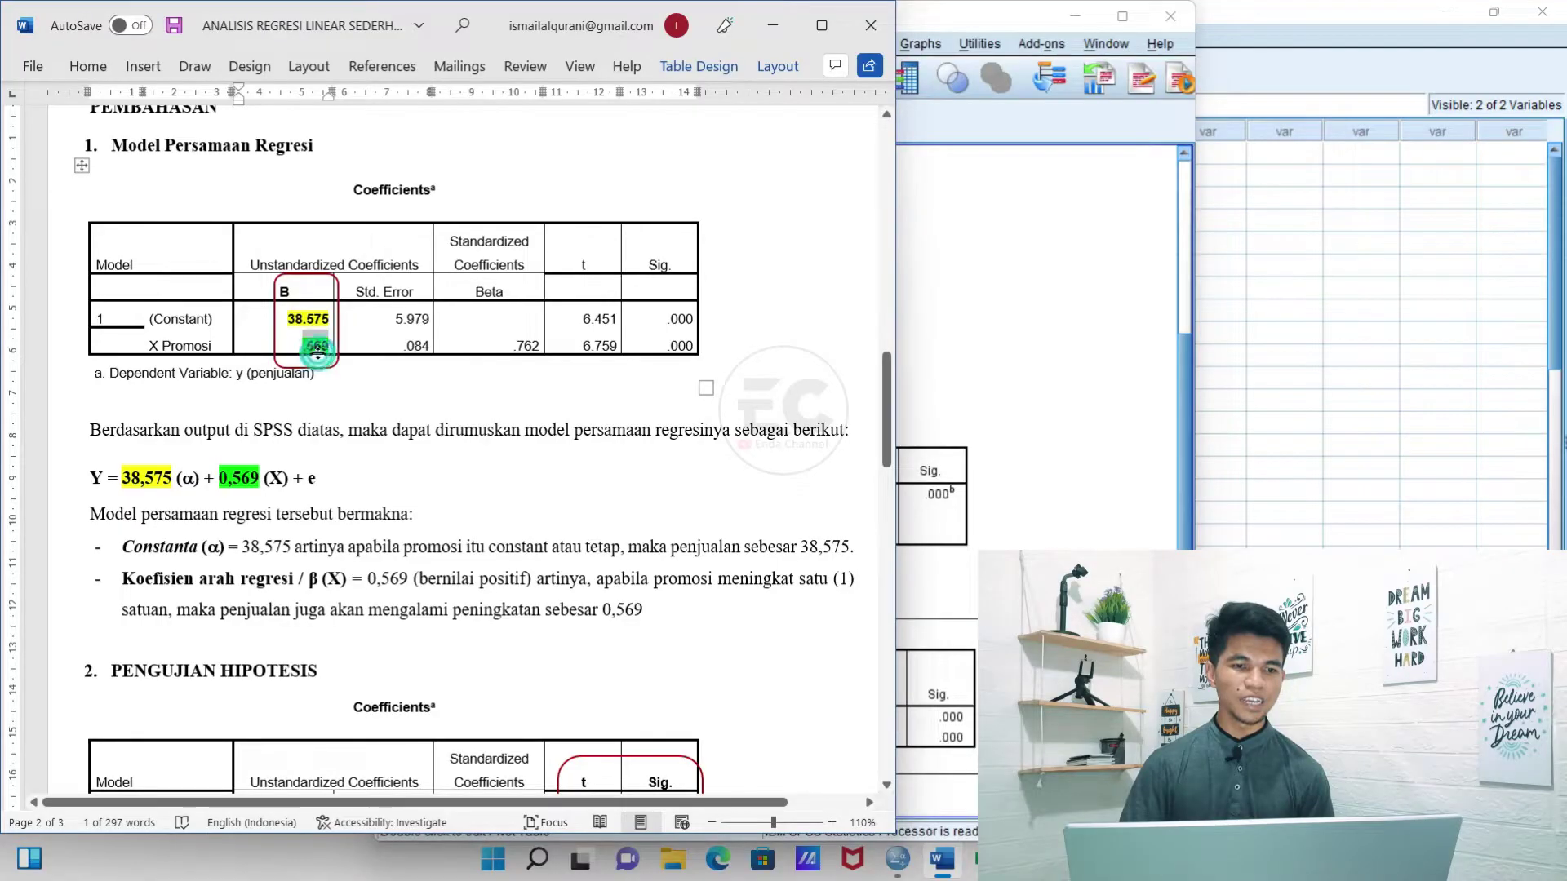
left_click(342, 351)
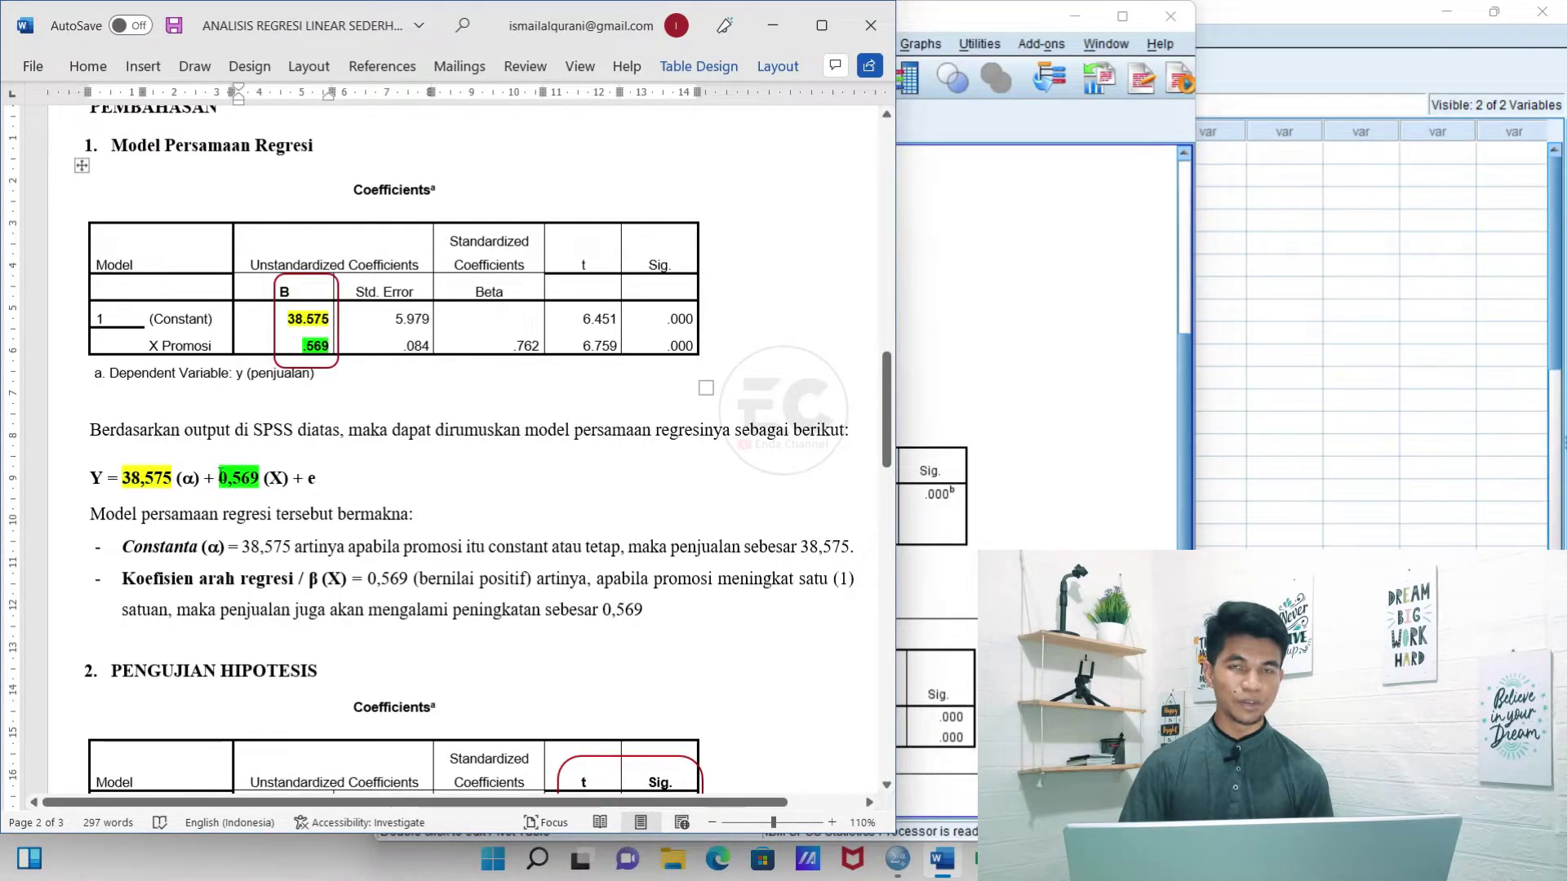
double_click(208, 478)
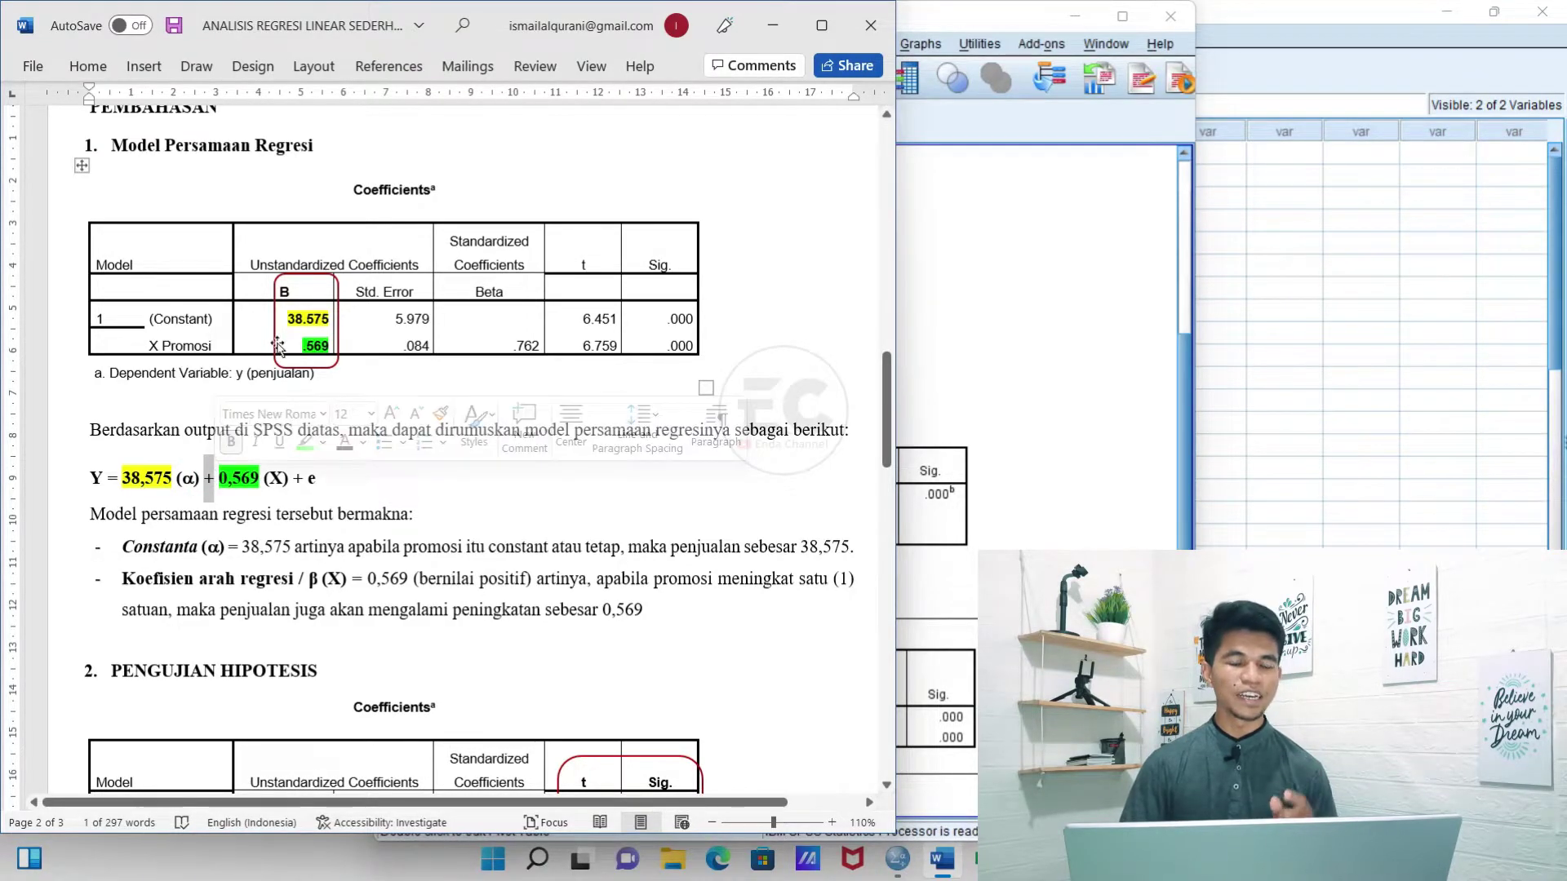
left_click(211, 482)
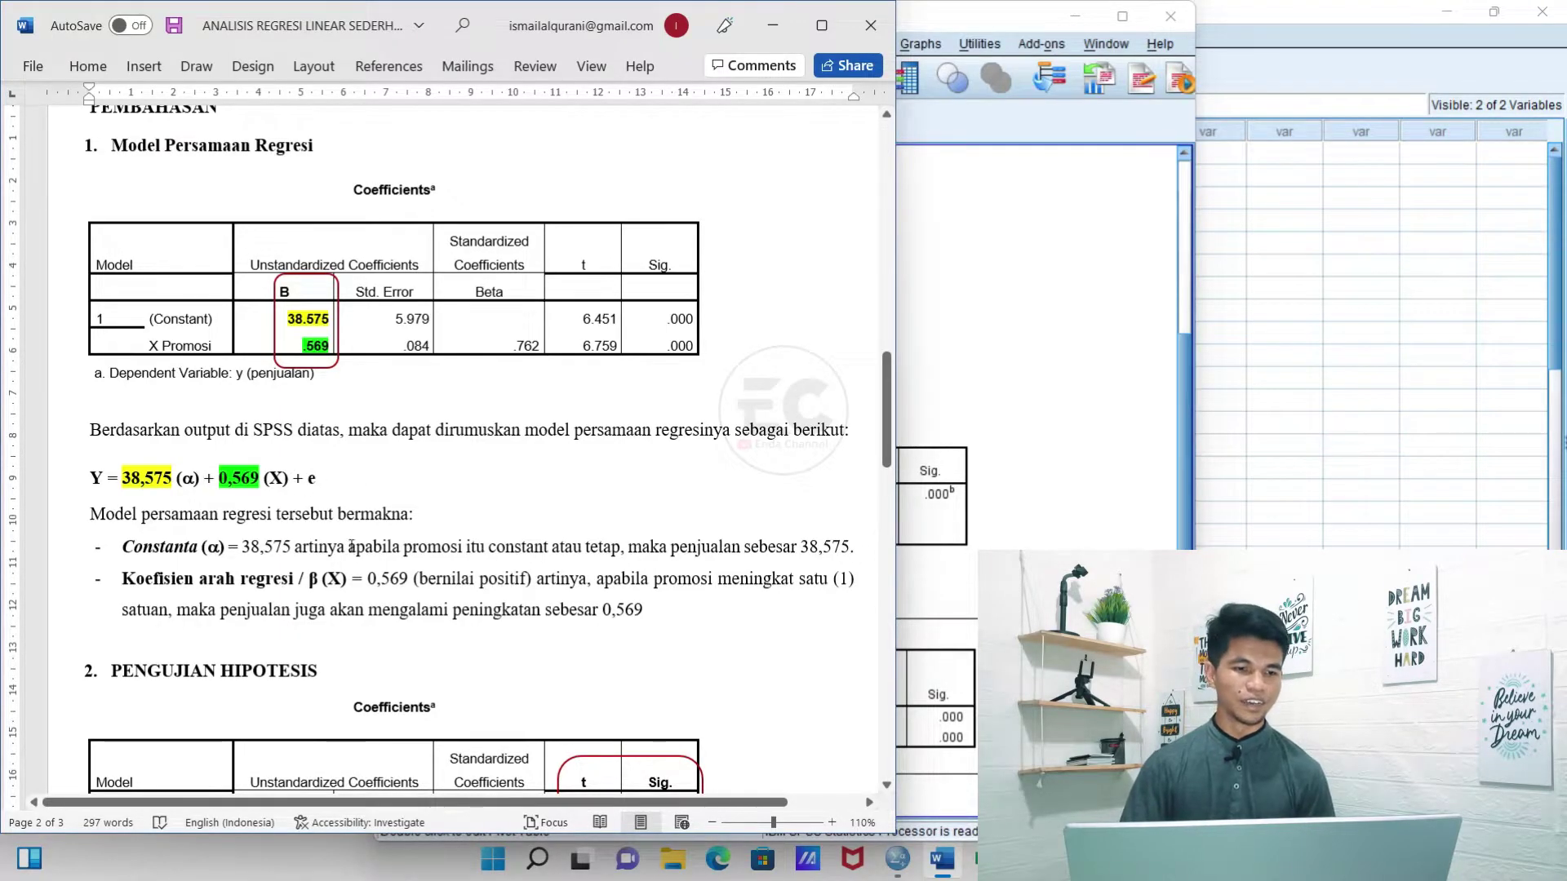
- Read the interpretation of the constant (α) and the regression coefficient β (X) below the equation in the Word document
scroll(373, 536, "down", 1)
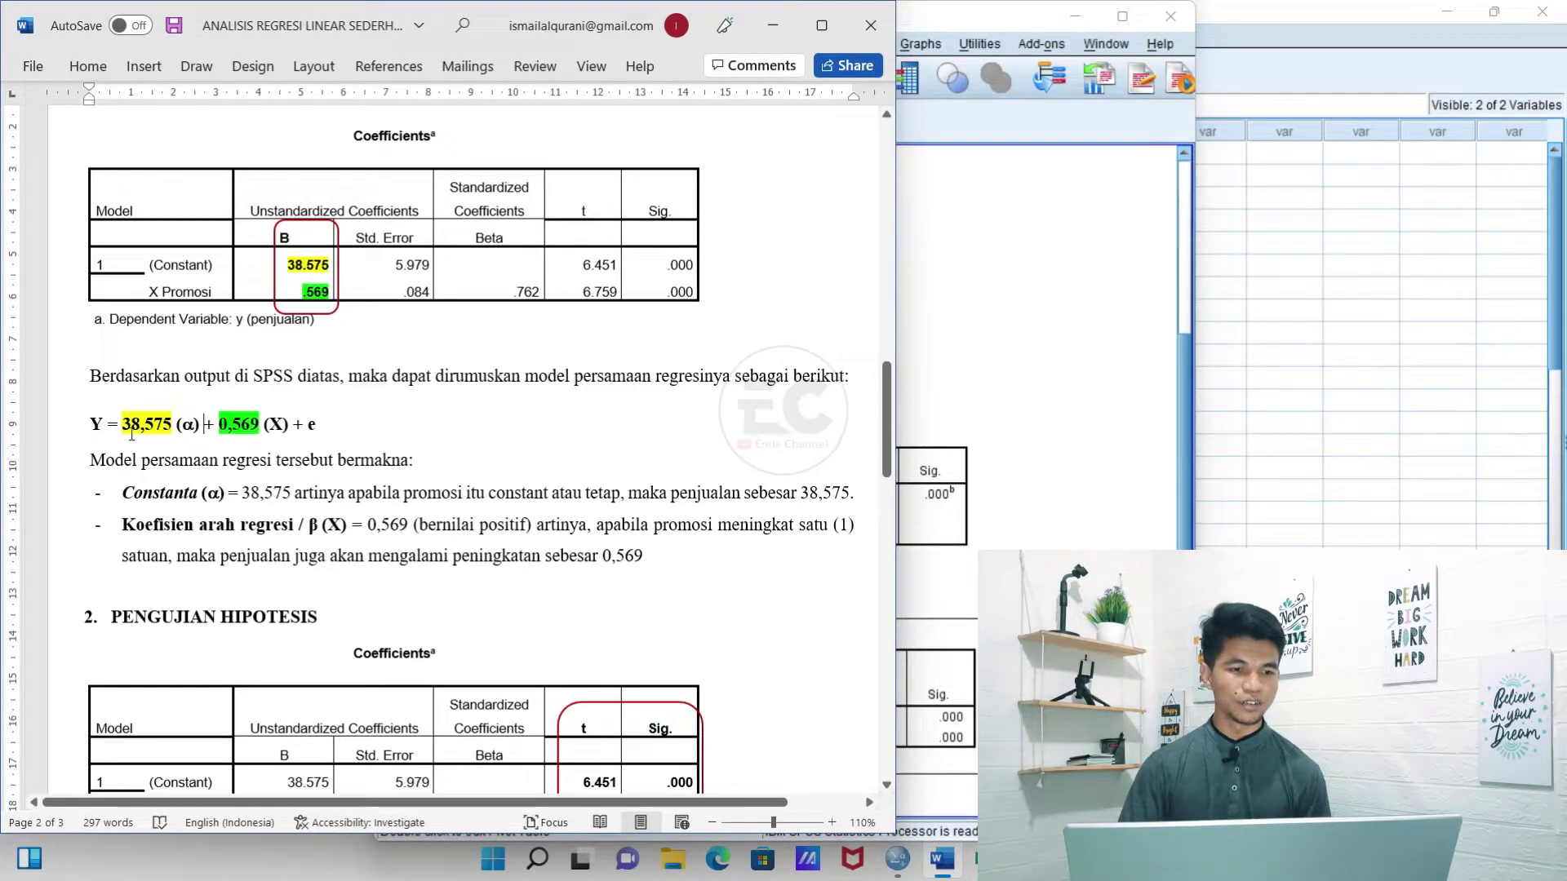
double_click(241, 494)
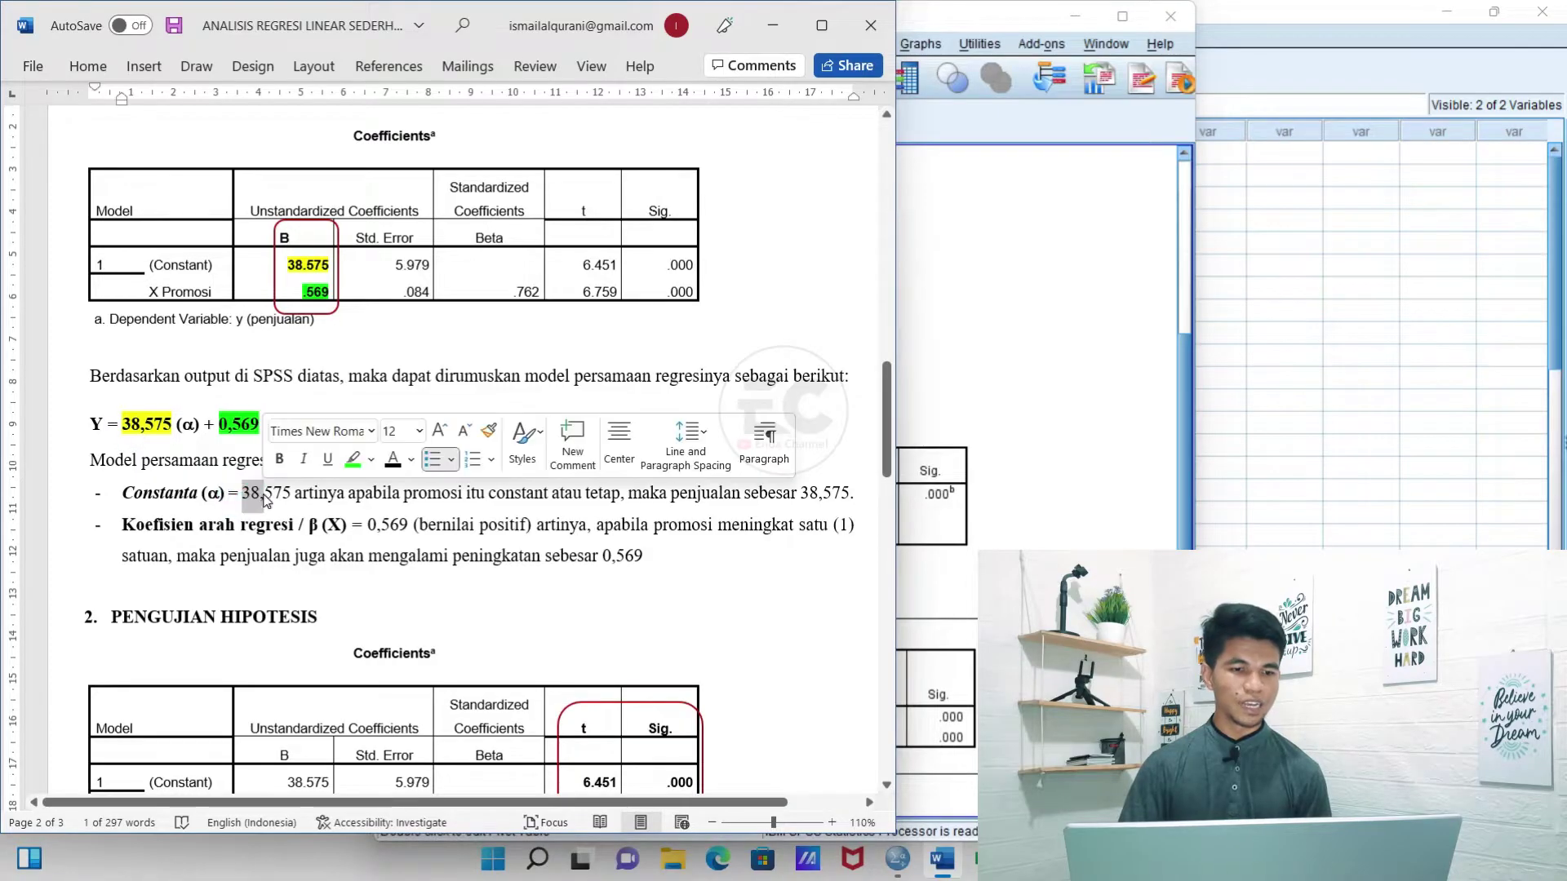
left_click(258, 493)
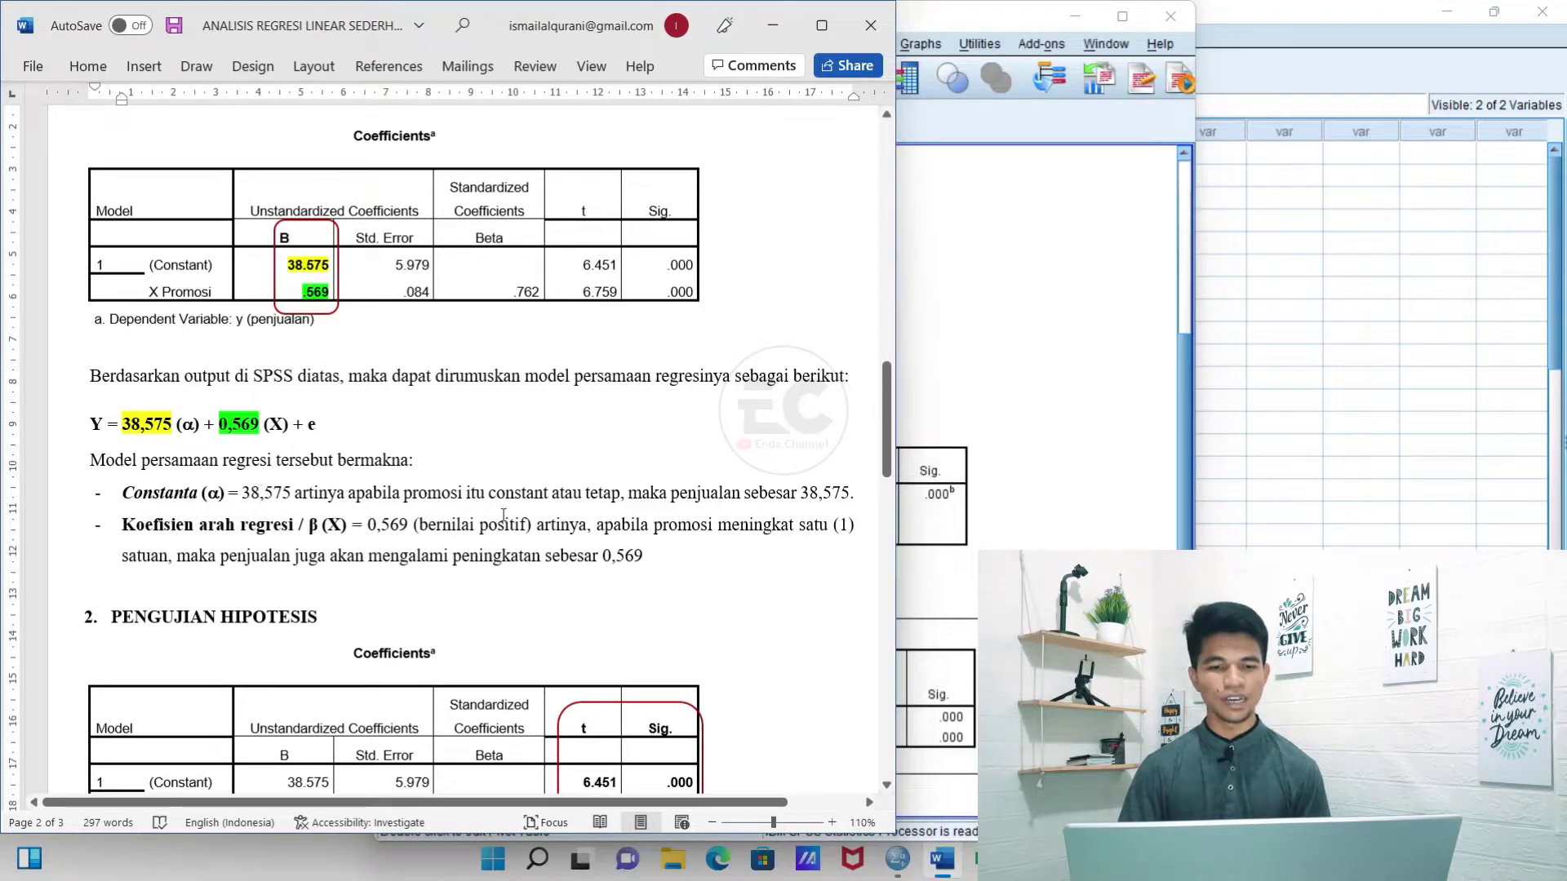
left_click(800, 493)
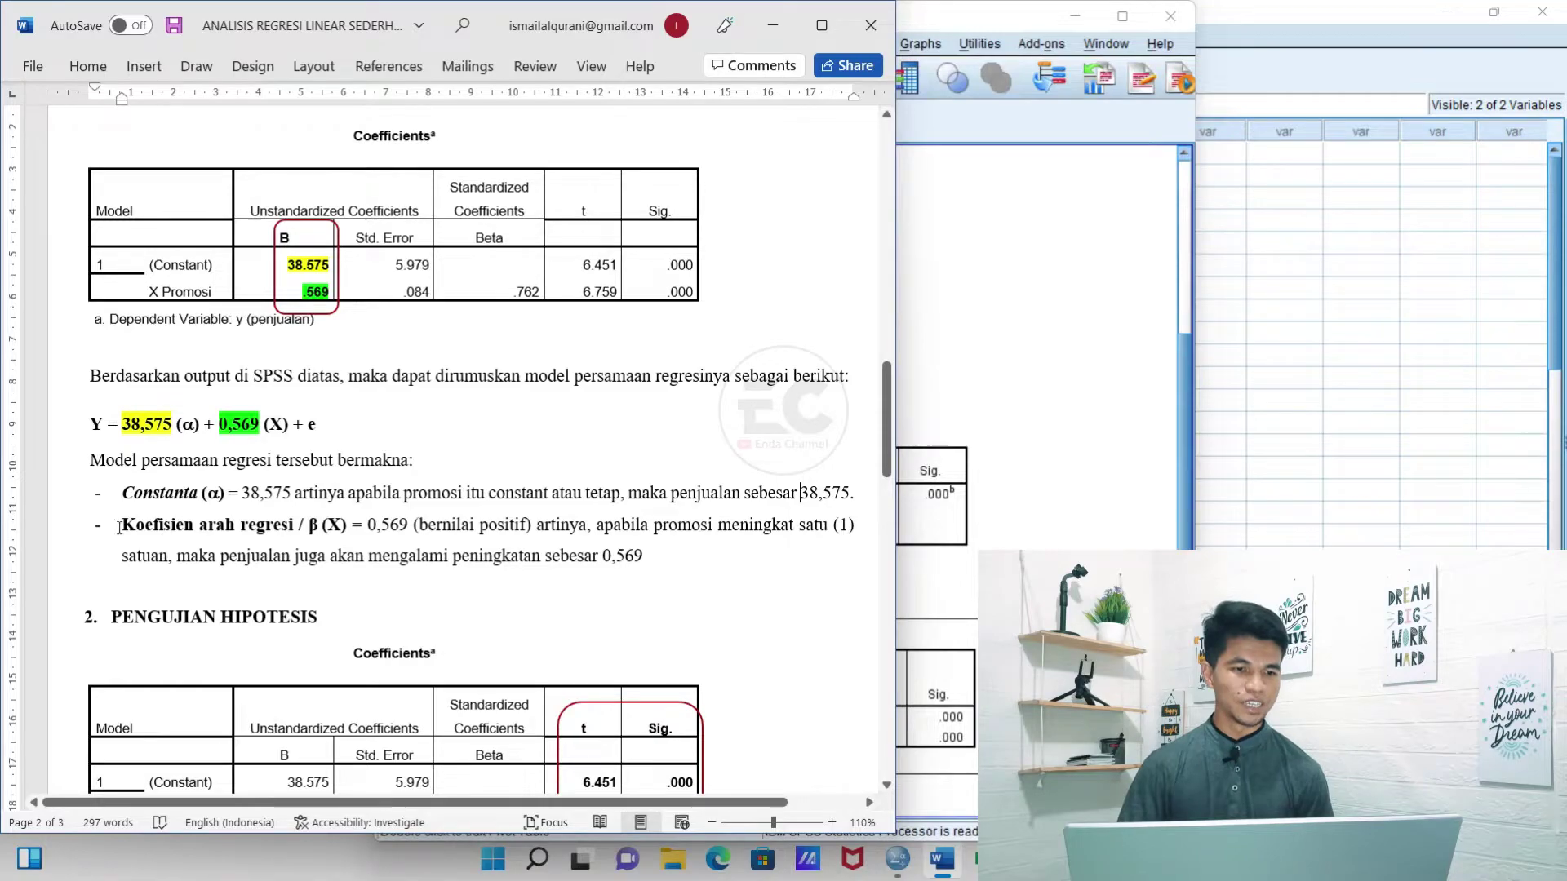
left_click_drag(219, 428, 258, 436)
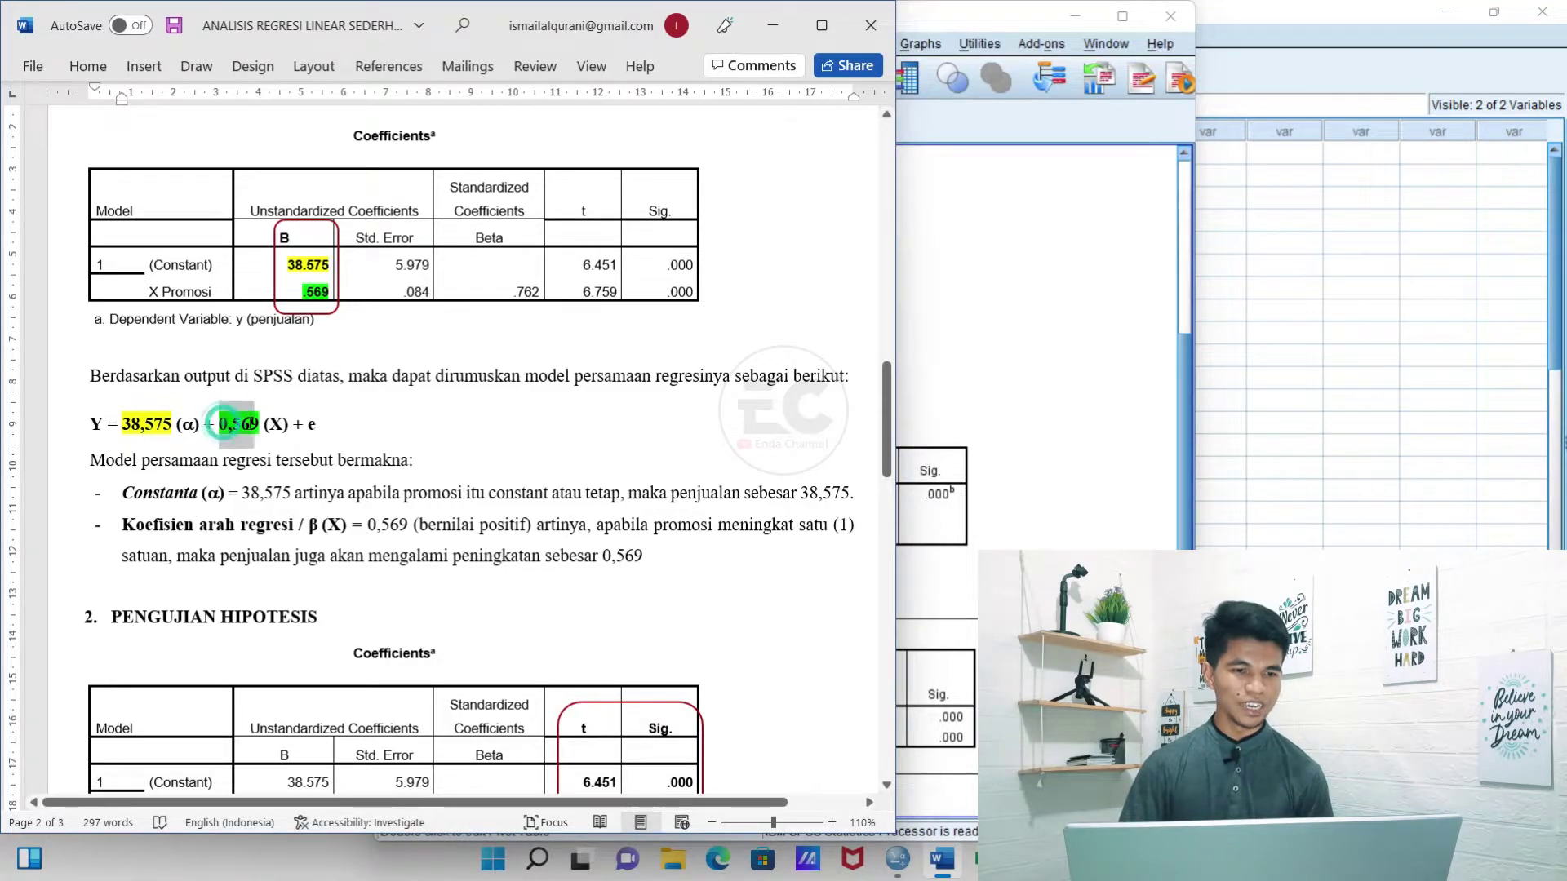
left_click(129, 537)
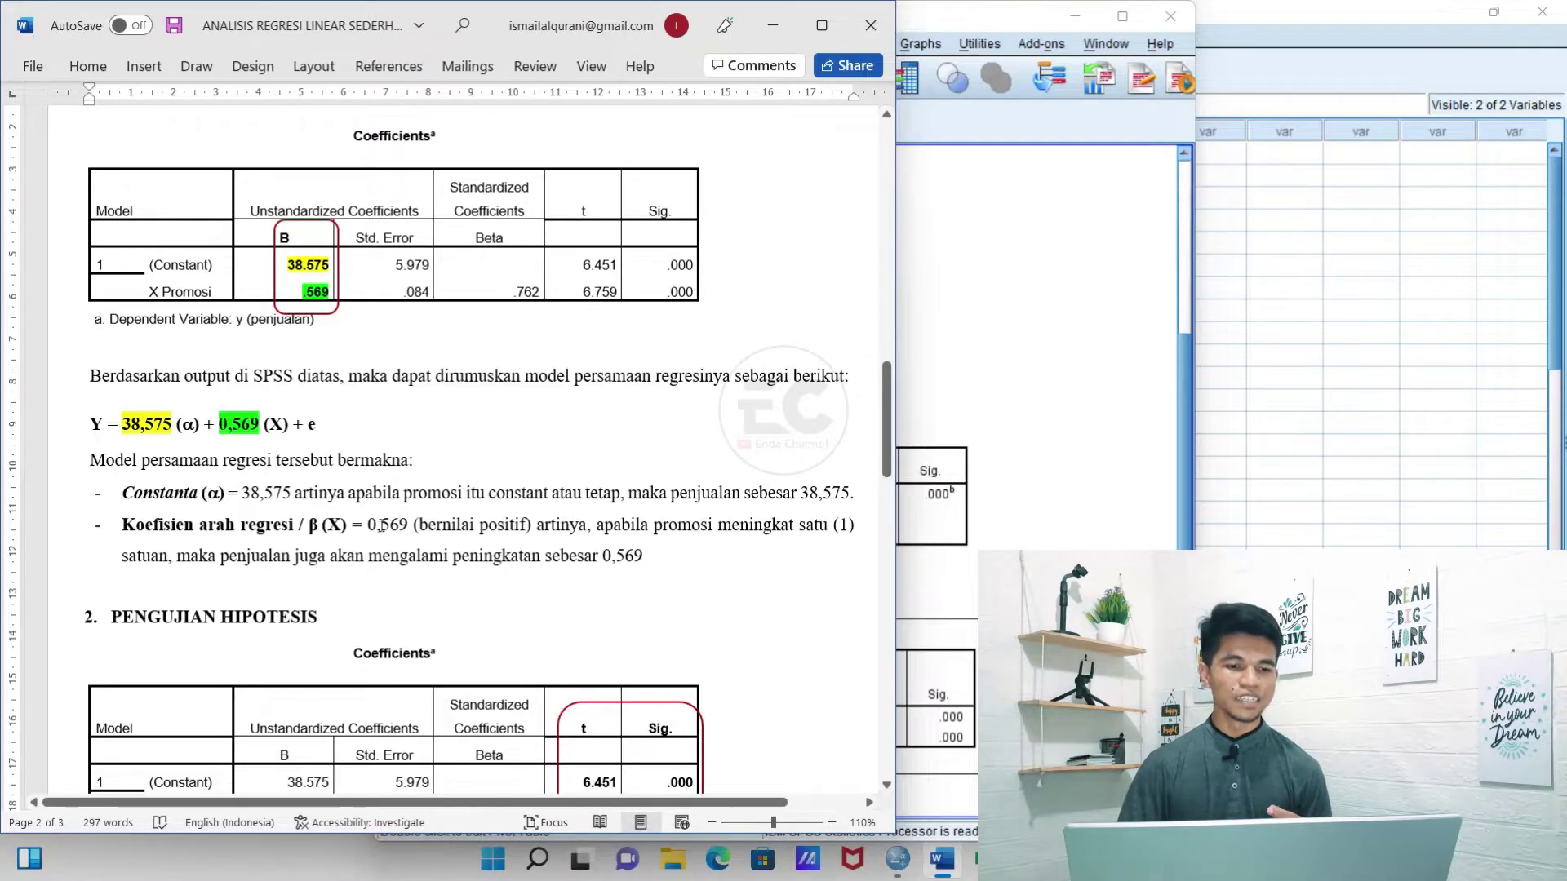
left_click_drag(369, 528, 411, 529)
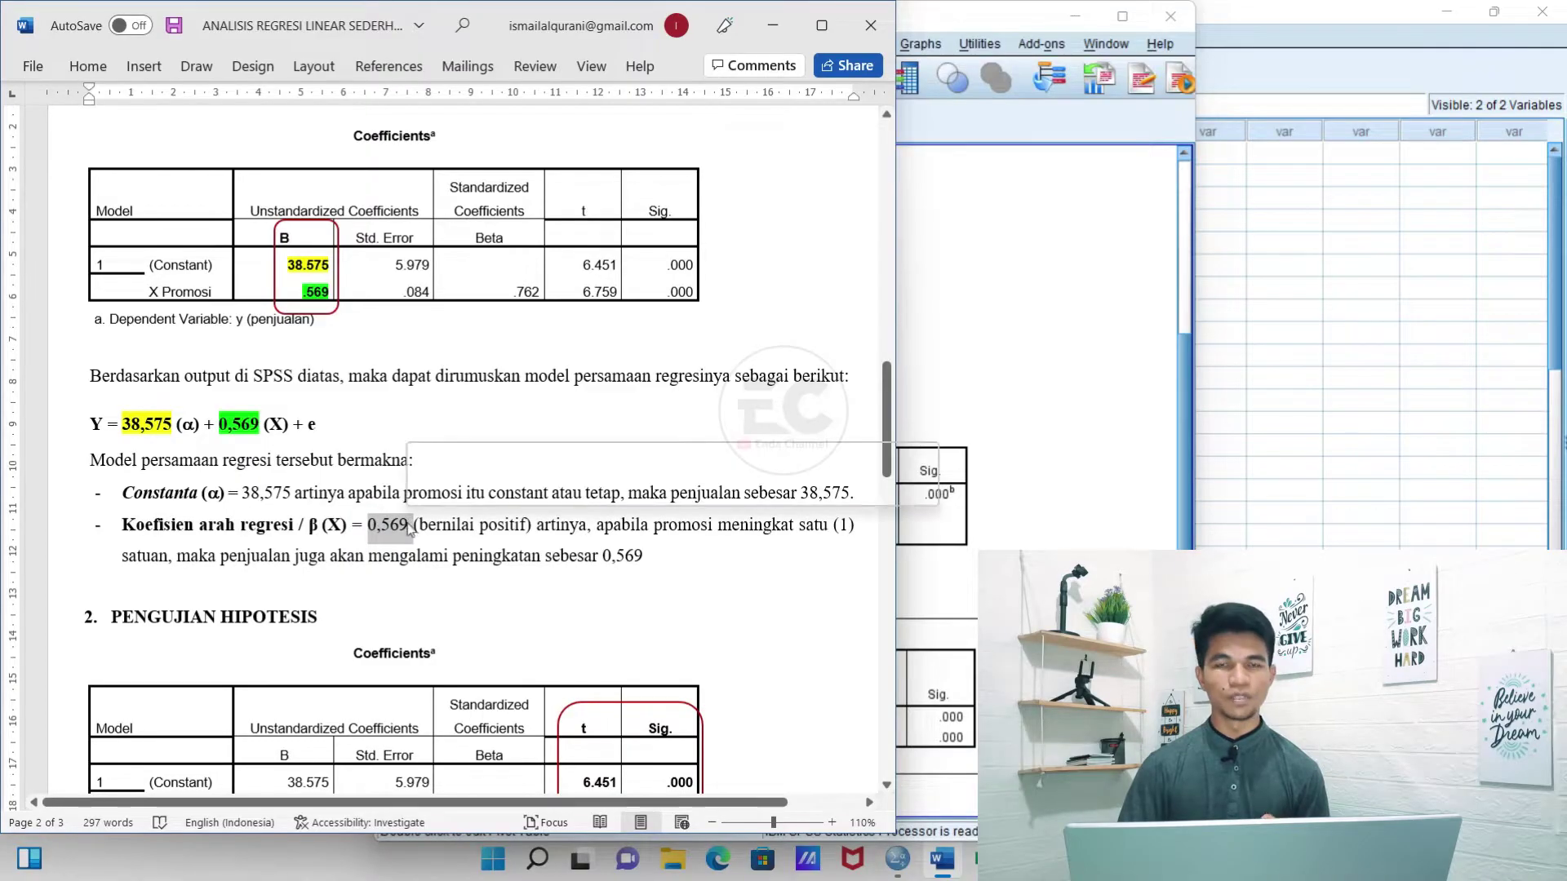
left_click(454, 526)
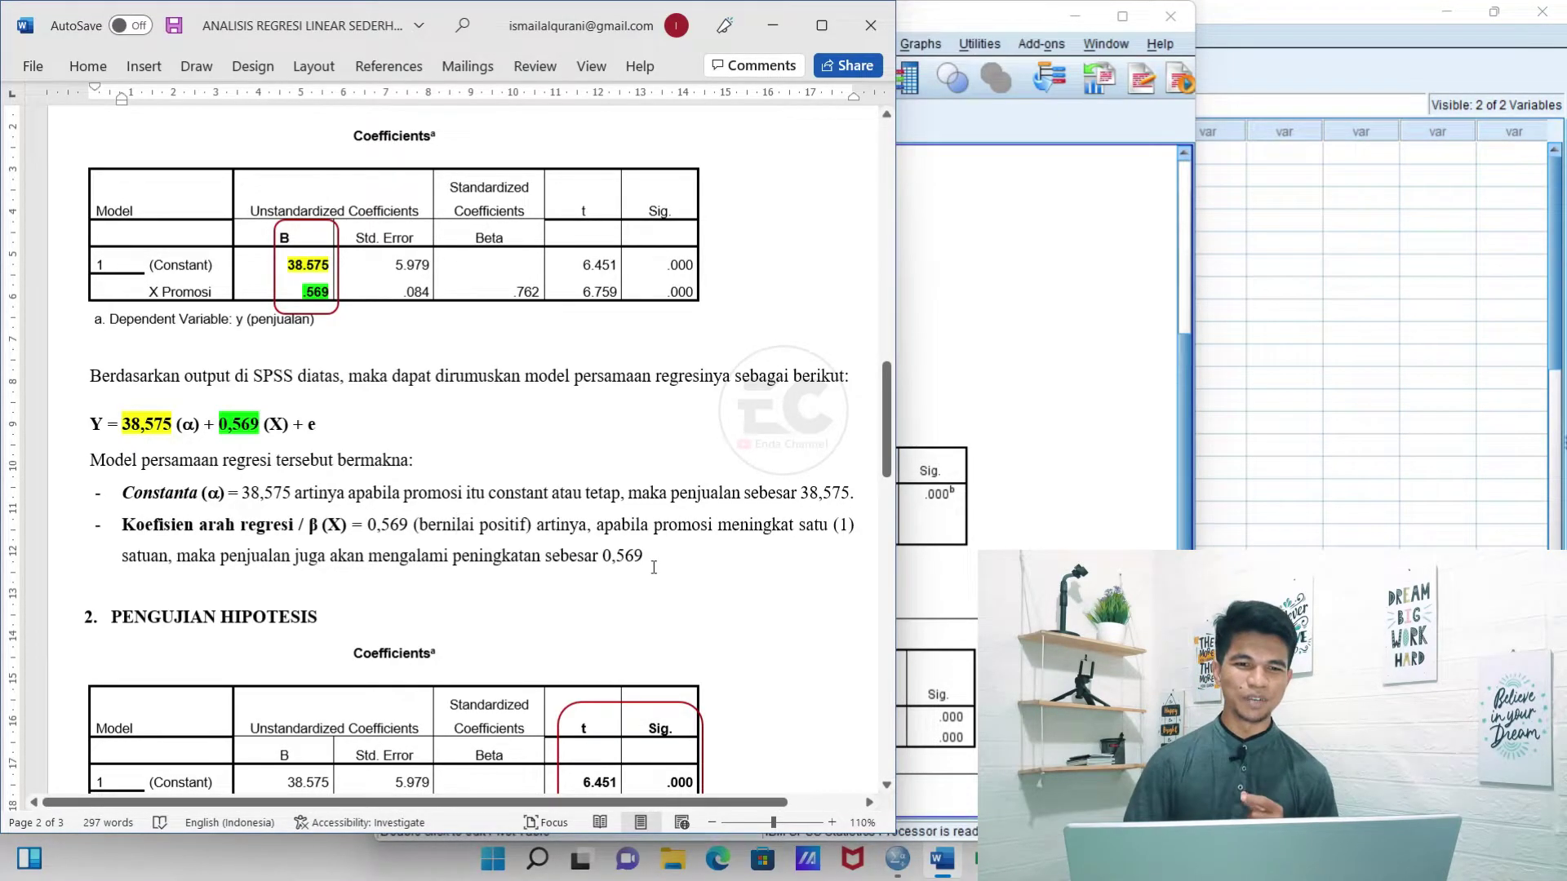
- Compare the Coefficients table in the Word document's Pengujian Hipotesis section with the one in the SPSS output, focusing on the t column
scroll(654, 568, "down", 5)
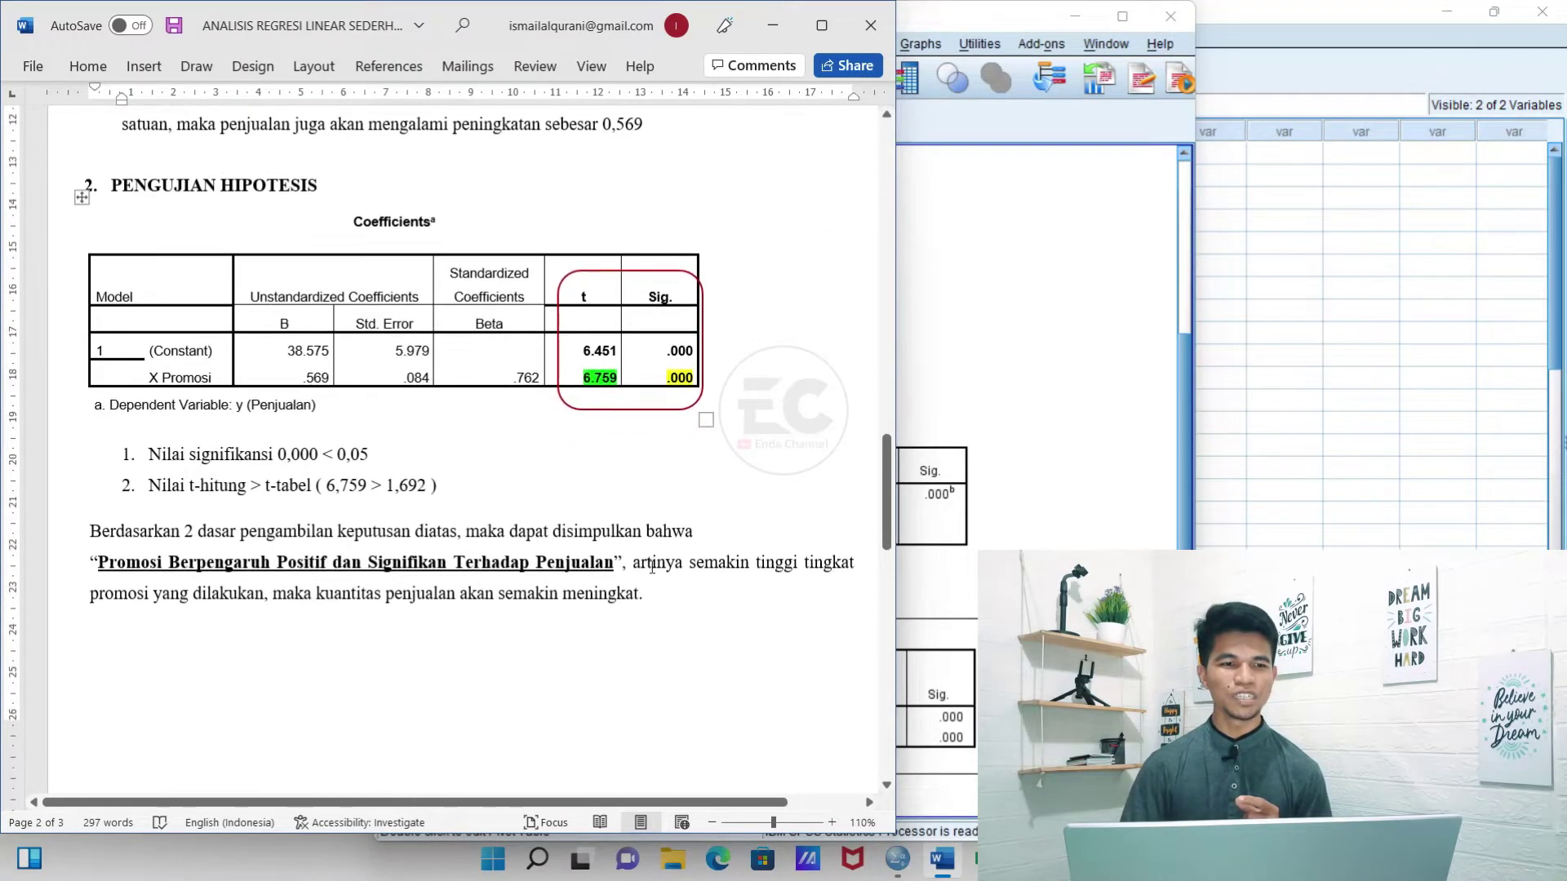
left_click(1009, 405)
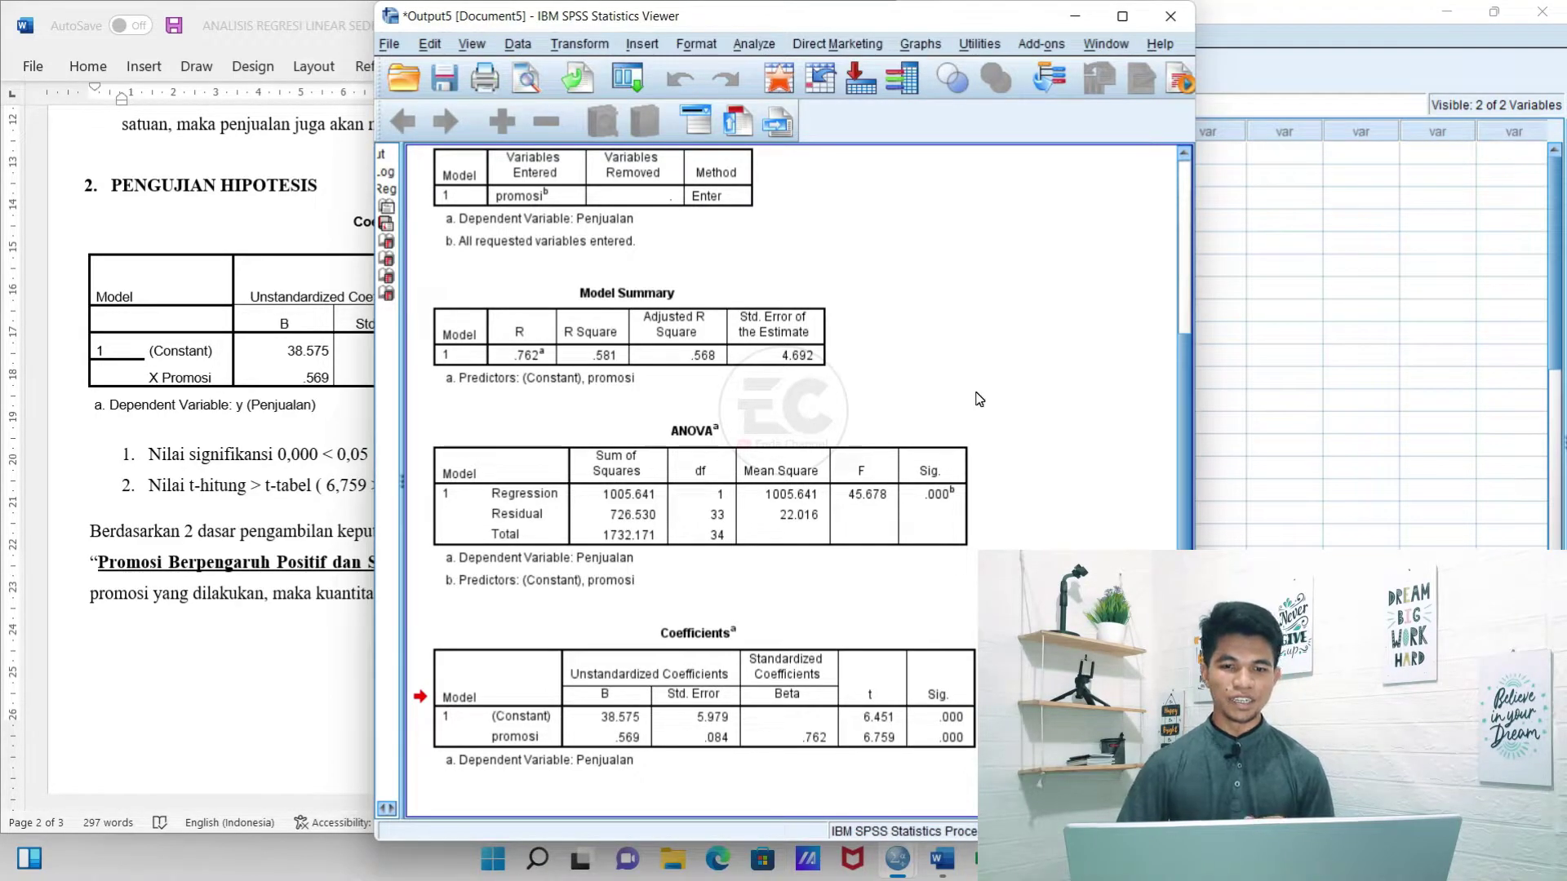
left_click(827, 628)
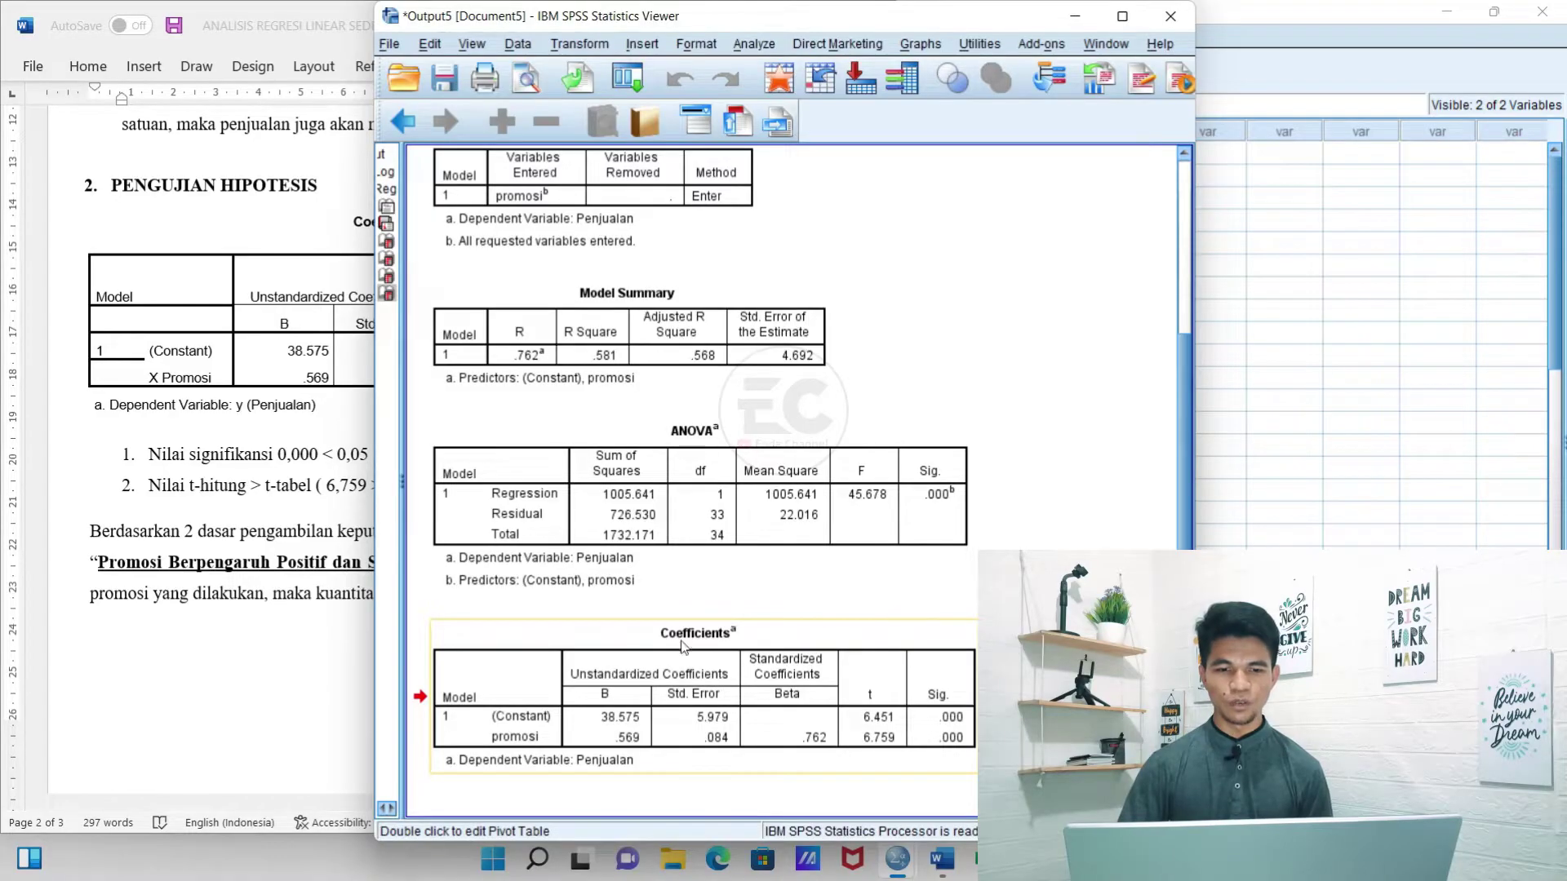
left_click(222, 617)
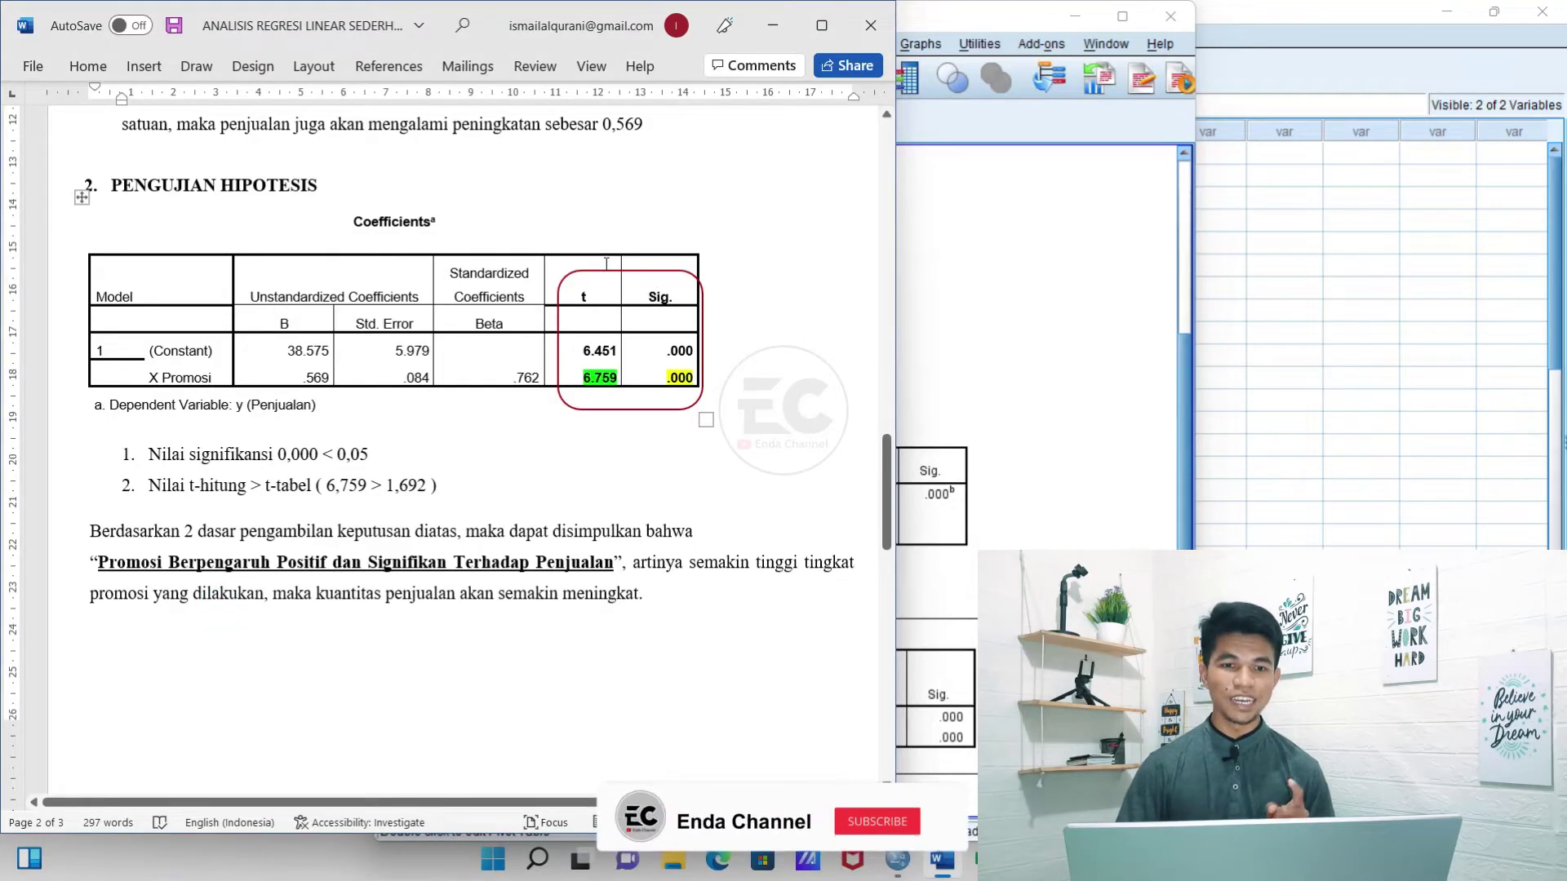
left_click(585, 296)
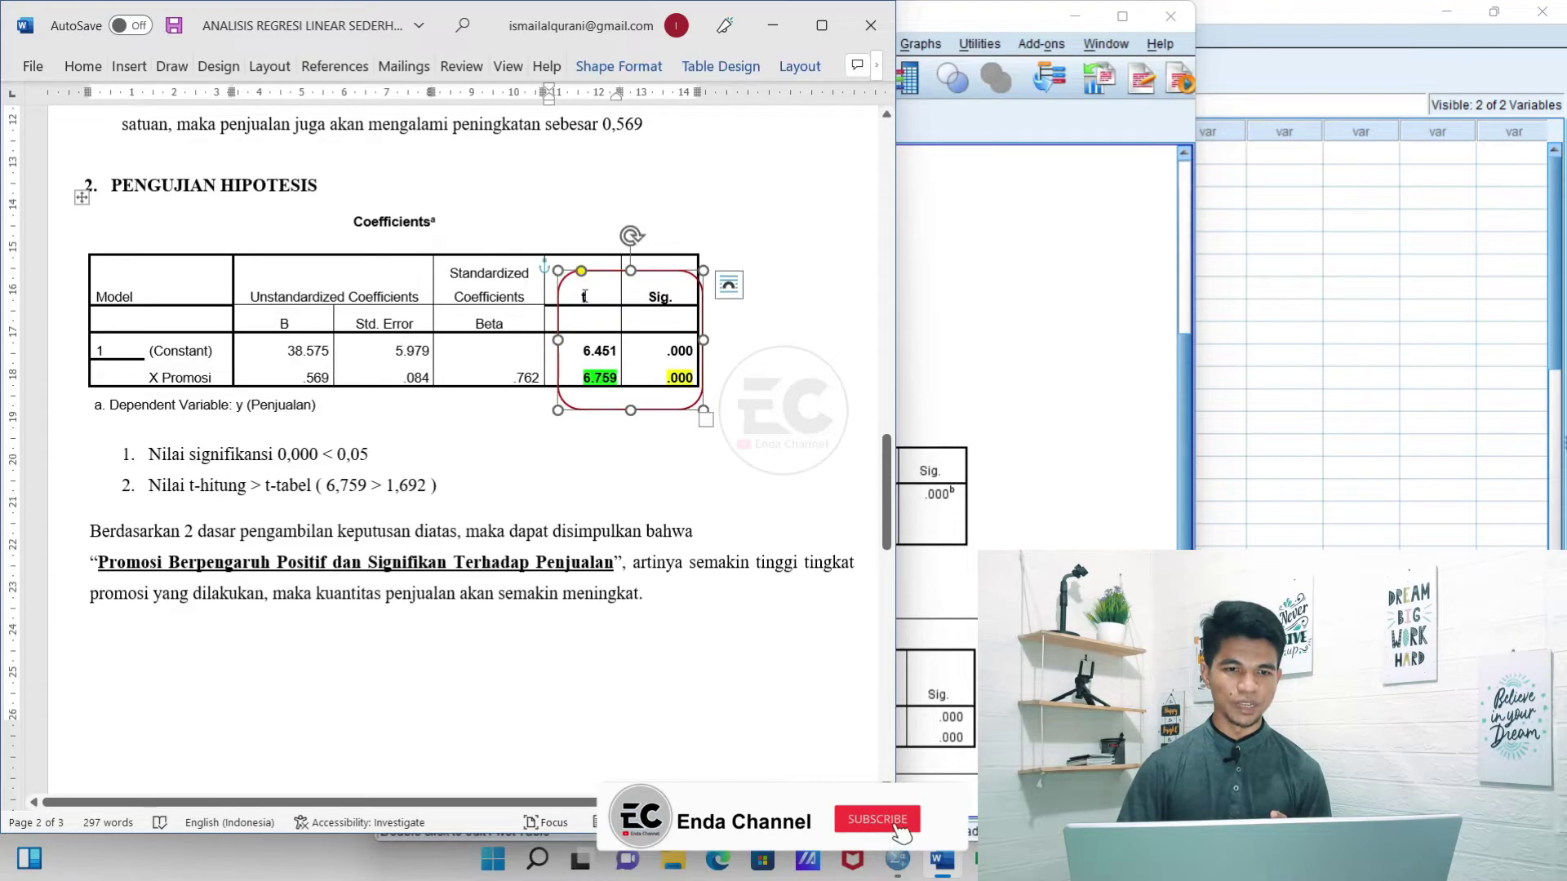
left_click(584, 296)
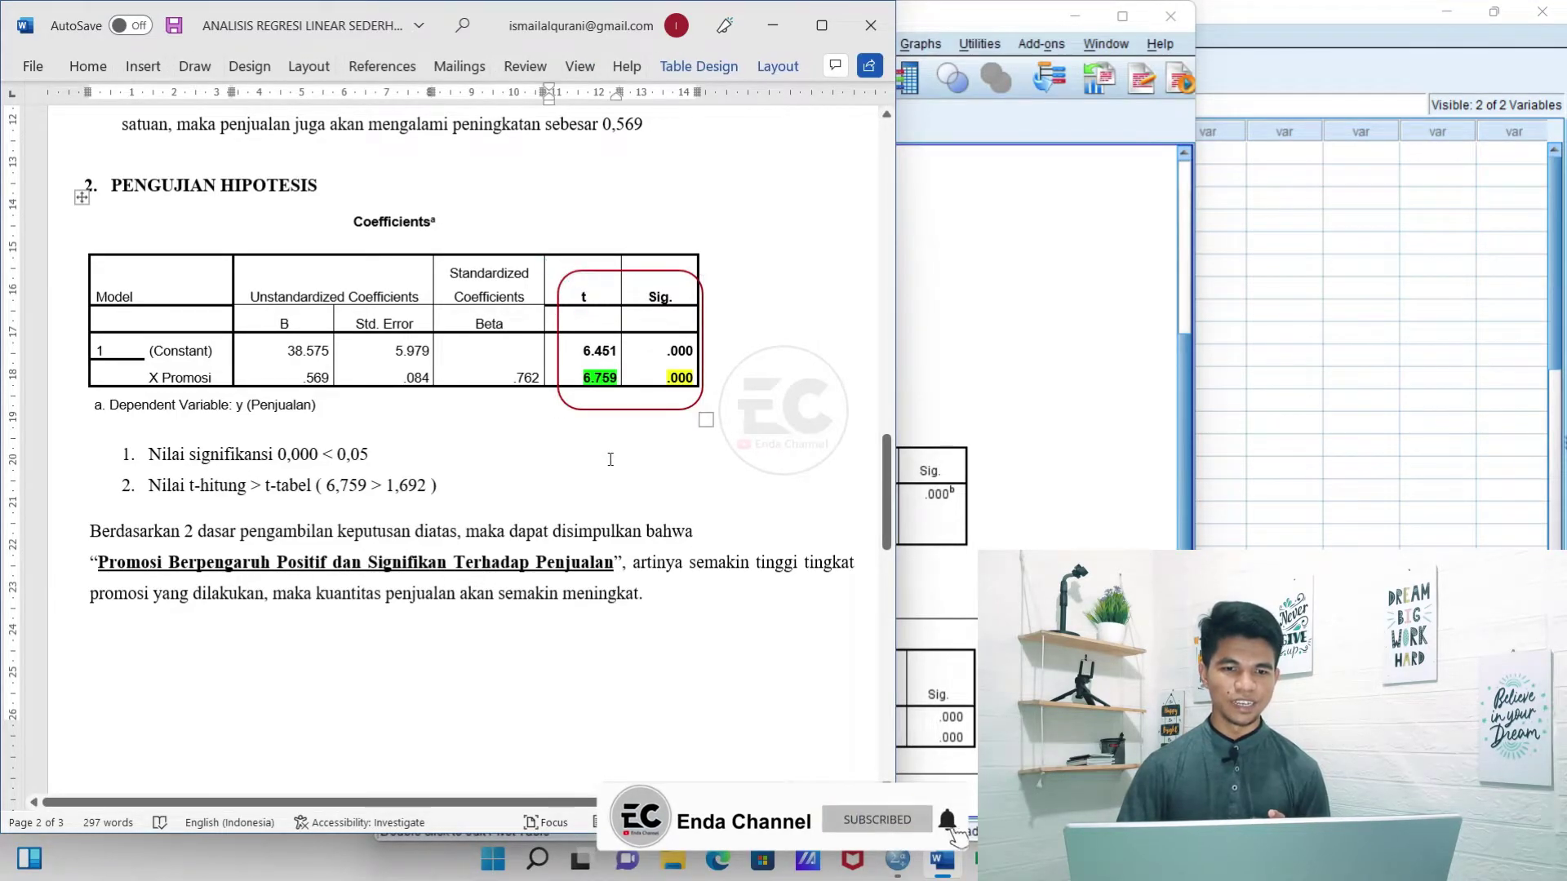
left_click(611, 460)
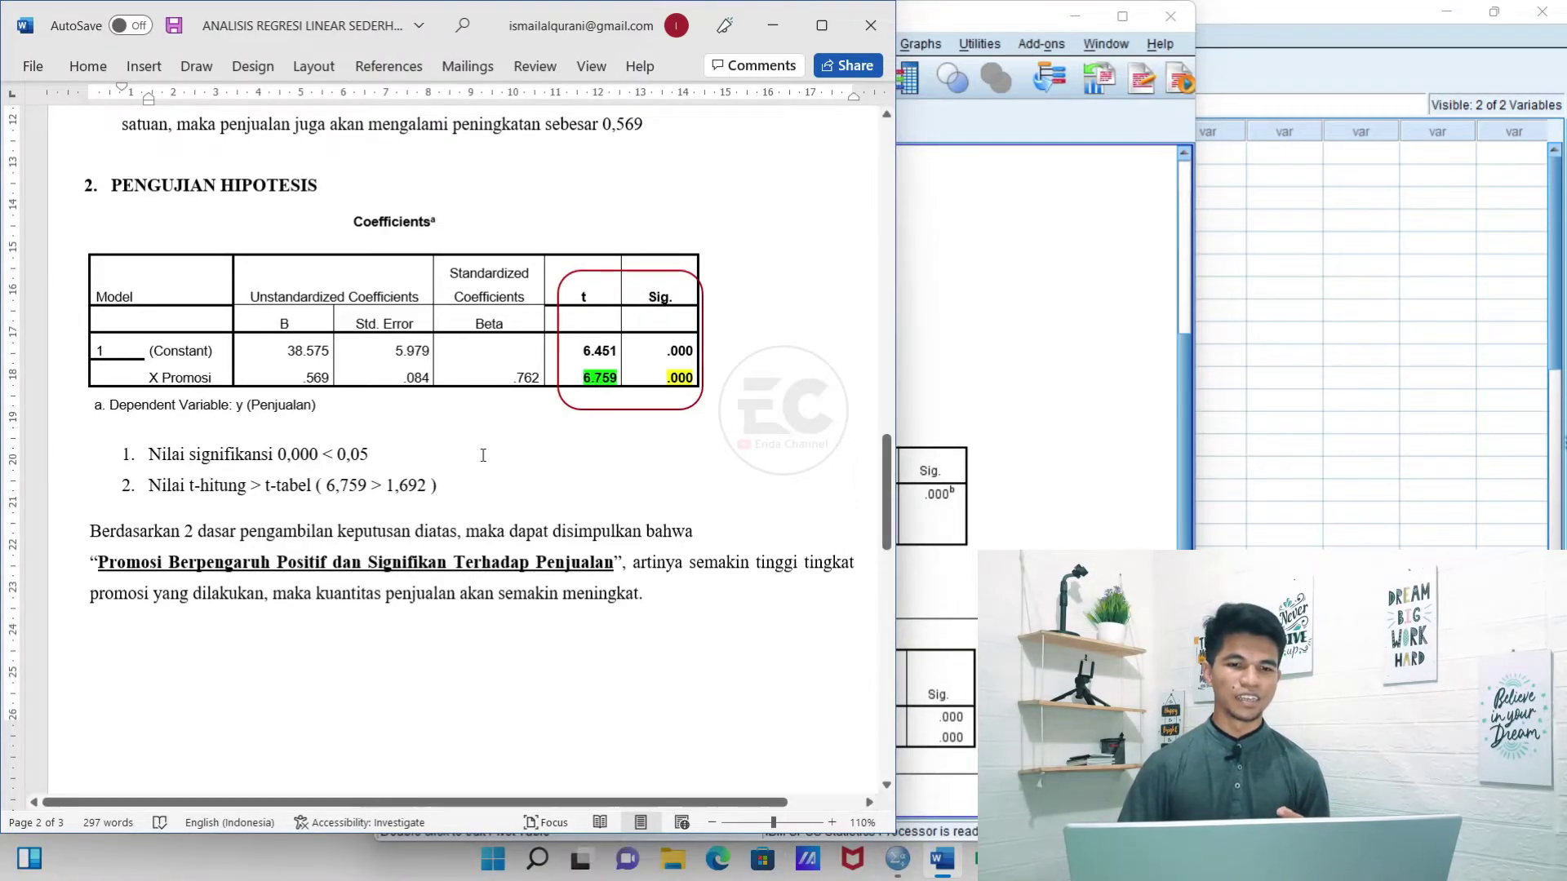
- Check X Promosi's Sig. and t values against the significance and t-hitung > t-tabel criteria listed below the table
left_click_drag(640, 367, 693, 377)
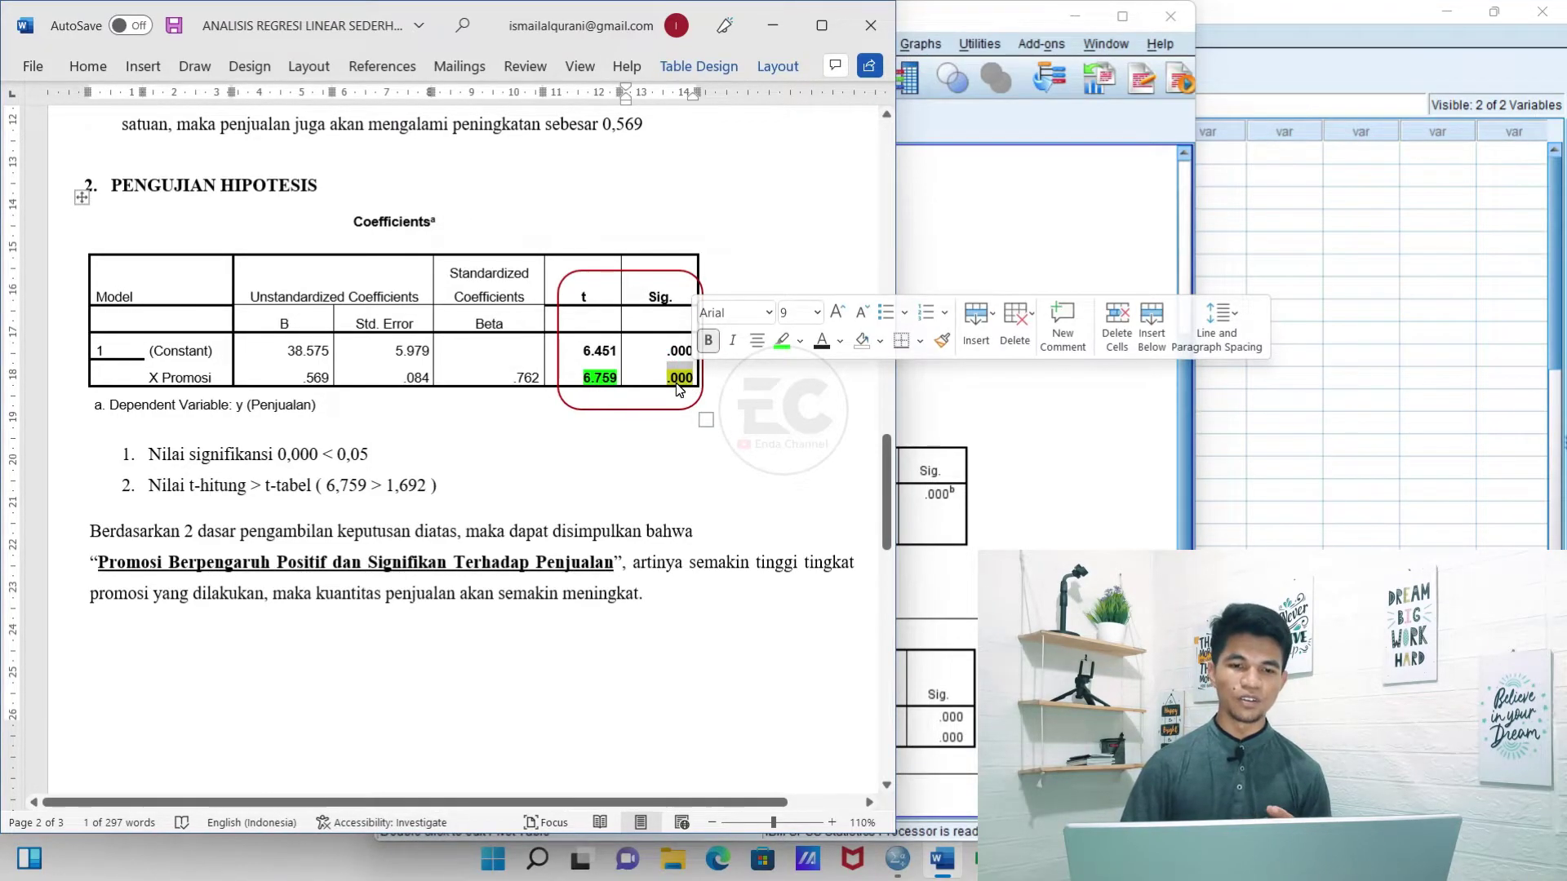
left_click(676, 384)
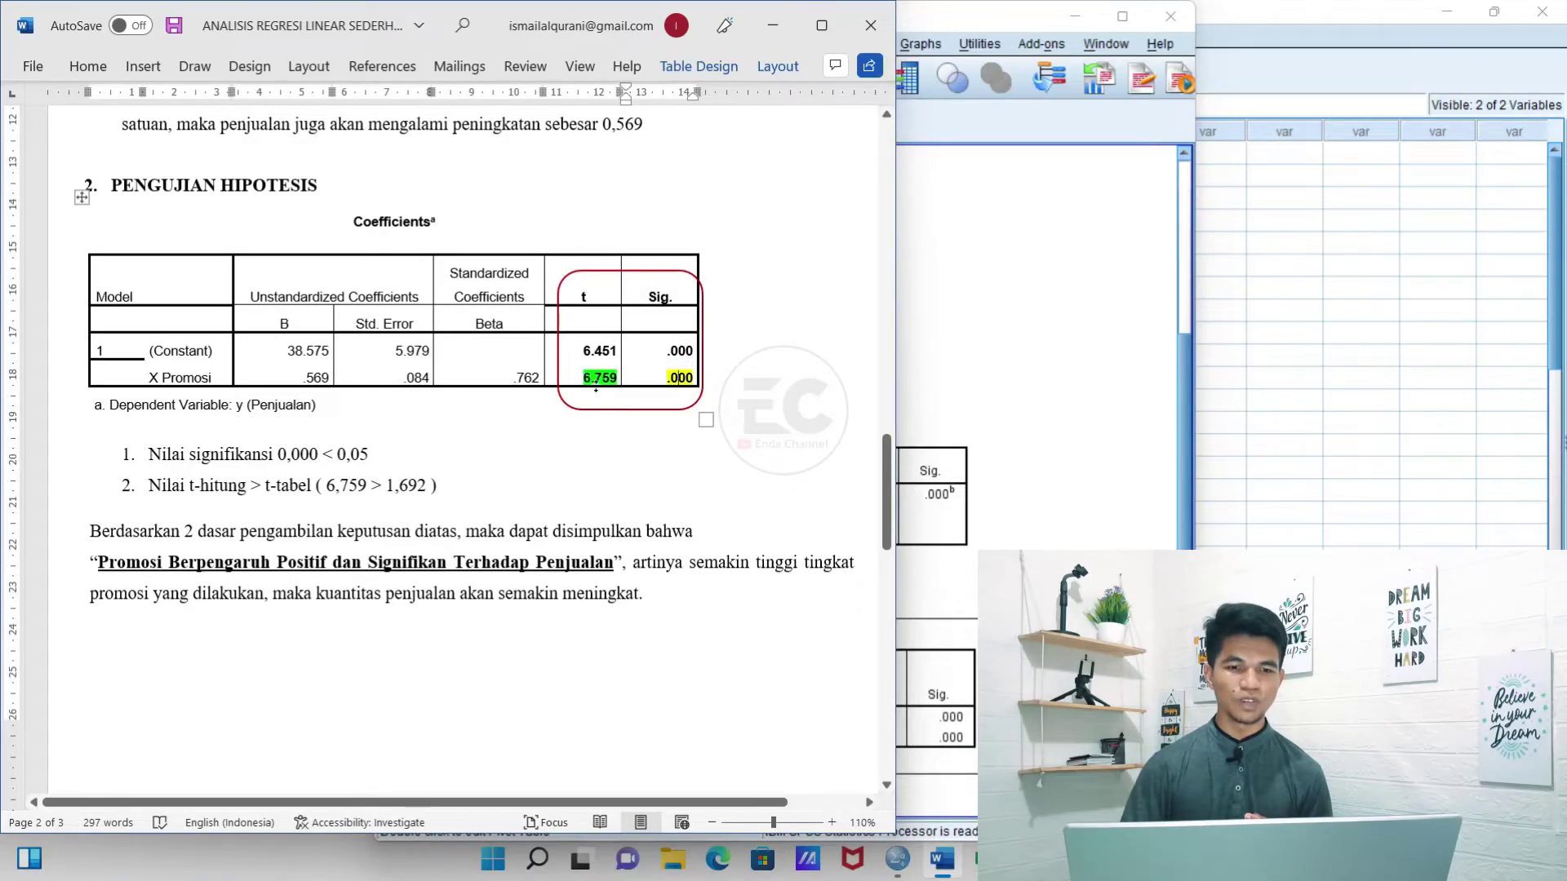
mouse_move(582, 376)
left_mouse_down()
mouse_move(594, 406)
mouse_move(597, 385)
left_mouse_up()
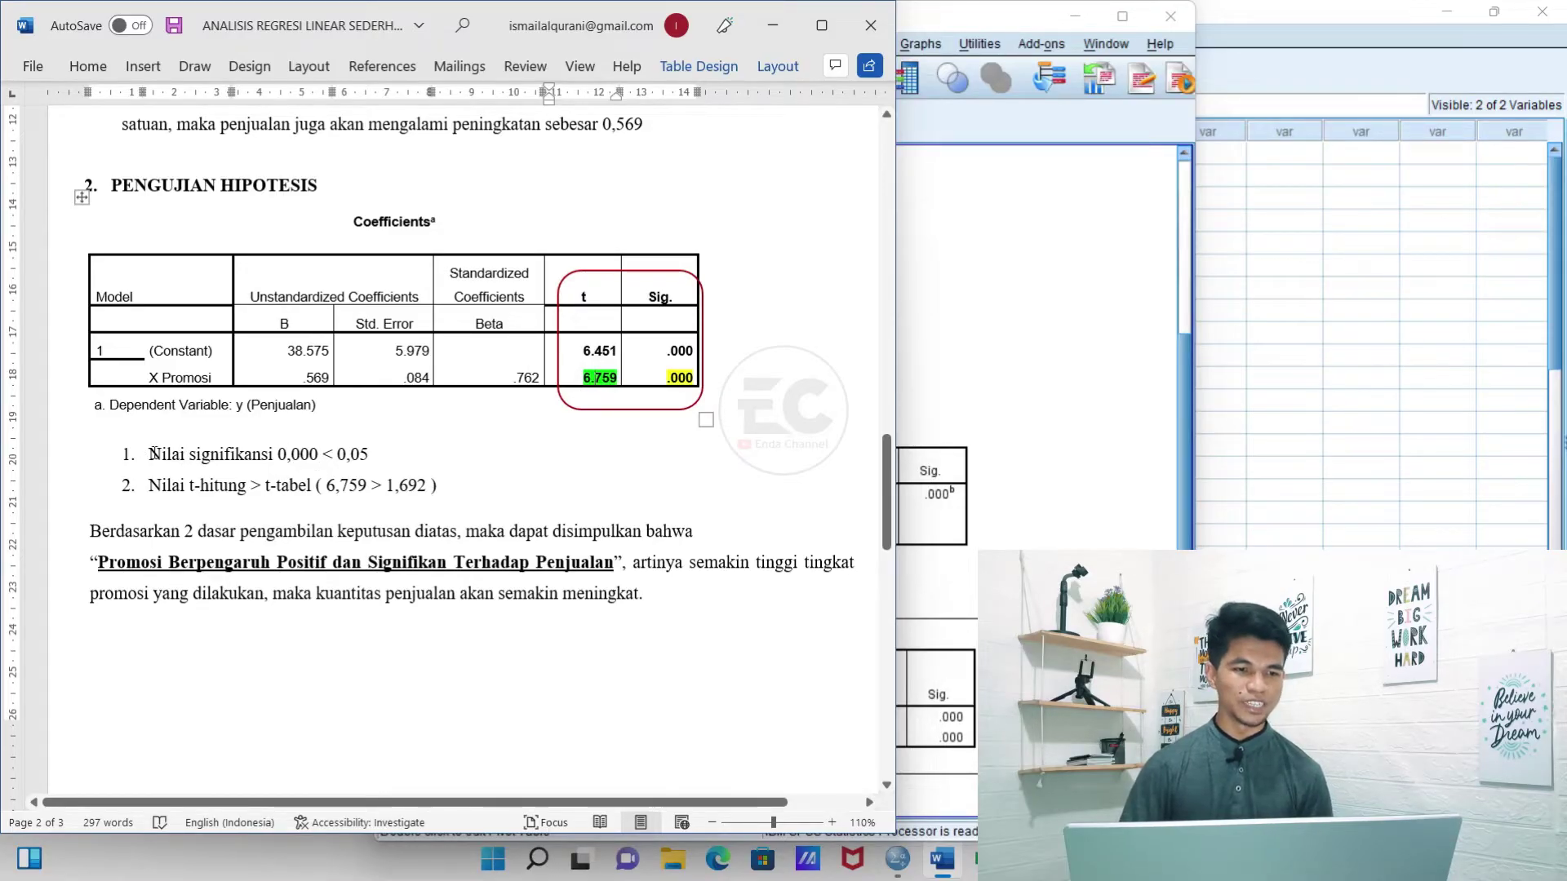
left_click_drag(183, 456, 457, 490)
left_click(481, 493)
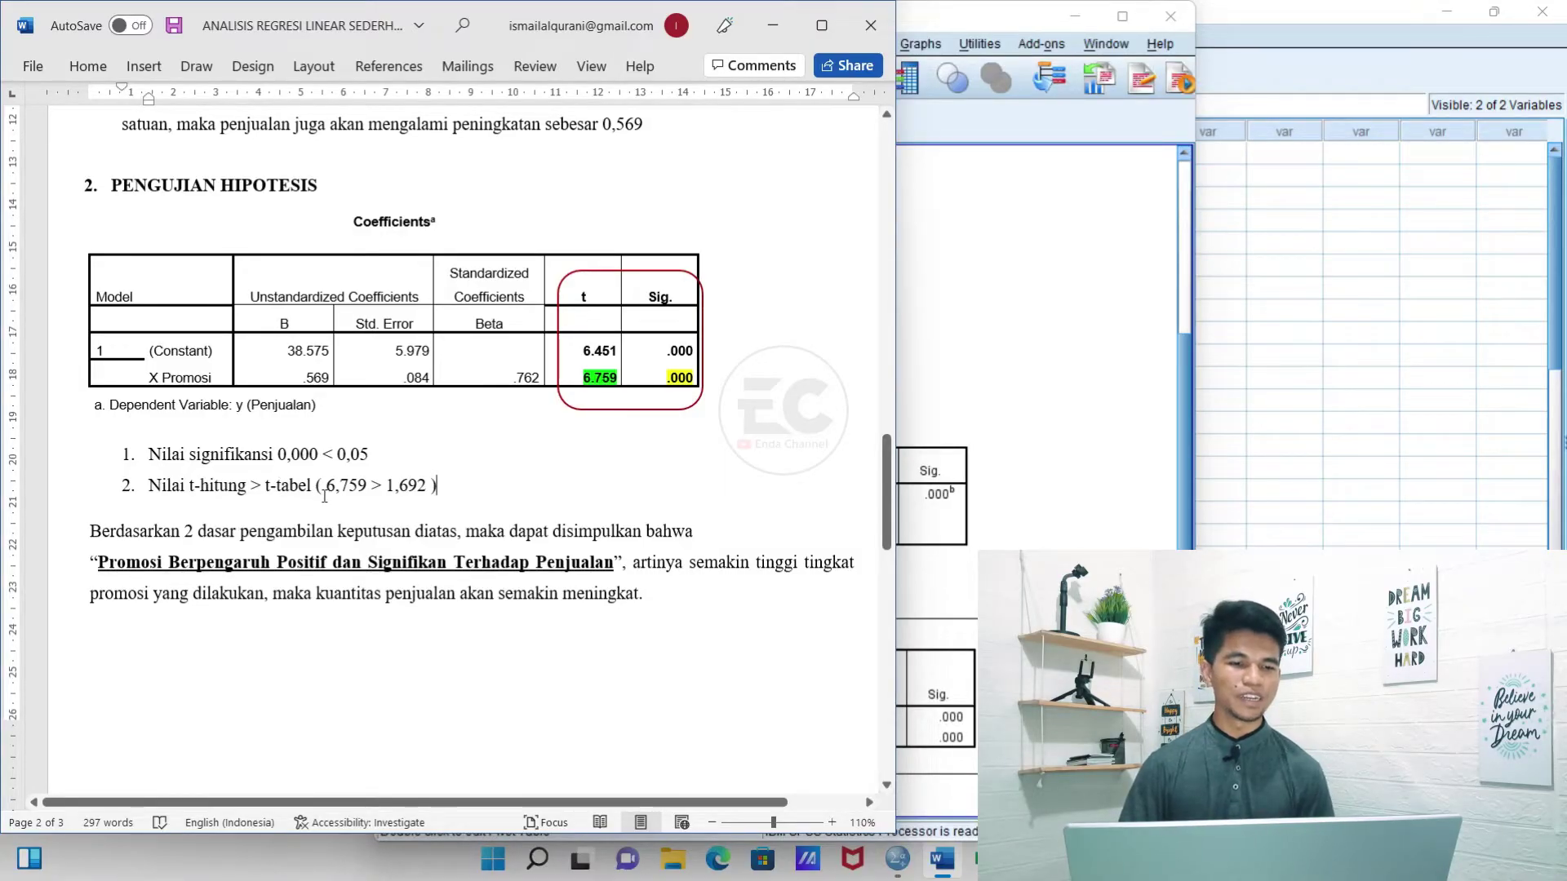
left_click(443, 483)
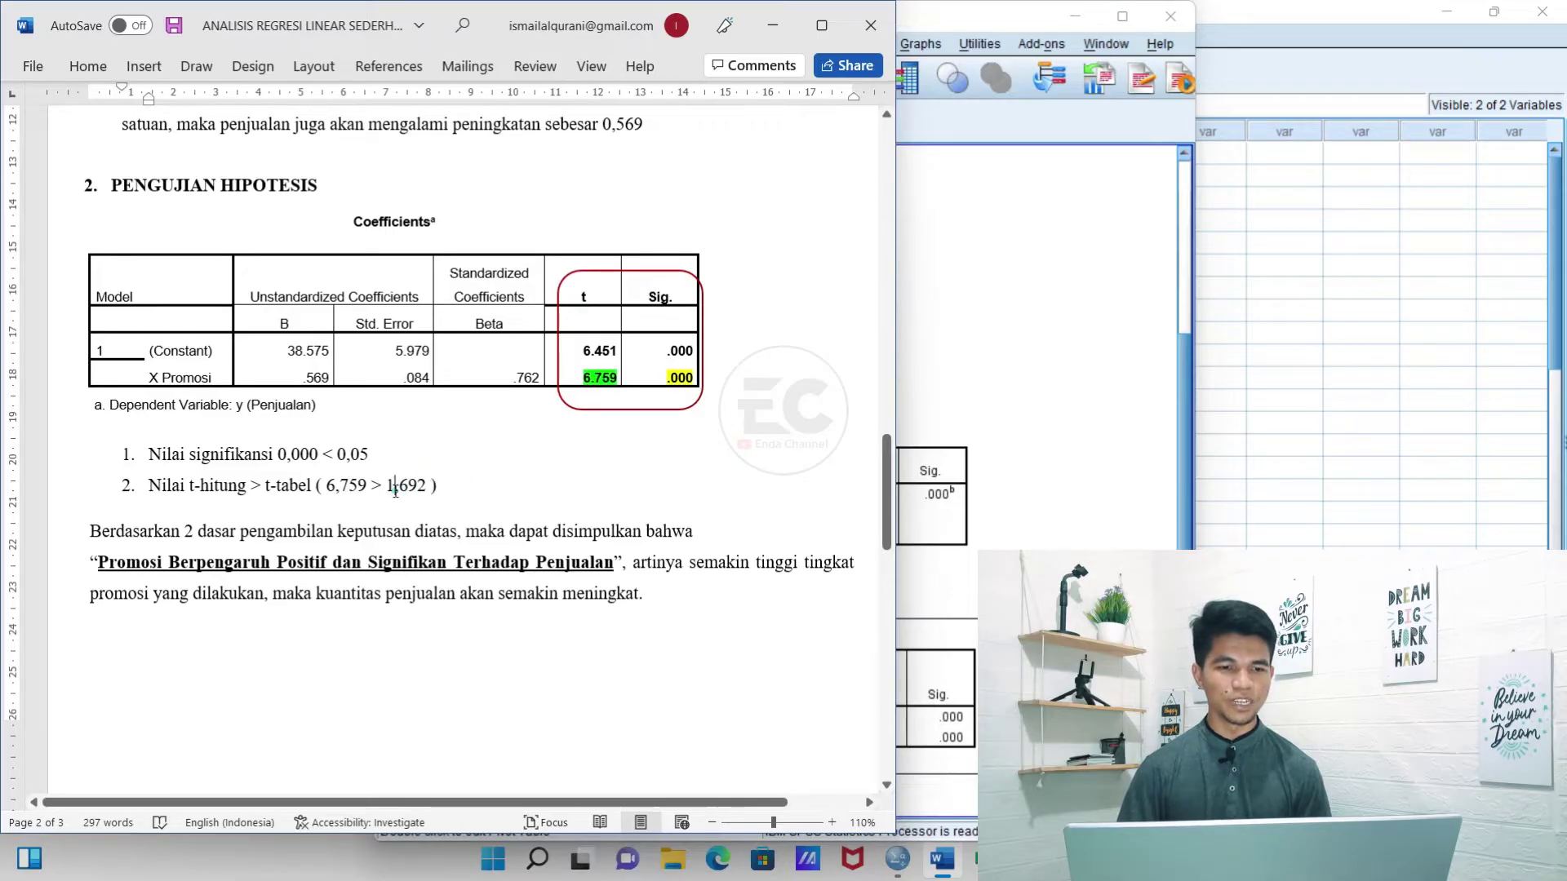
double_click(395, 487)
double_click(393, 484)
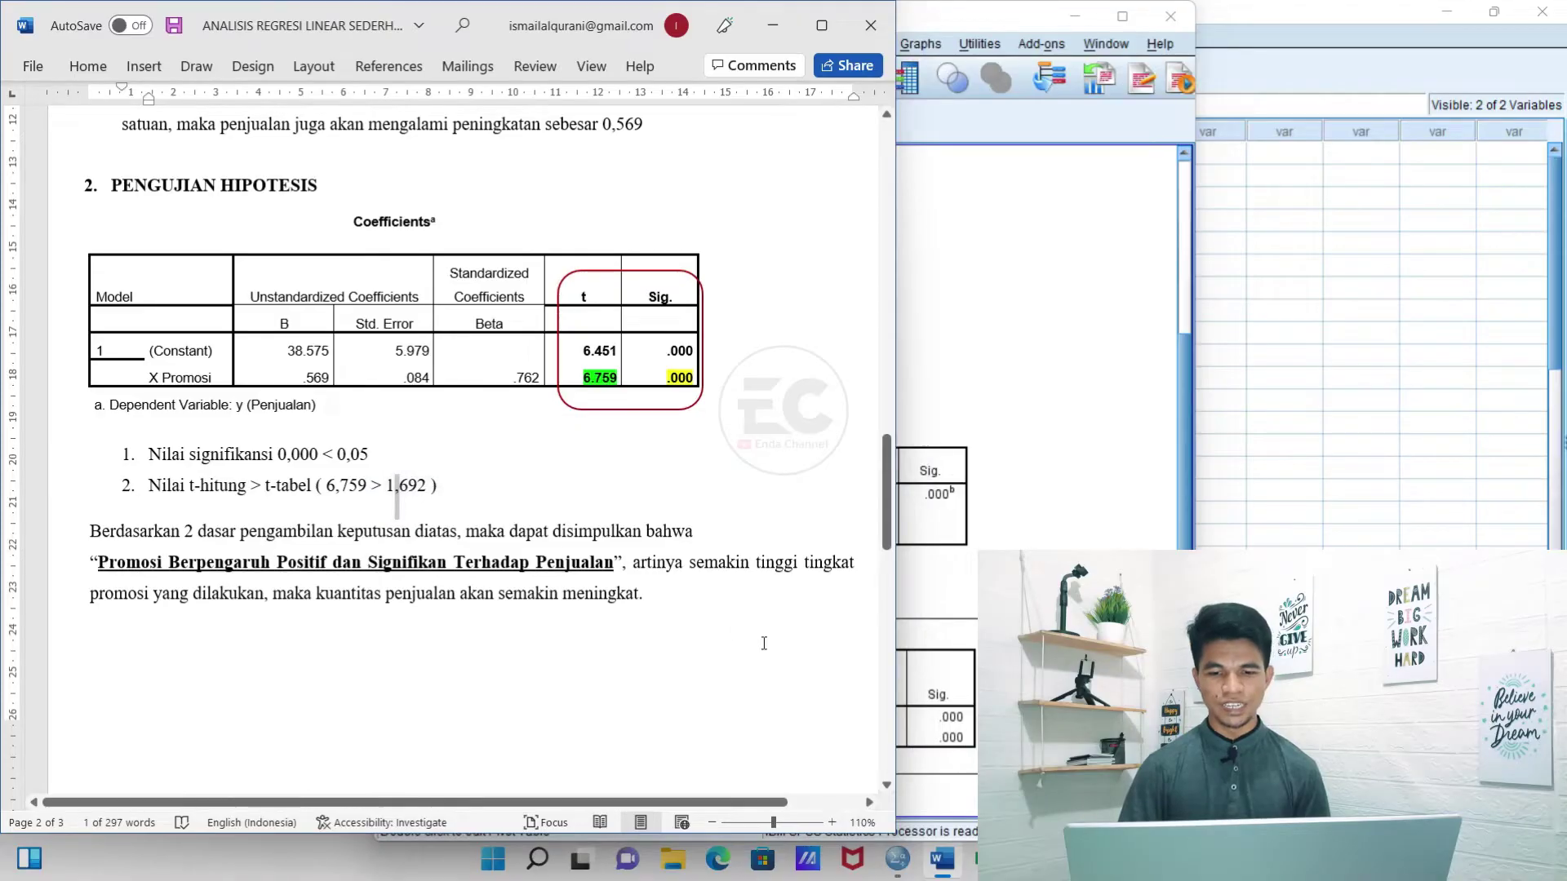
- Switch to tabel-t.pdf in Adobe Reader, look up the t-table value for df 33 at 0.05, and return to the Word document
key("alt+Tab")
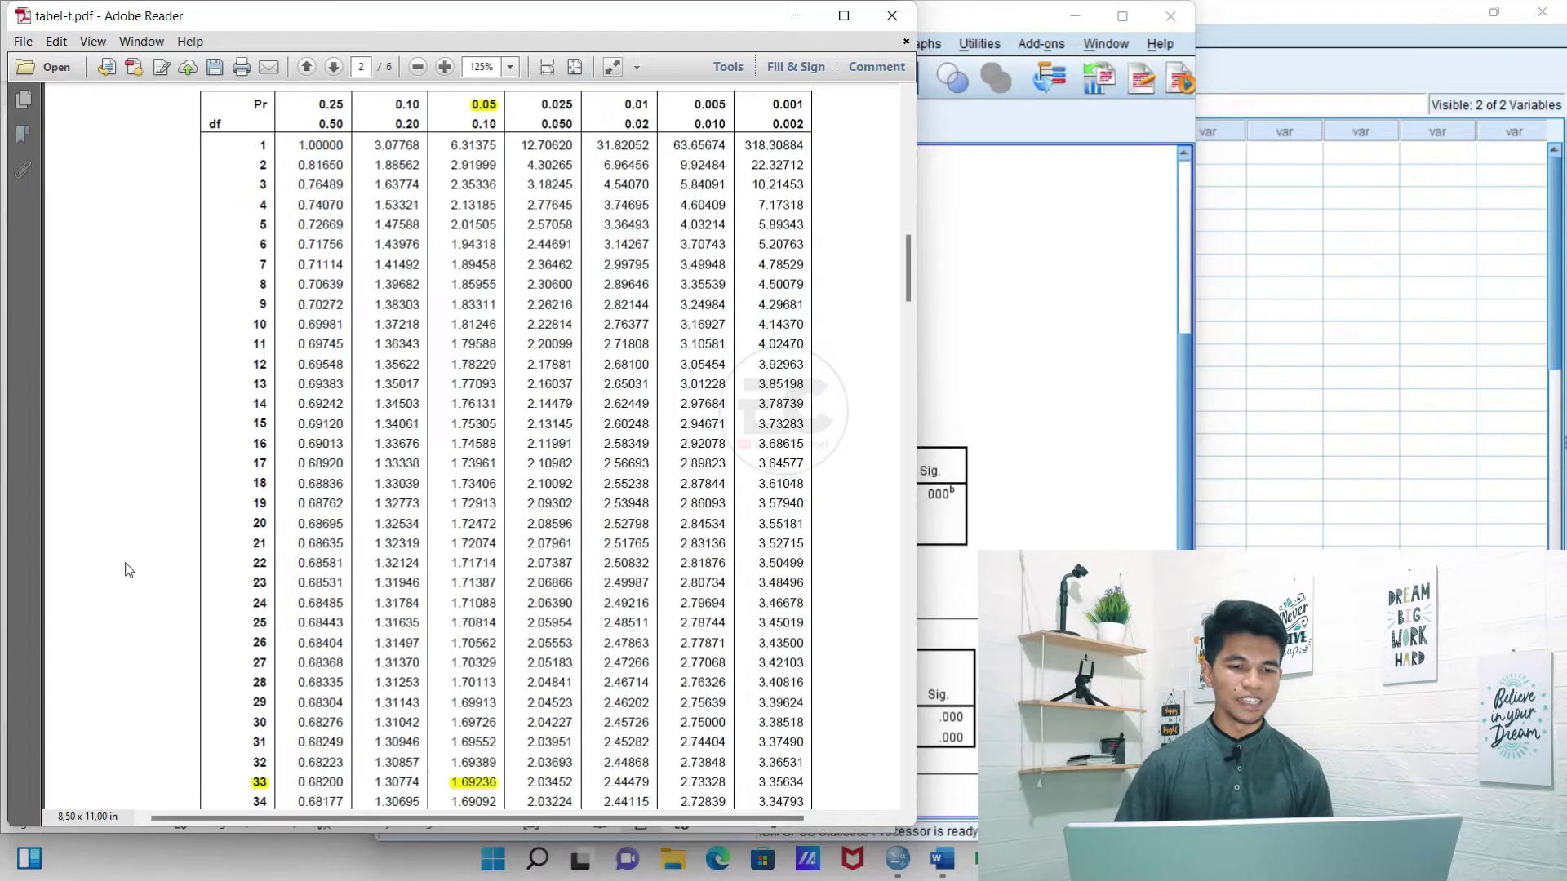
left_click(467, 103)
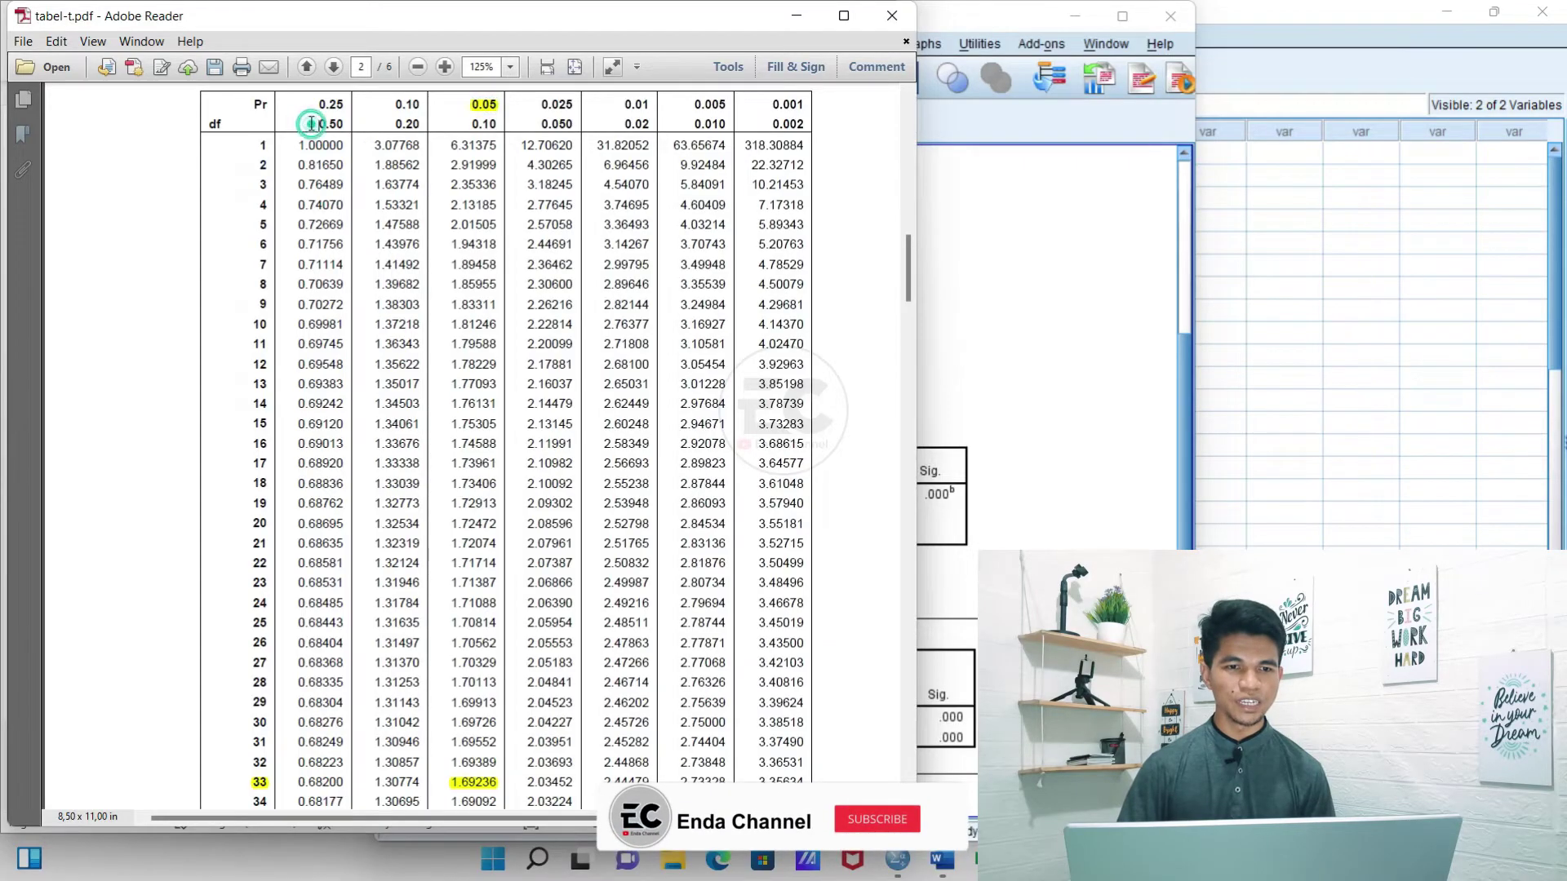
left_click_drag(317, 124, 809, 121)
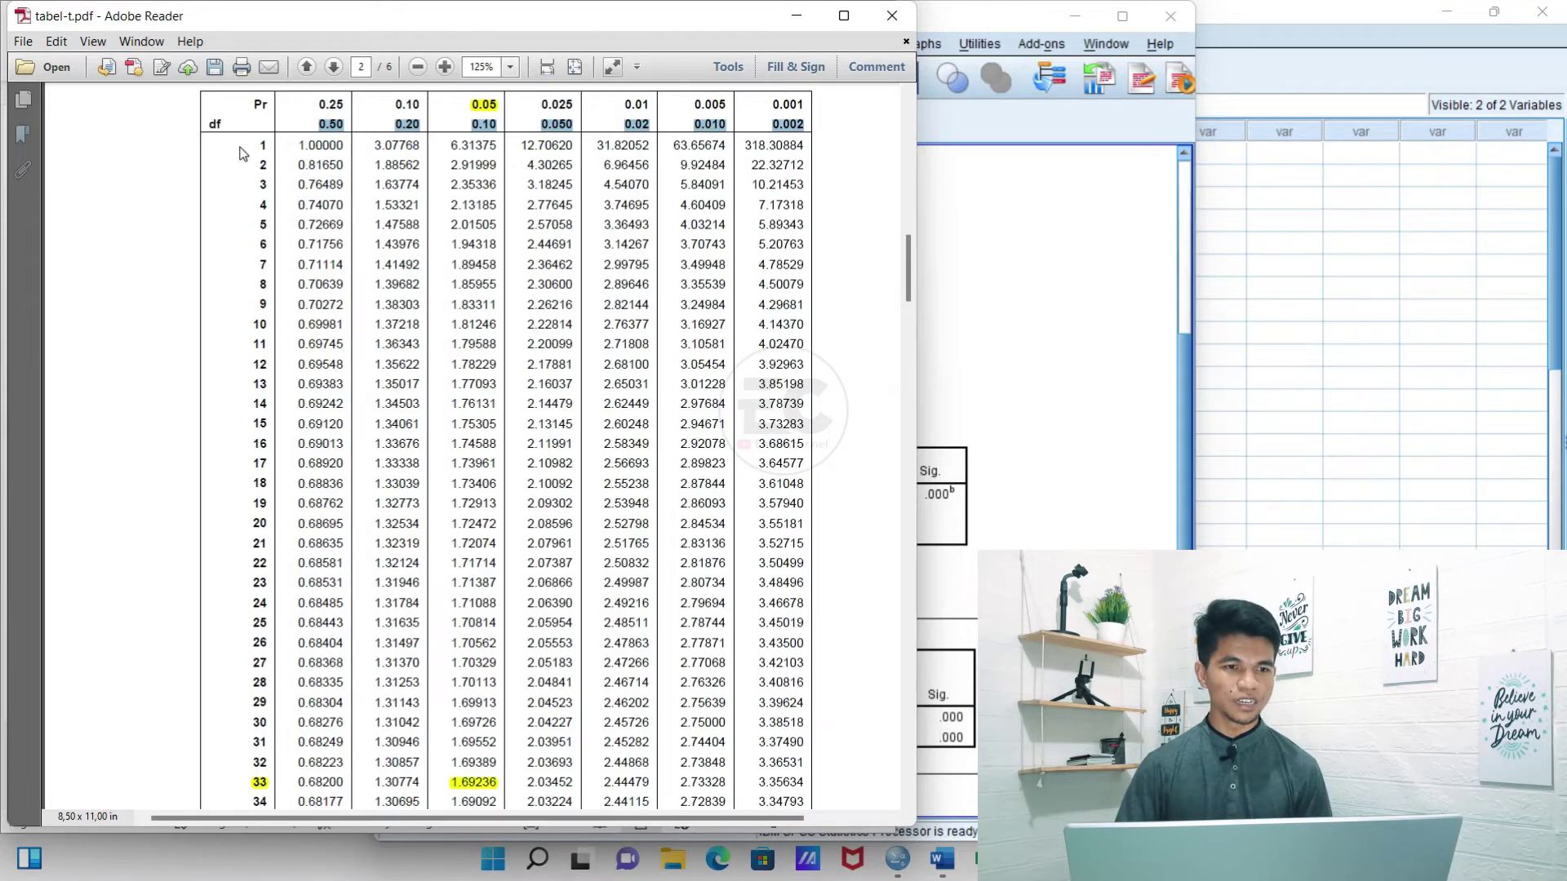
left_click(254, 786)
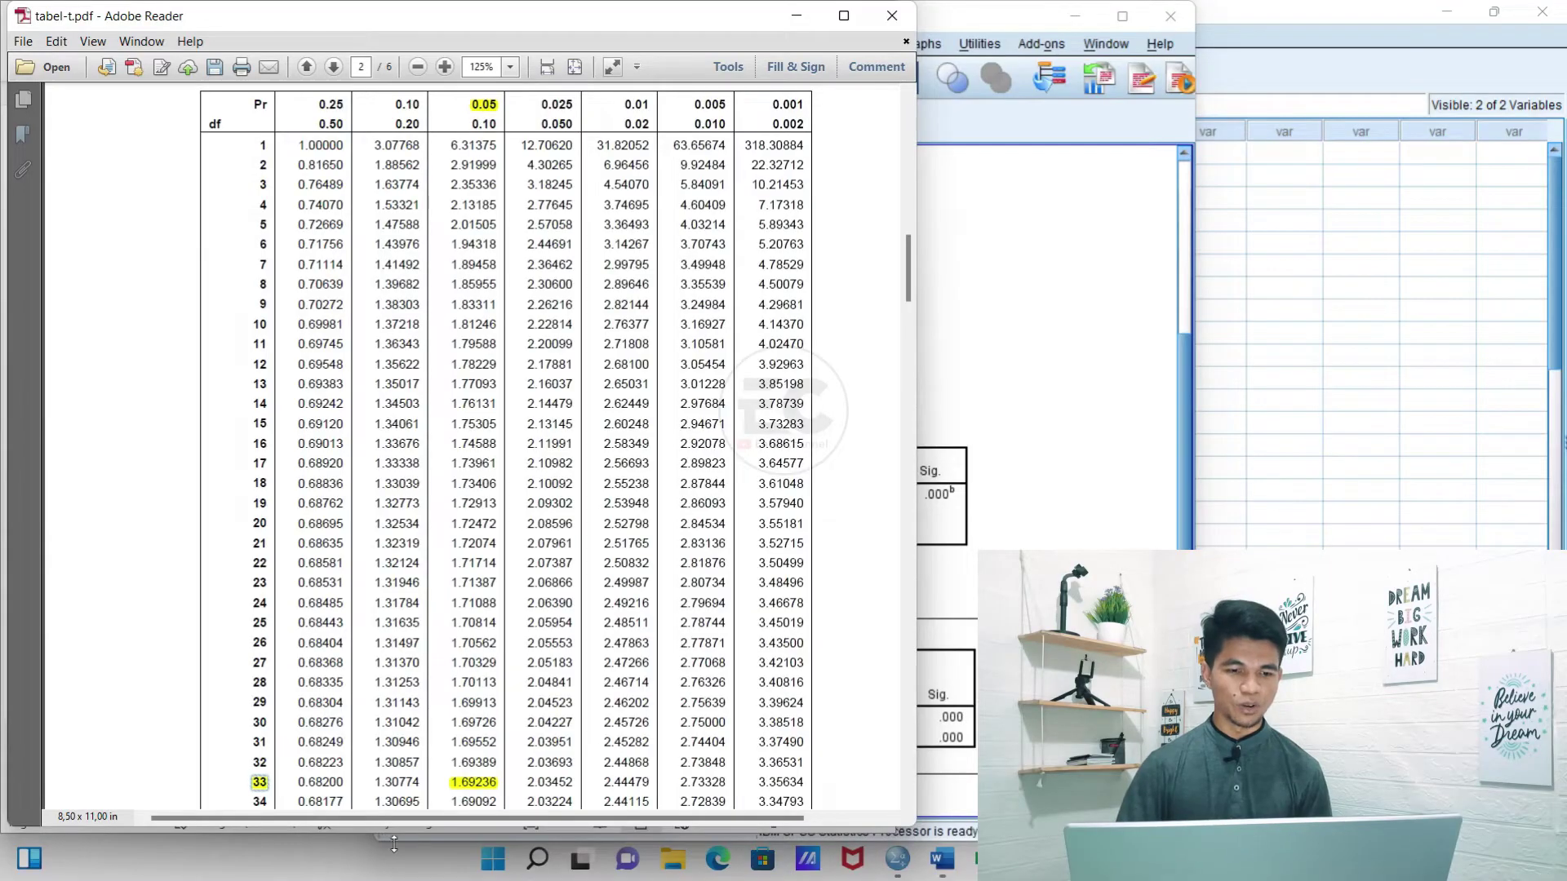
left_click(480, 785)
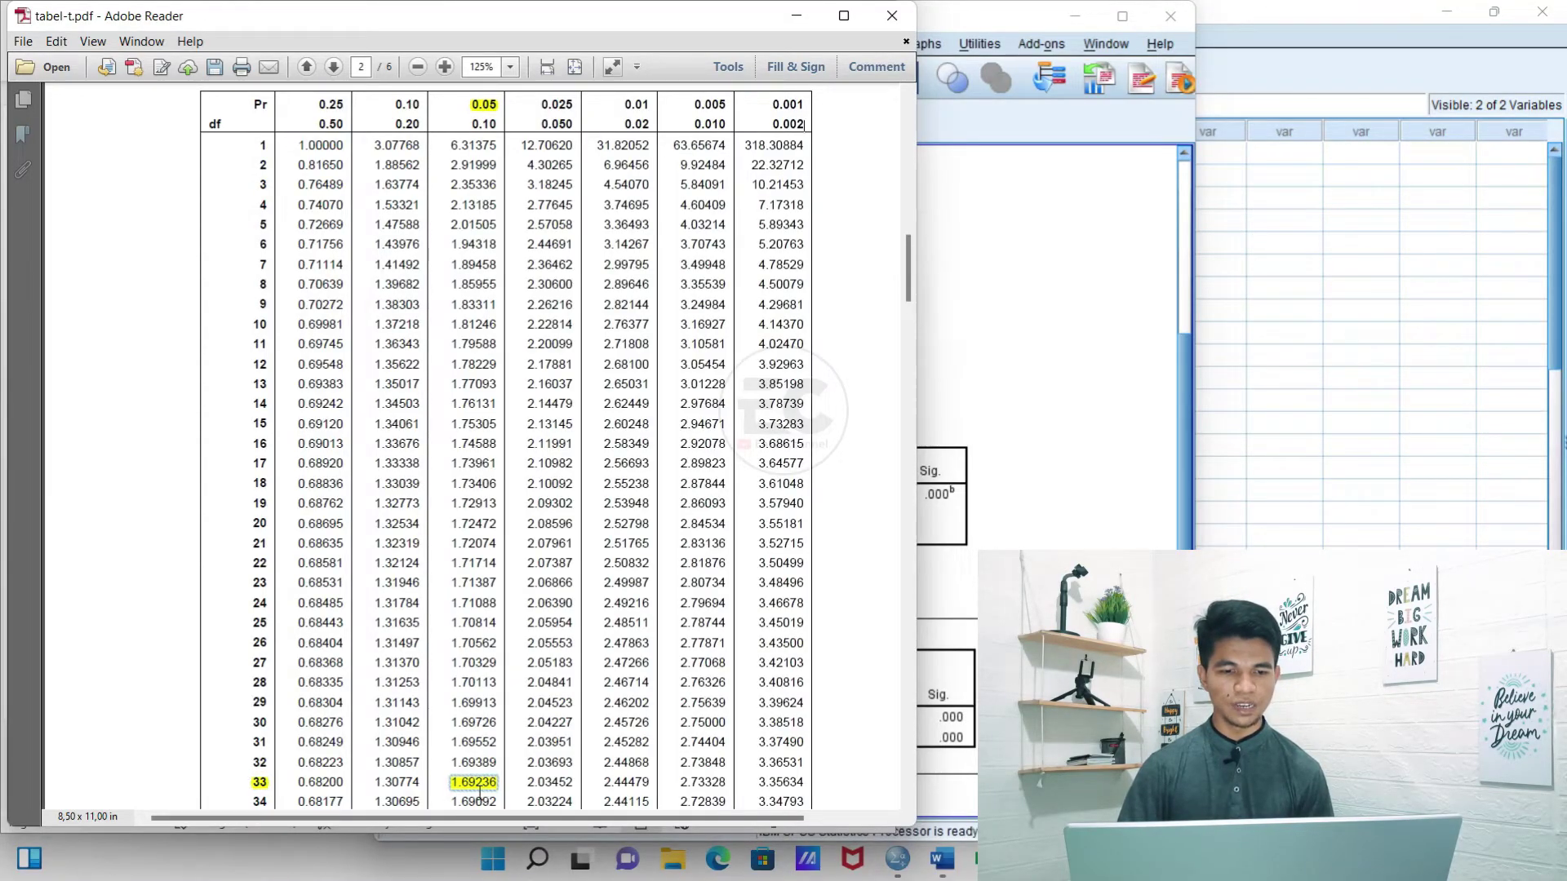
left_click(979, 381)
key("alt+Tab")
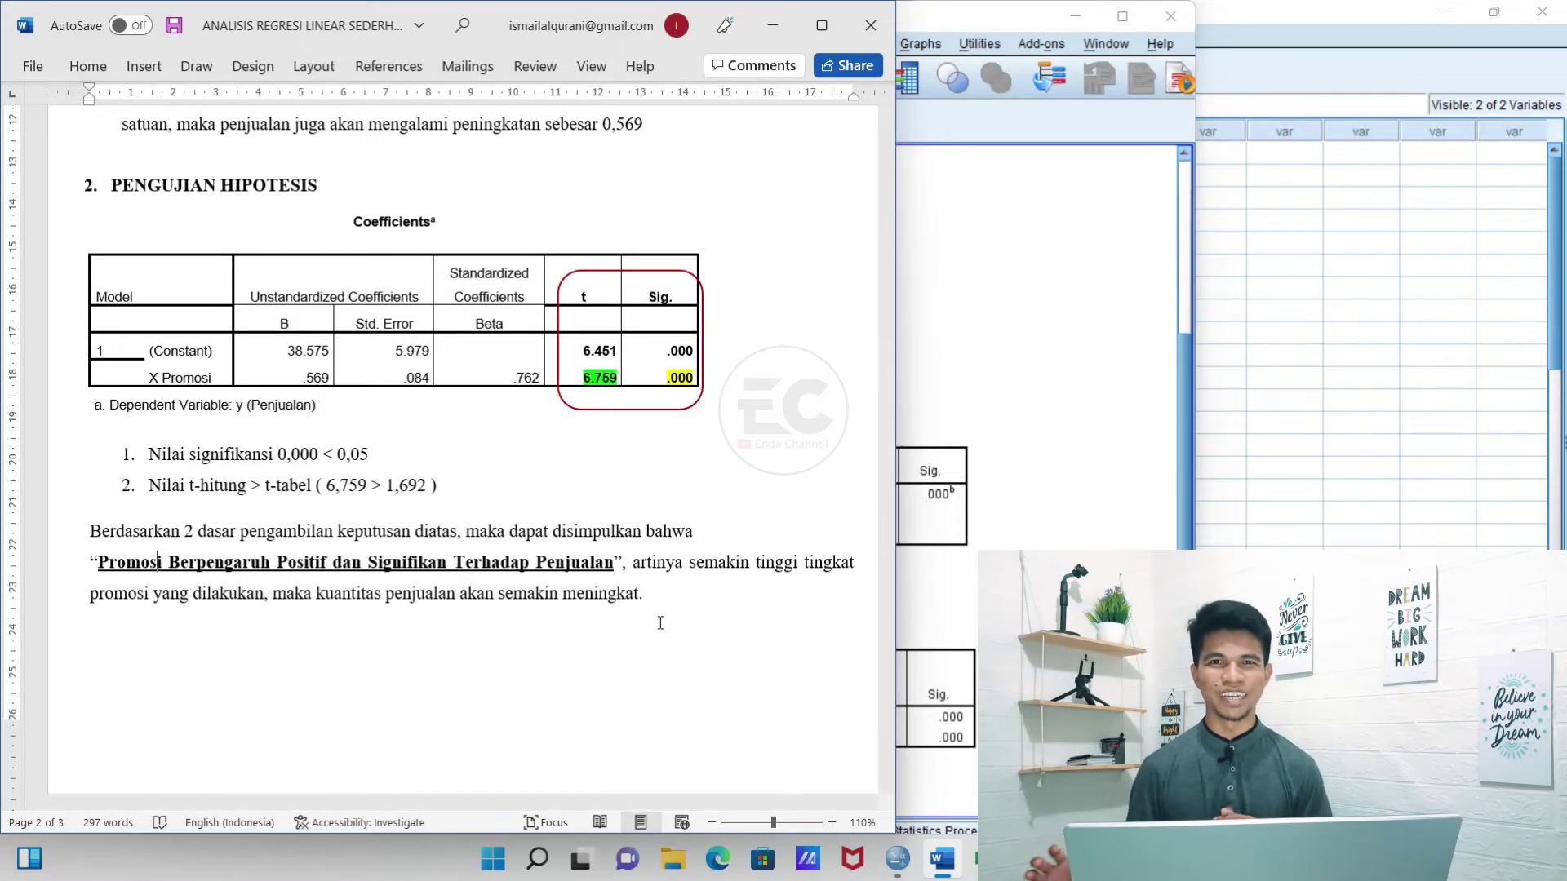
- Review the conclusion on Promosi's effect on Penjualan below the two decision criteria in the Pengujian Hipotesis section
left_click(644, 594)
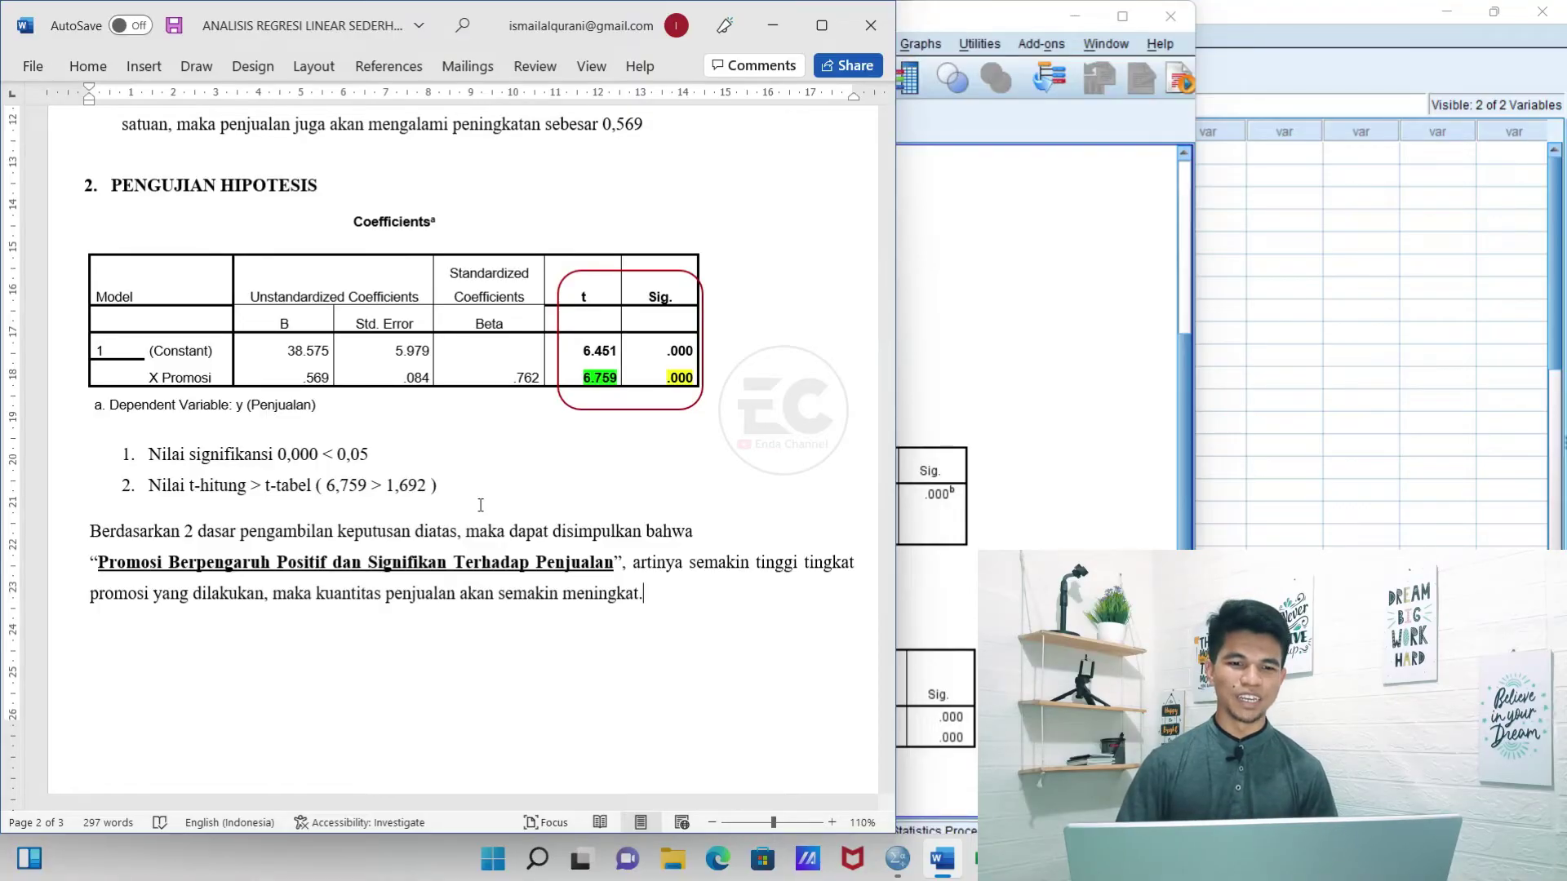
scroll(481, 505, "down", 3)
scroll(490, 490, "up", 5)
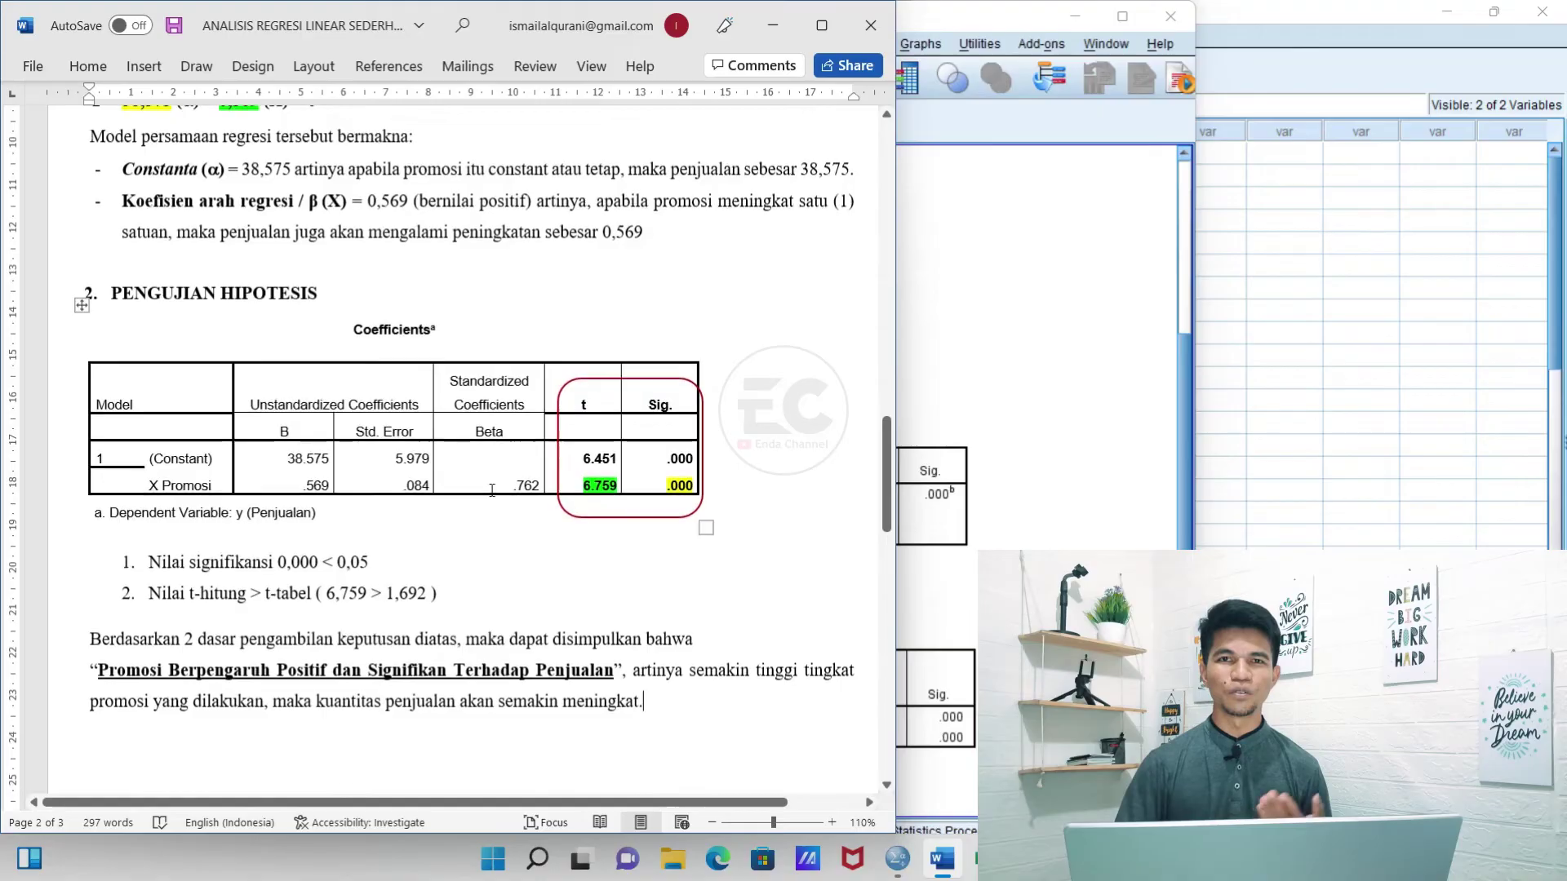
- Switch to the SPSS output to examine the Model Summary table, then return to the Word document's Koefisien Determinasi section
left_click(938, 428)
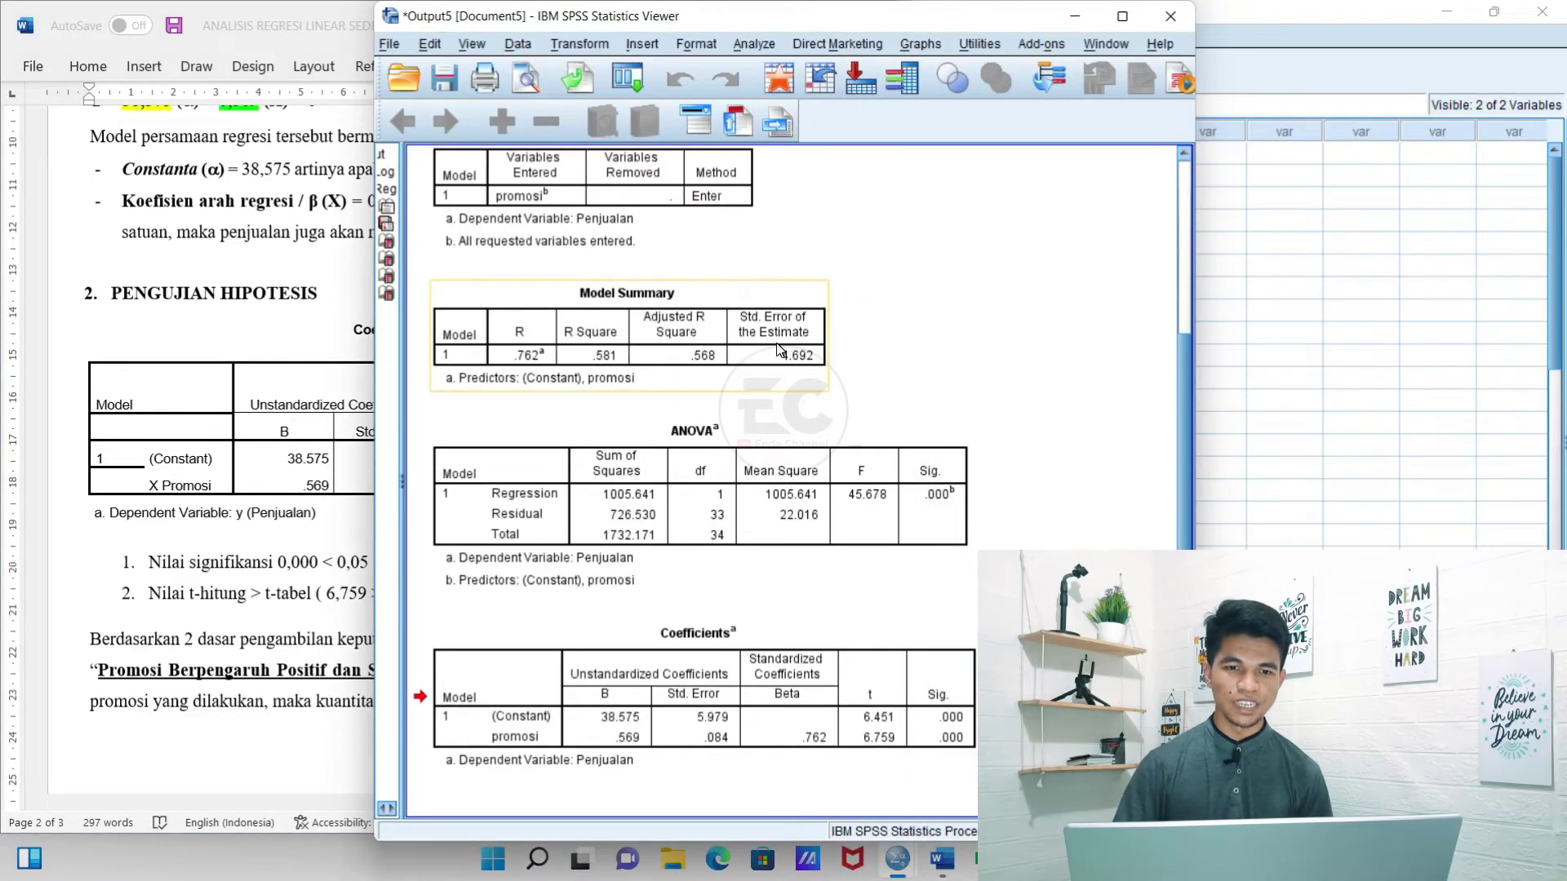
left_click(786, 292)
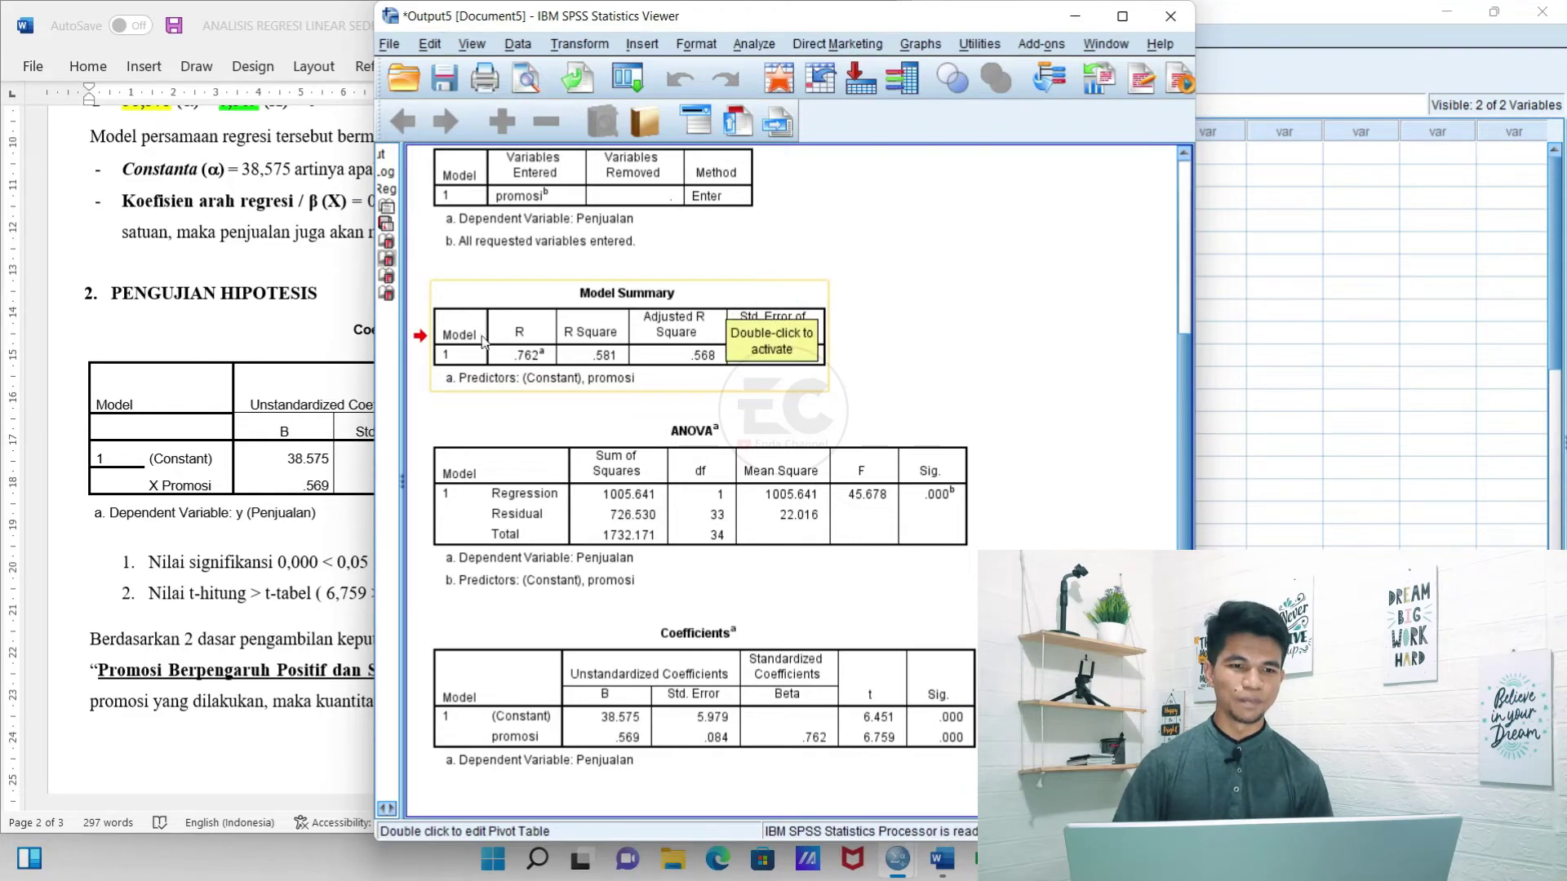
key("alt+Tab")
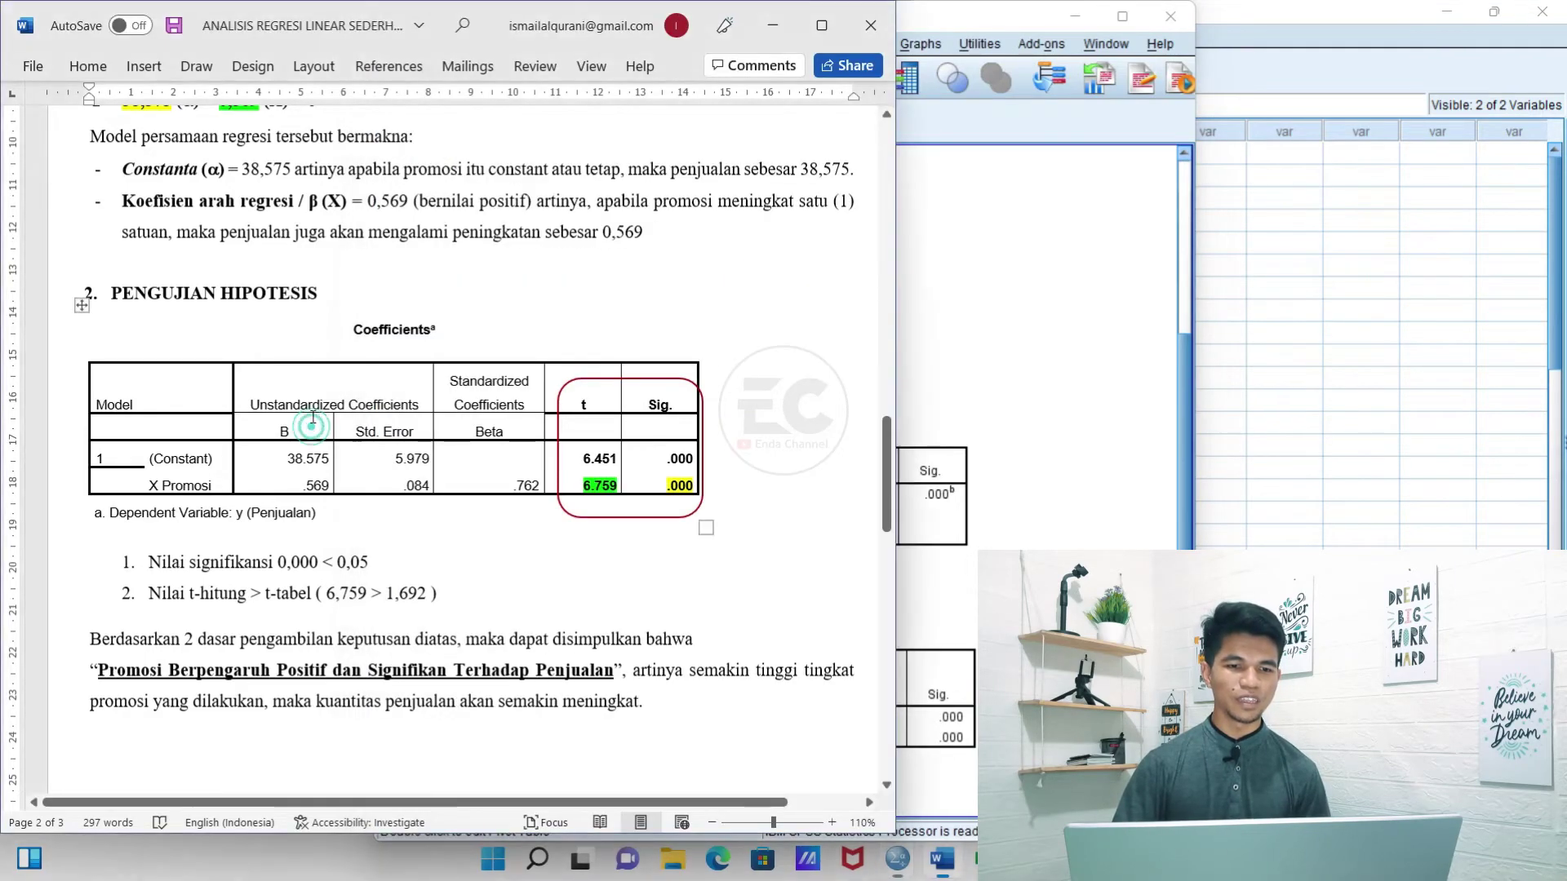
scroll(363, 433, "down", 5)
scroll(363, 433, "down", 5)
scroll(366, 436, "up", 2)
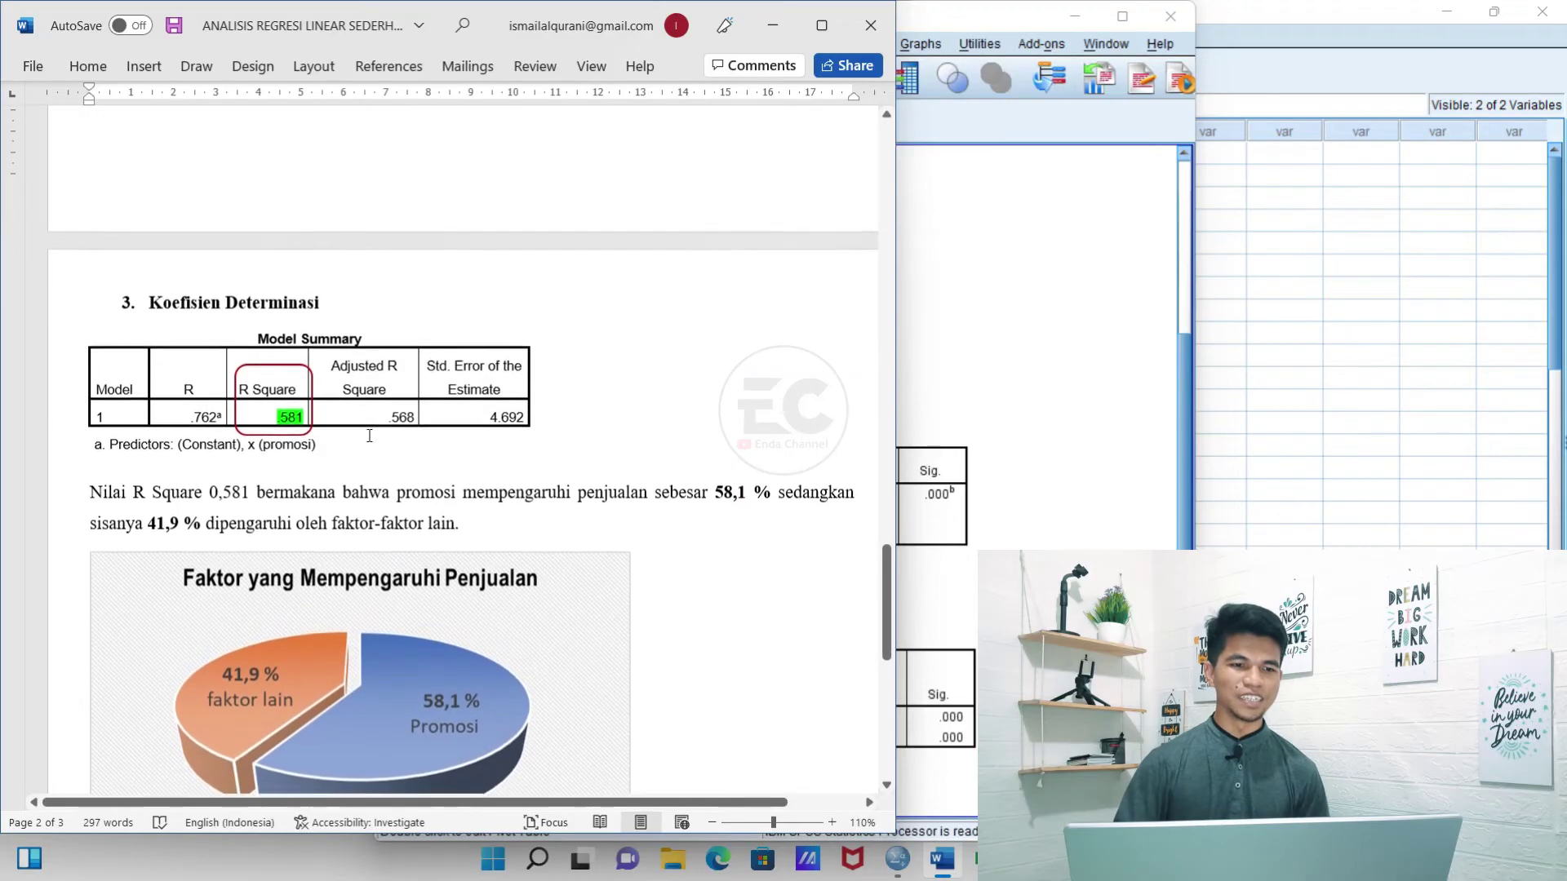
- Read the R Square interpretation below the Model Summary table and examine the Faktor yang Mempengaruhi Penjualan pie chart
scroll(370, 439, "down", 2)
scroll(370, 439, "down", 1)
scroll(402, 408, "up", 1)
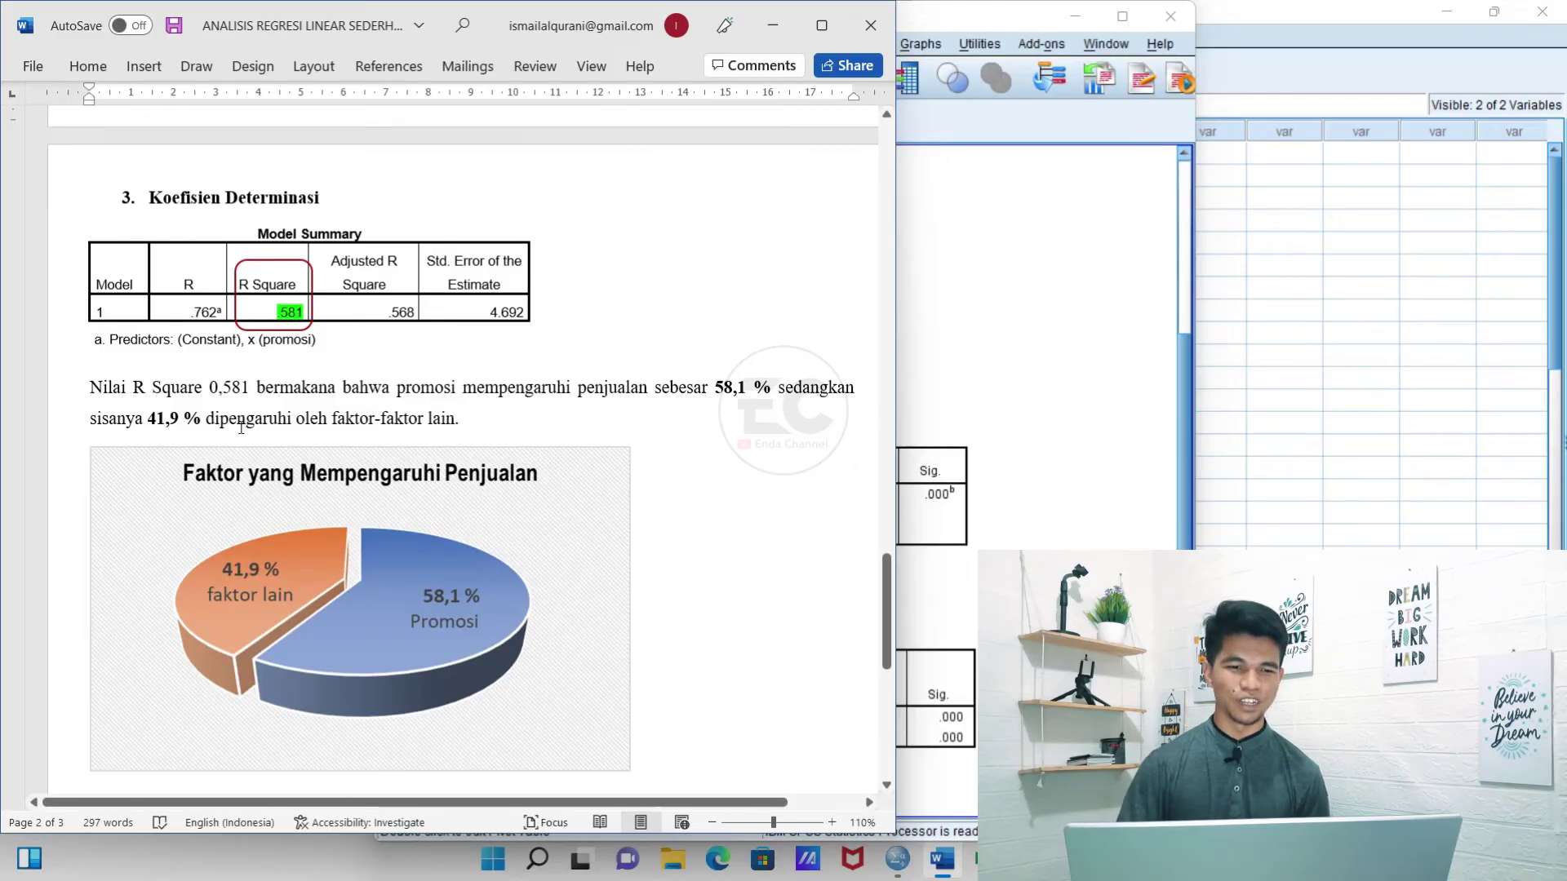
left_click(535, 501)
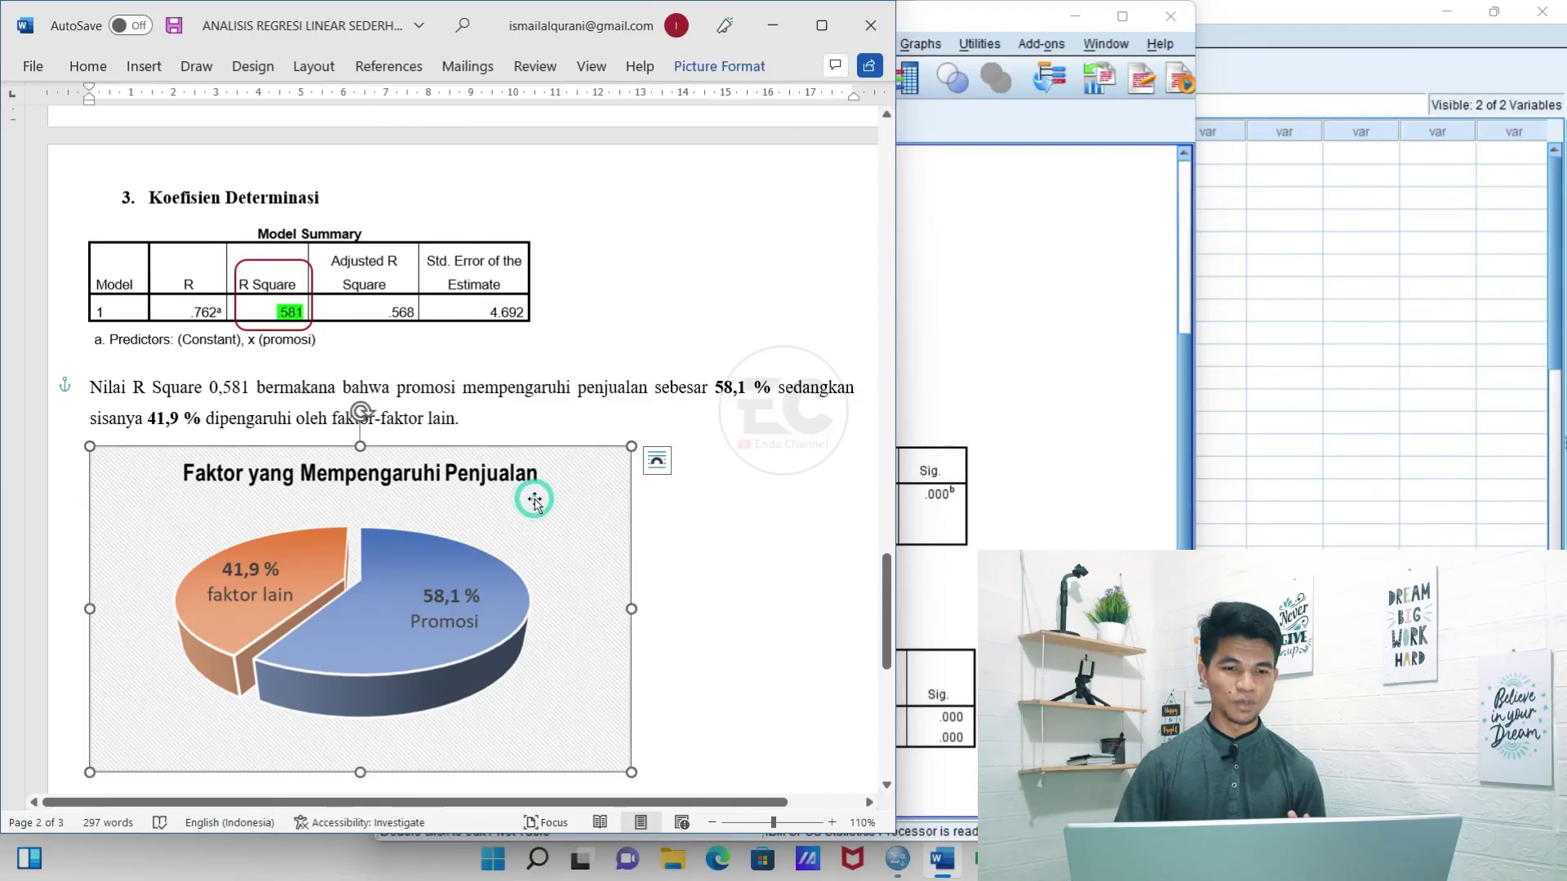
double_click(465, 387)
left_click(625, 476)
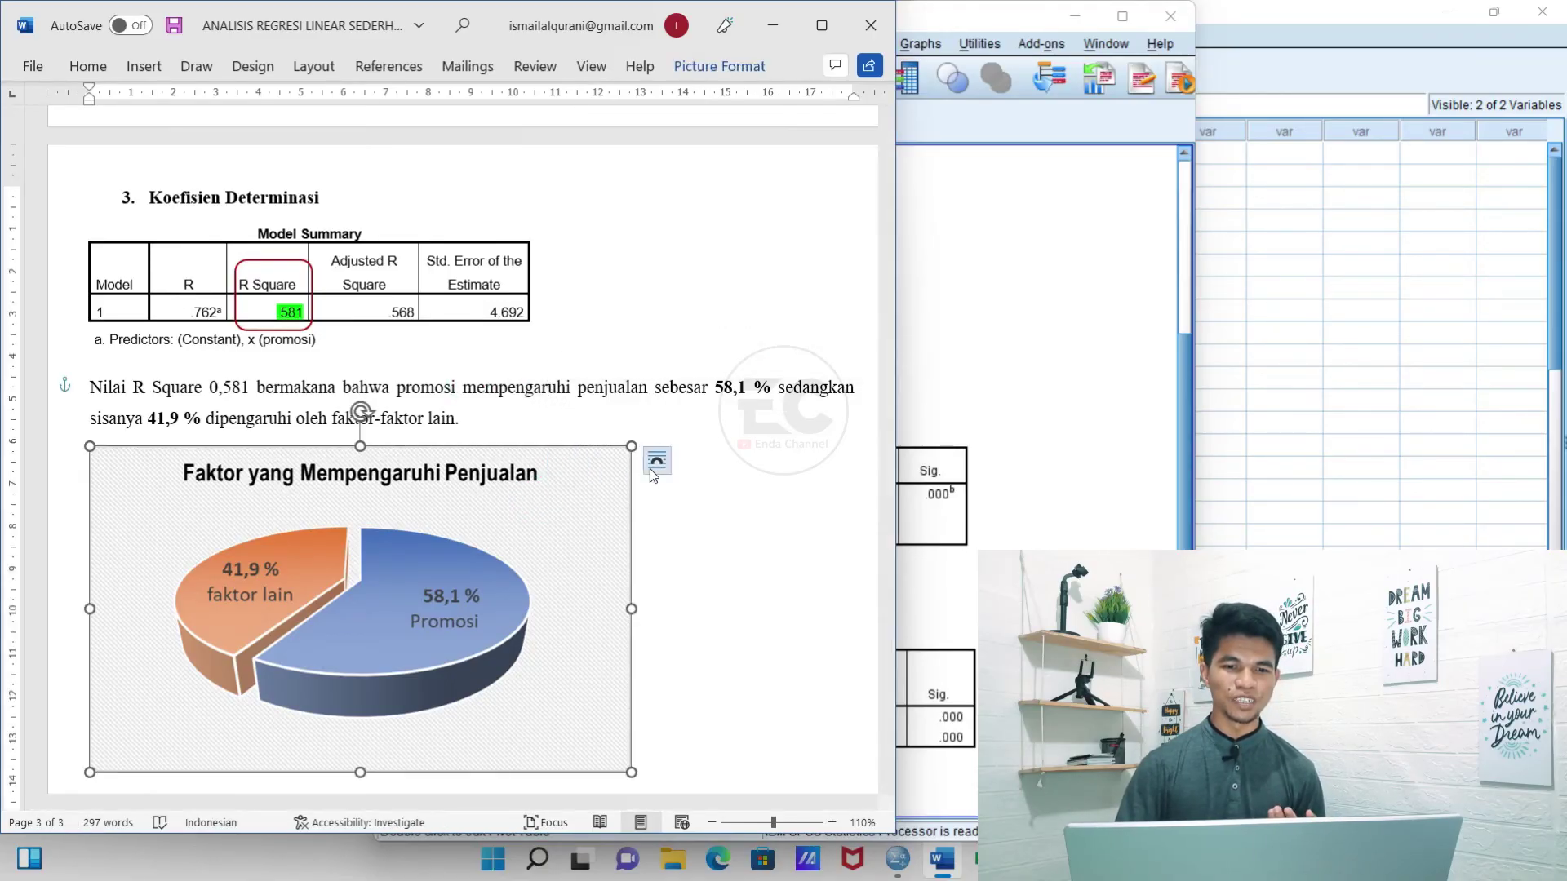
left_click(689, 513)
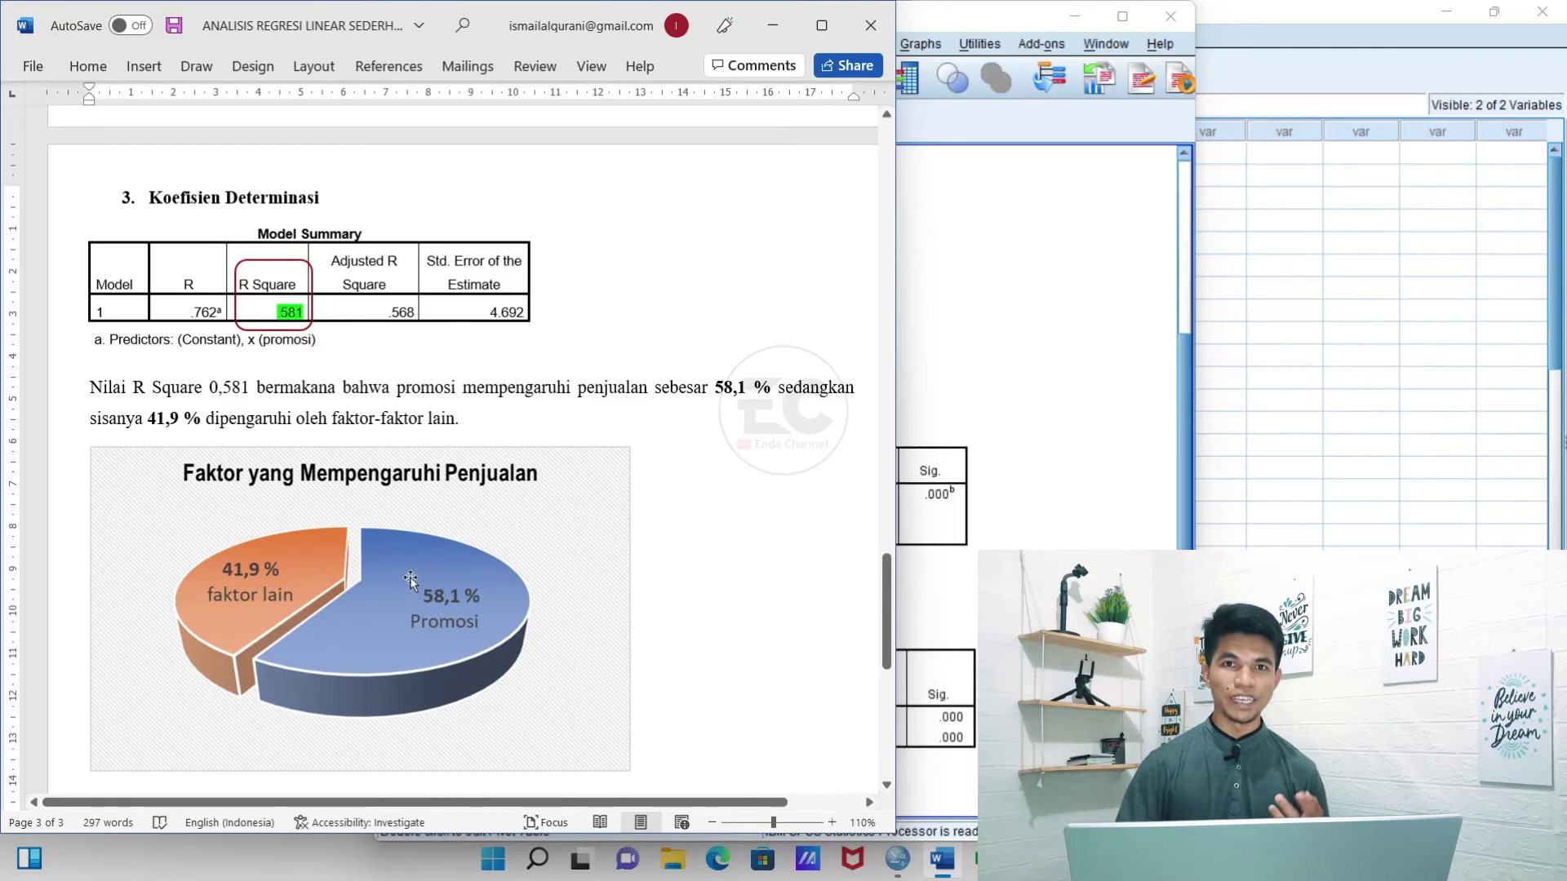